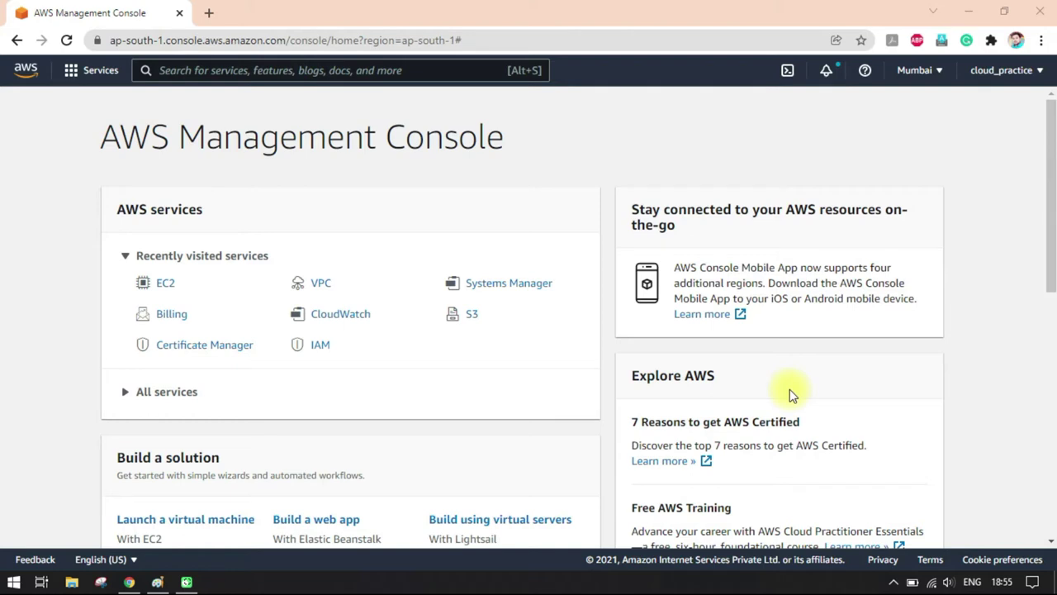
pyautogui.scroll(-2, 497, 407)
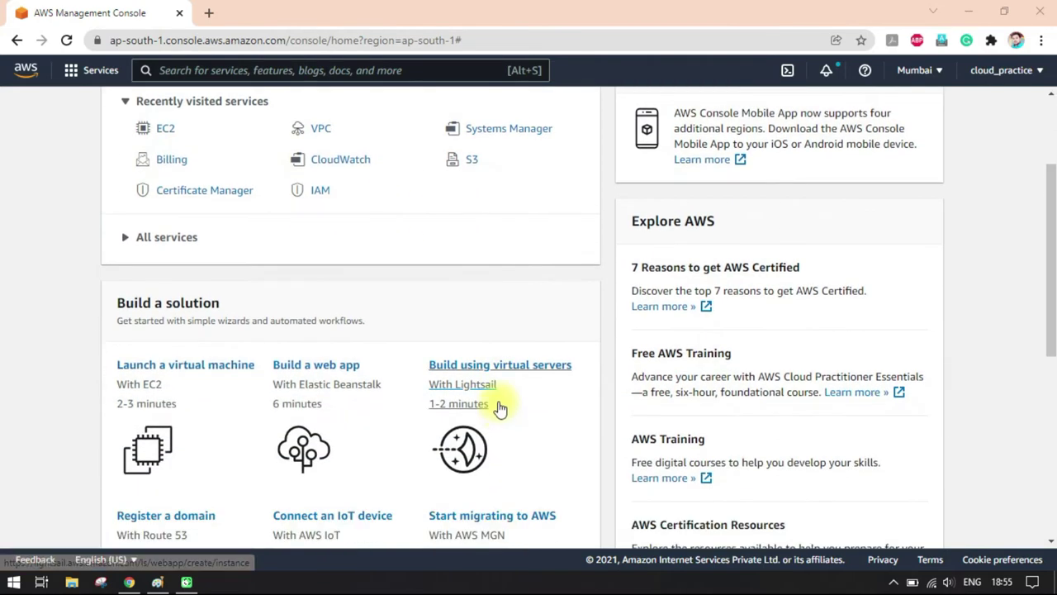
pyautogui.scroll(2, 603, 390)
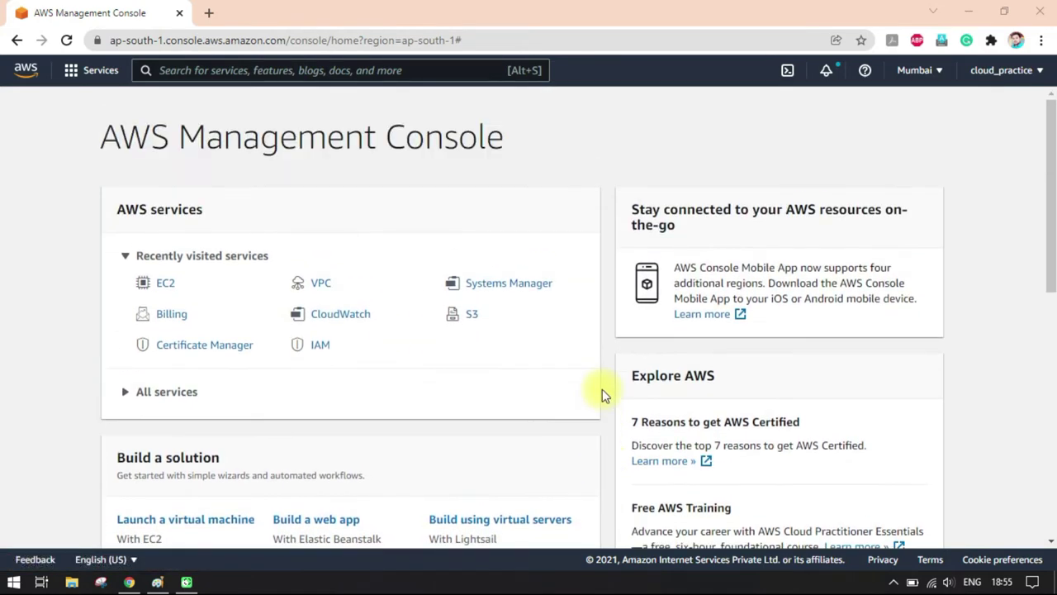
pyautogui.scroll(-3, 602, 393)
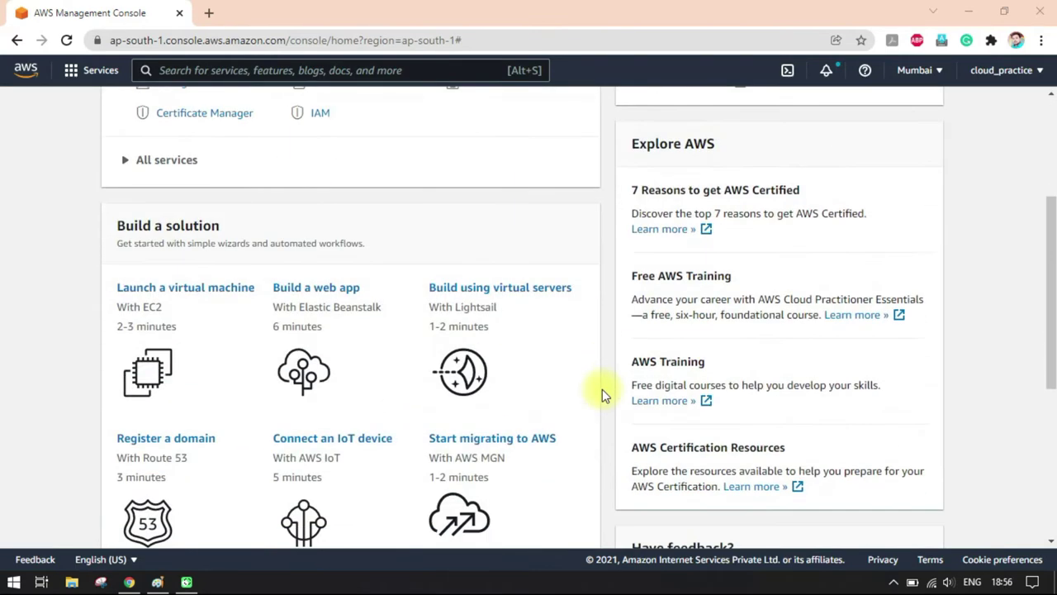
pyautogui.scroll(3, 602, 389)
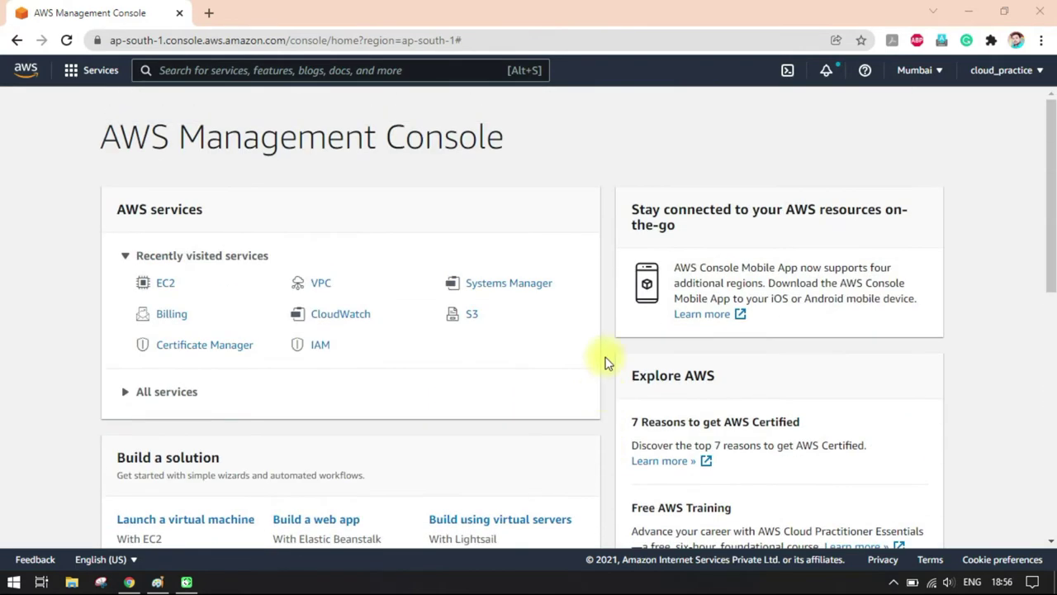
pyautogui.scroll(-2, 608, 391)
pyautogui.scroll(2, 608, 390)
pyautogui.scroll(-1, 607, 390)
pyautogui.scroll(-3, 607, 390)
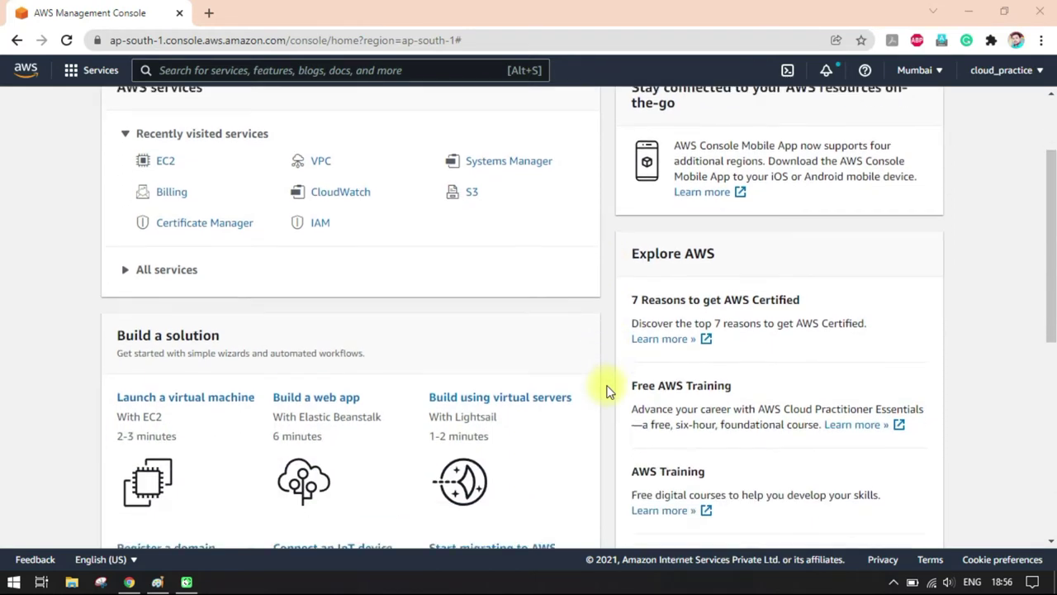
pyautogui.scroll(-1, 607, 390)
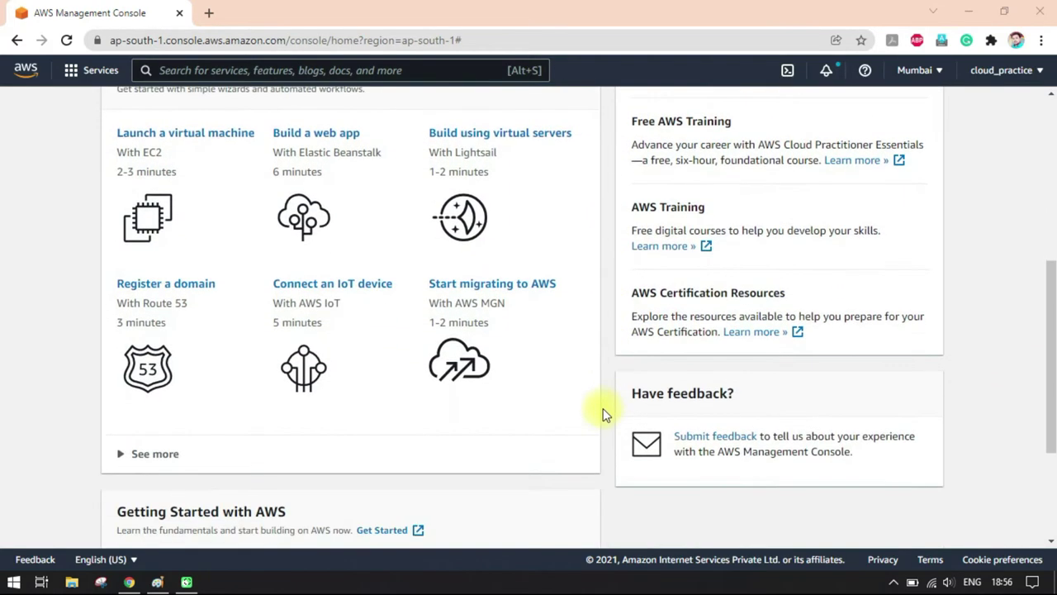
# Switch to Paint and brush a check mark beside the SERVER-01 box and another beside the SERVER-02 box
pyautogui.click(157, 582)
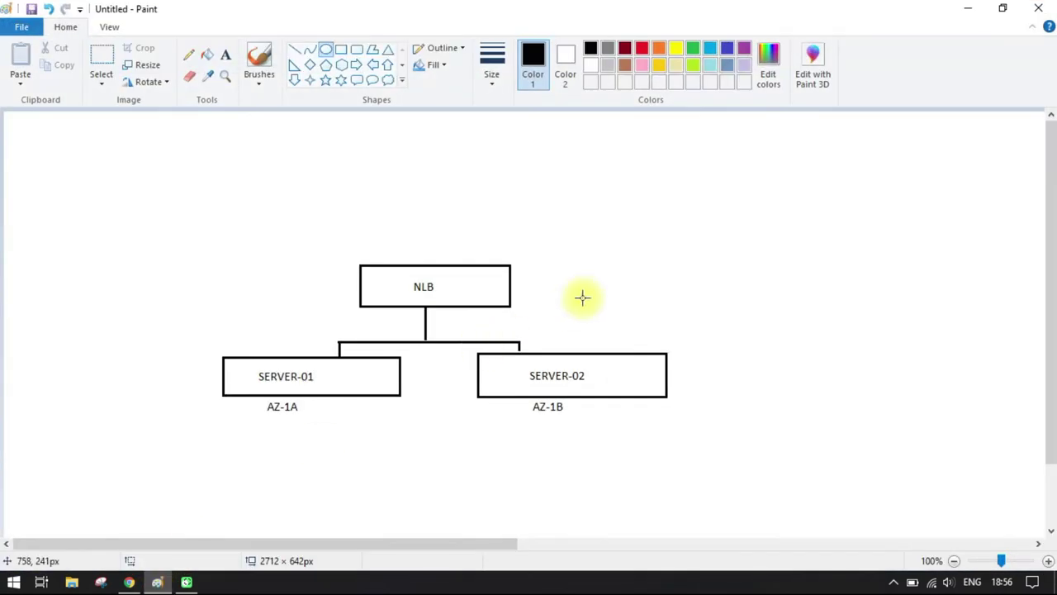
pyautogui.click(258, 83)
pyautogui.click(259, 107)
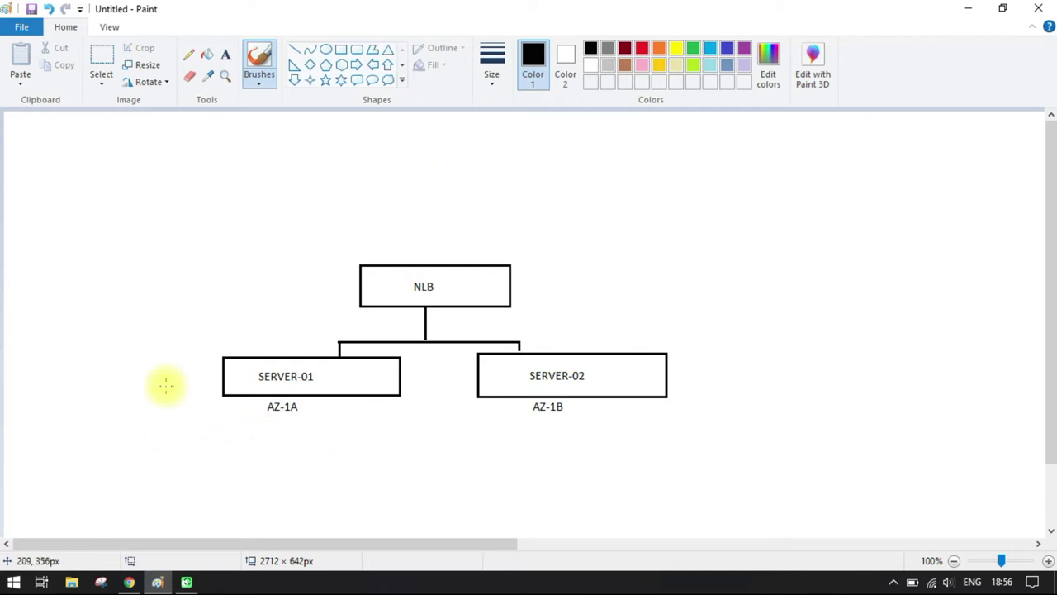
pyautogui.moveTo(191, 370)
pyautogui.mouseDown()
pyautogui.moveTo(195, 380)
pyautogui.moveTo(231, 363)
pyautogui.mouseUp()
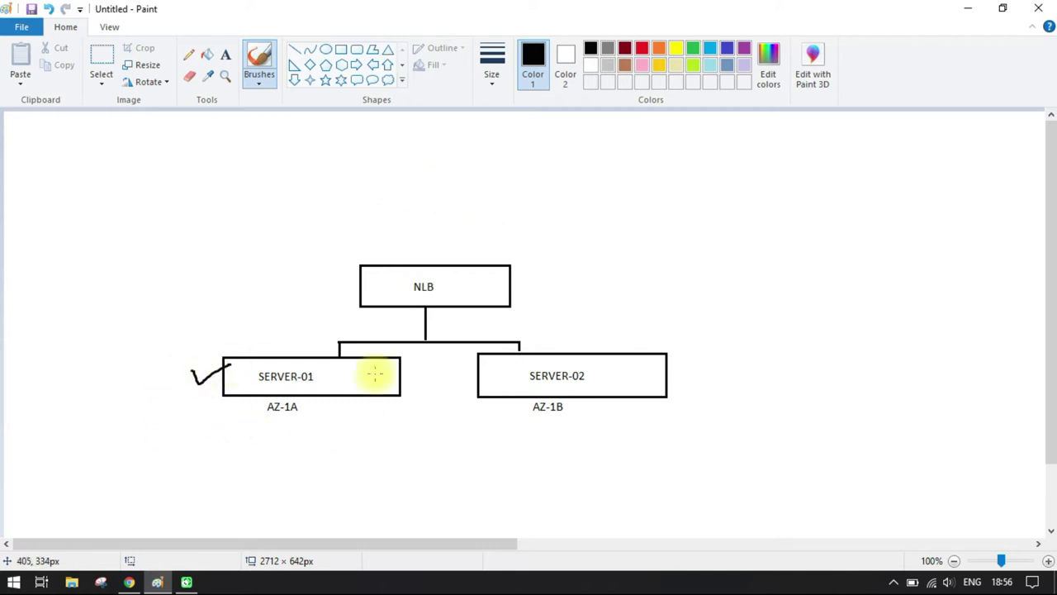
pyautogui.moveTo(674, 366); pyautogui.dragTo(714, 353)
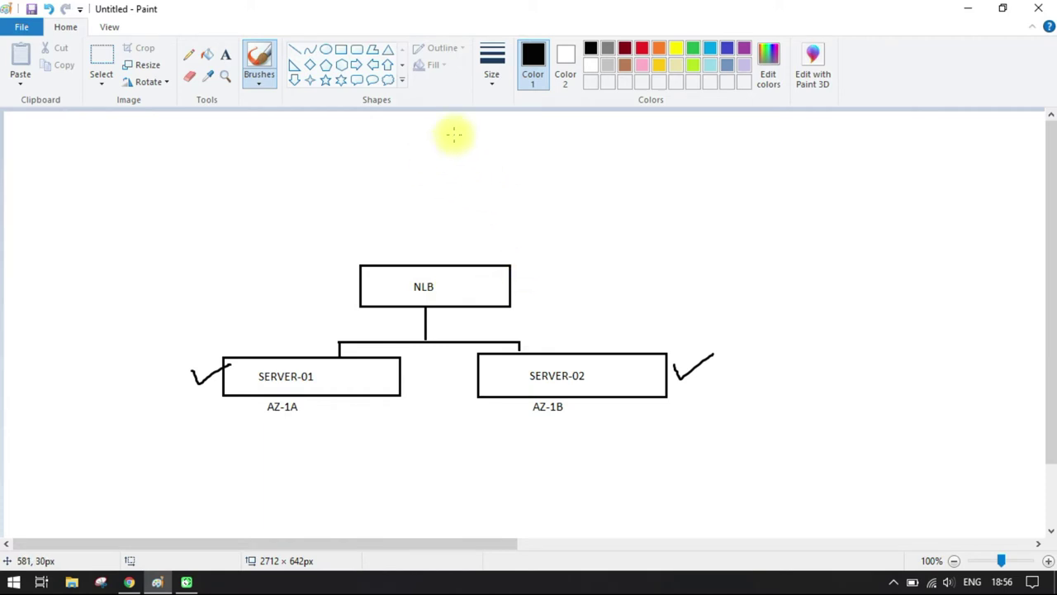
# Draw two small client shapes above the NLB box, each with a curved arrow pointing down to it
pyautogui.moveTo(554, 127)
pyautogui.mouseDown()
pyautogui.moveTo(573, 151)
pyautogui.moveTo(555, 129)
pyautogui.mouseUp()
pyautogui.moveTo(290, 132)
pyautogui.mouseDown()
pyautogui.moveTo(368, 198)
pyautogui.moveTo(387, 241)
pyautogui.moveTo(377, 233)
pyautogui.mouseUp()
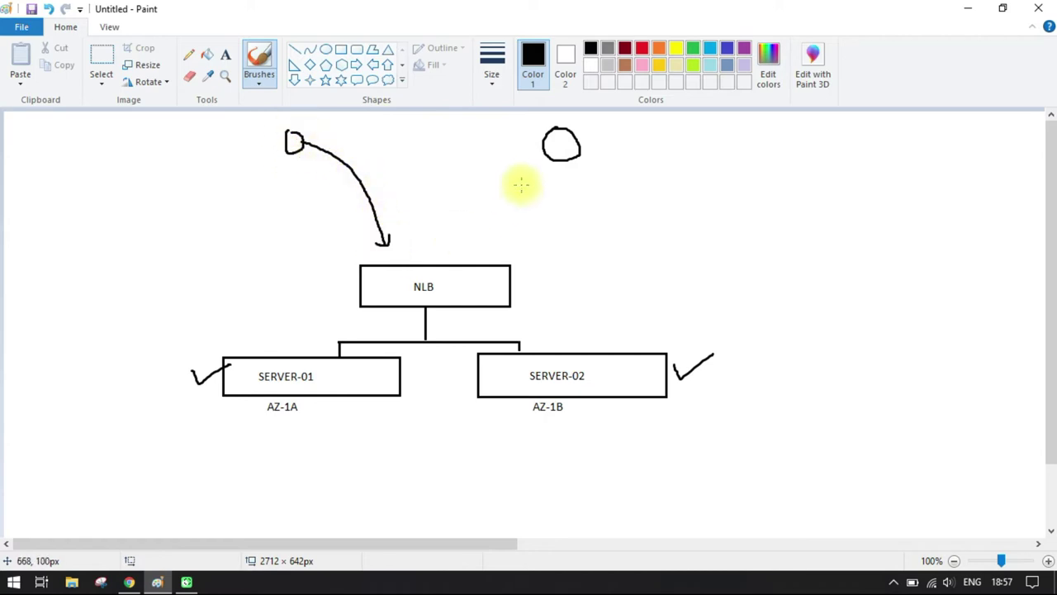
pyautogui.moveTo(542, 152)
pyautogui.mouseDown()
pyautogui.moveTo(470, 236)
pyautogui.moveTo(489, 239)
pyautogui.mouseUp()
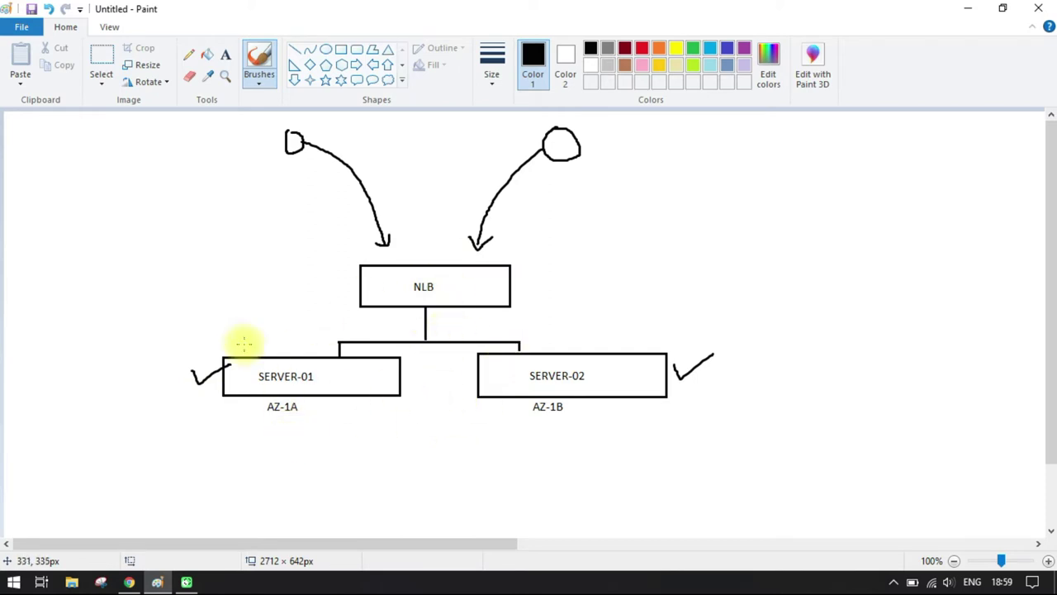
pyautogui.click(436, 350)
pyautogui.hotkey('ctrl', 'z')
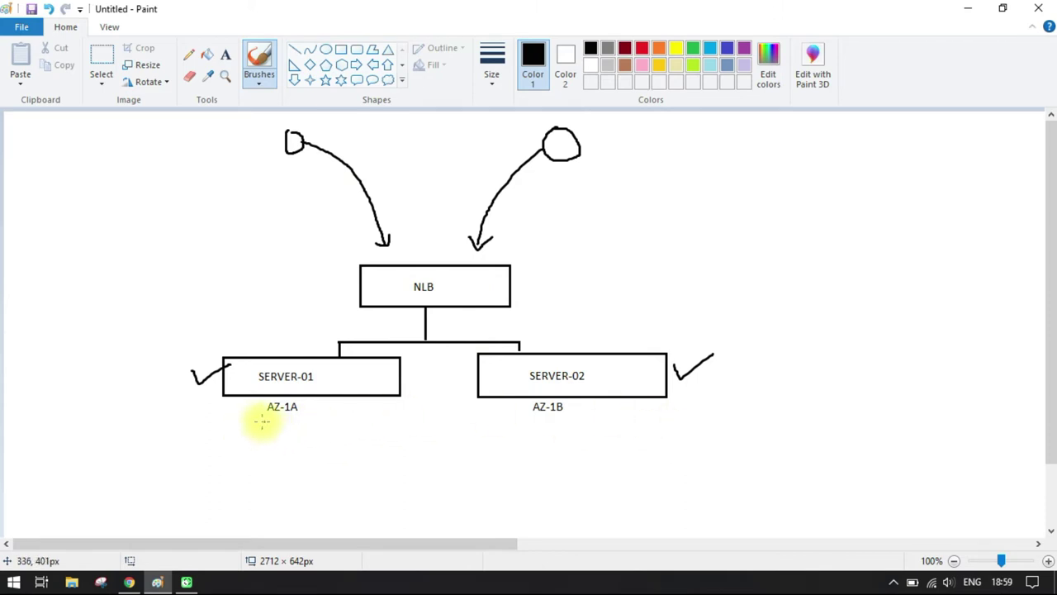
# Underline the AZ-1A and AZ-1B labels and draw an arrow pointing at the side of the NLB box
pyautogui.moveTo(261, 422); pyautogui.dragTo(309, 421)
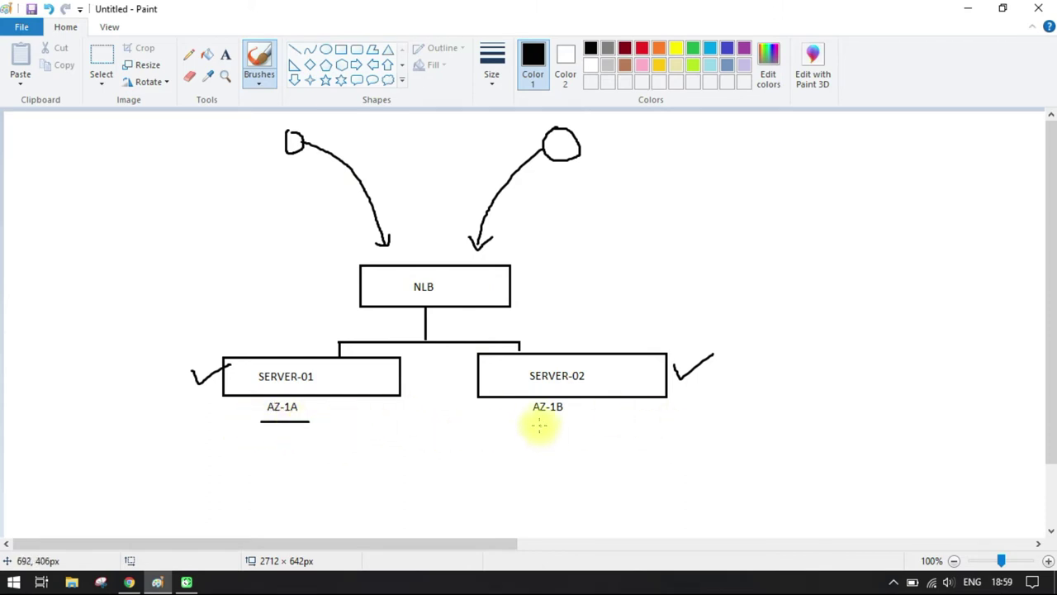
pyautogui.moveTo(527, 426); pyautogui.dragTo(571, 426)
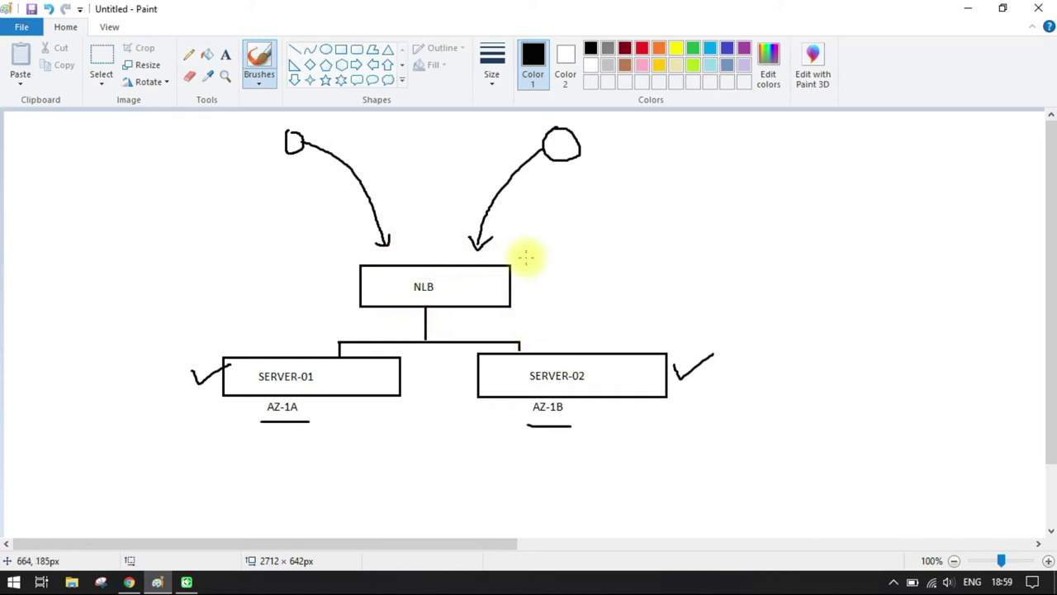
pyautogui.moveTo(523, 285); pyautogui.dragTo(606, 275)
pyautogui.moveTo(524, 284); pyautogui.dragTo(535, 296)
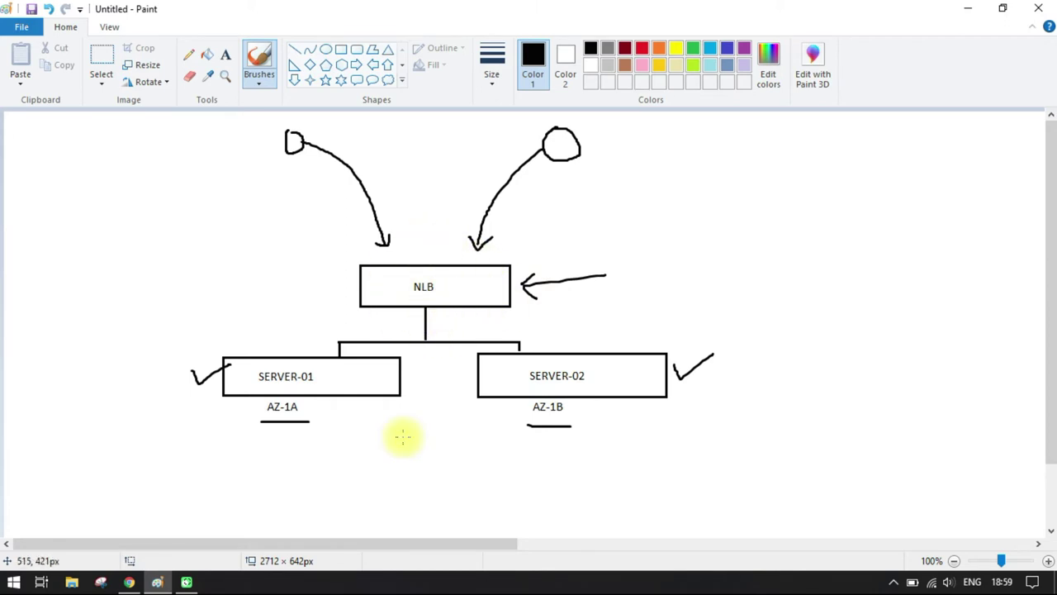
# Switch back to the AWS console in Chrome, open the EC2 instances page and start the launch instance wizard
pyautogui.click(129, 581)
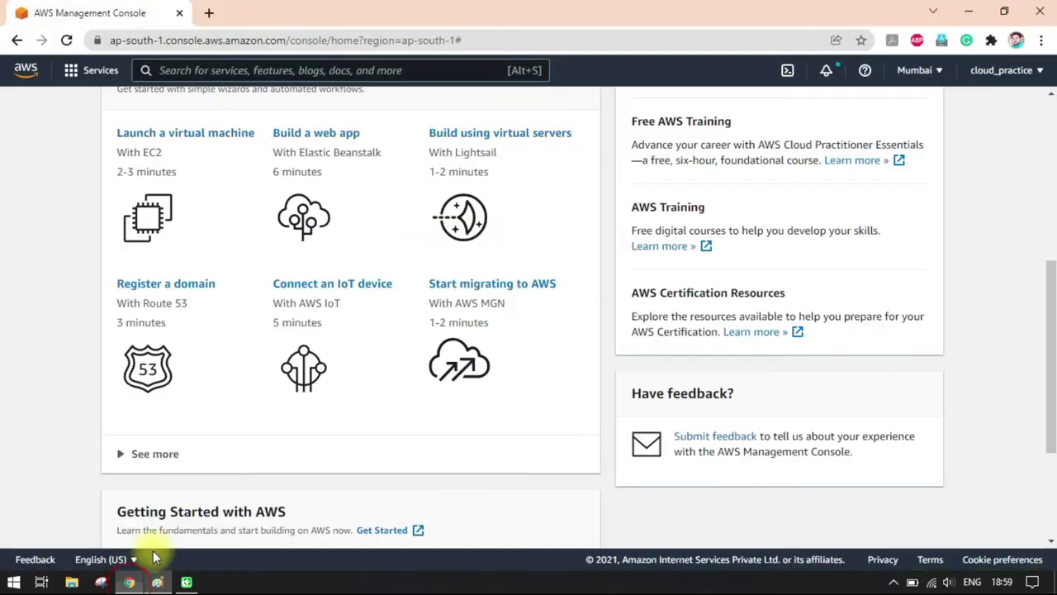
pyautogui.scroll(5, 531, 270)
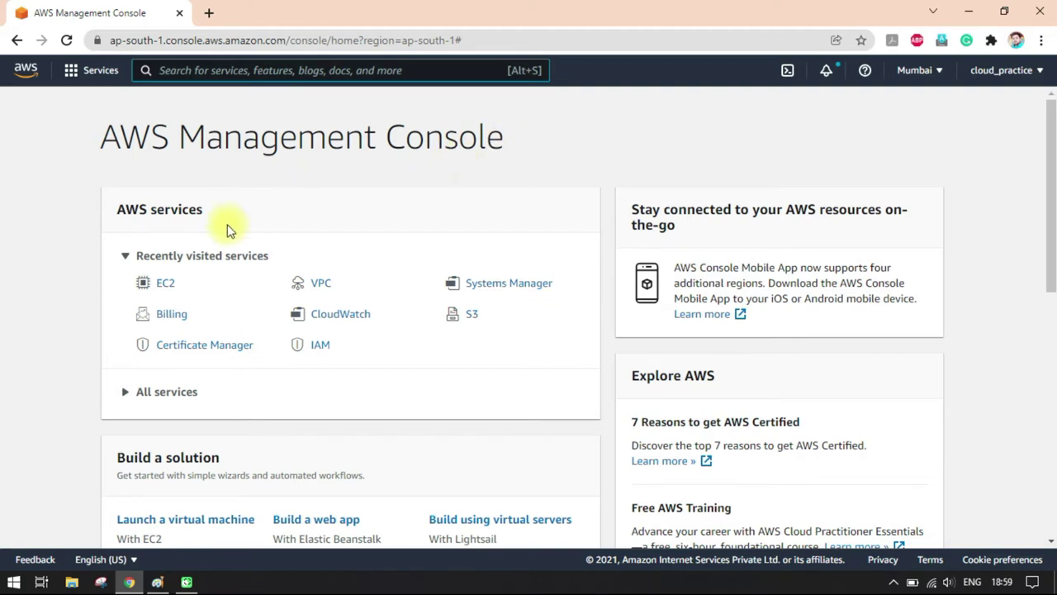
pyautogui.click(164, 281)
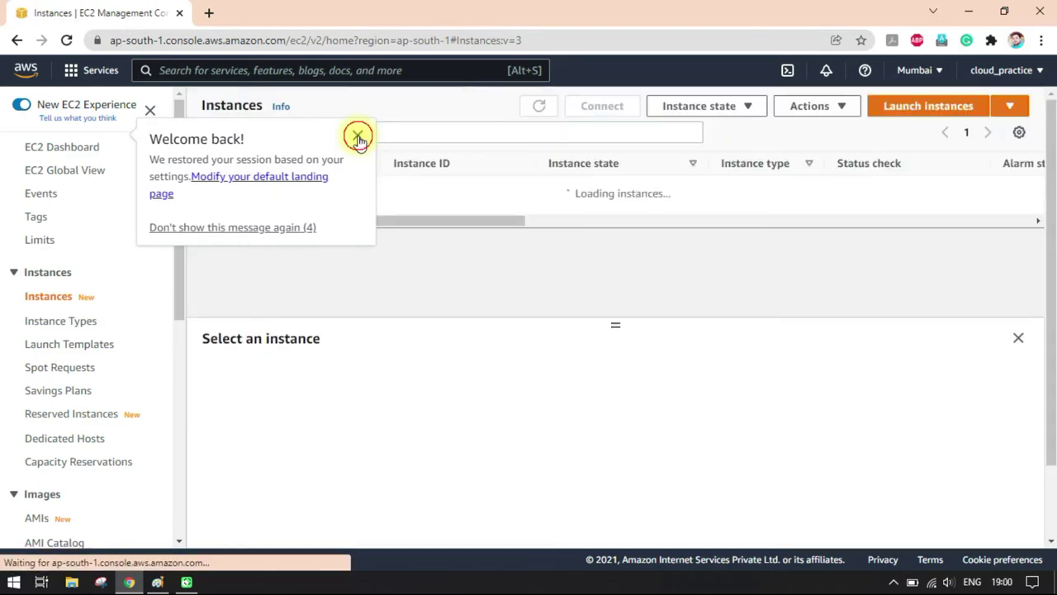
pyautogui.click(357, 137)
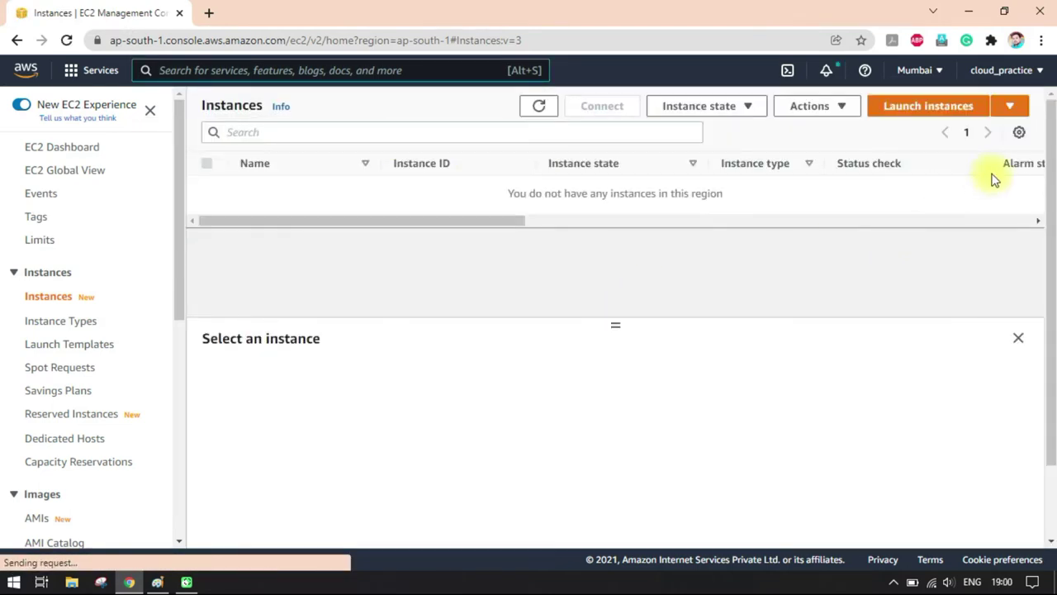
pyautogui.click(1011, 111)
pyautogui.click(896, 135)
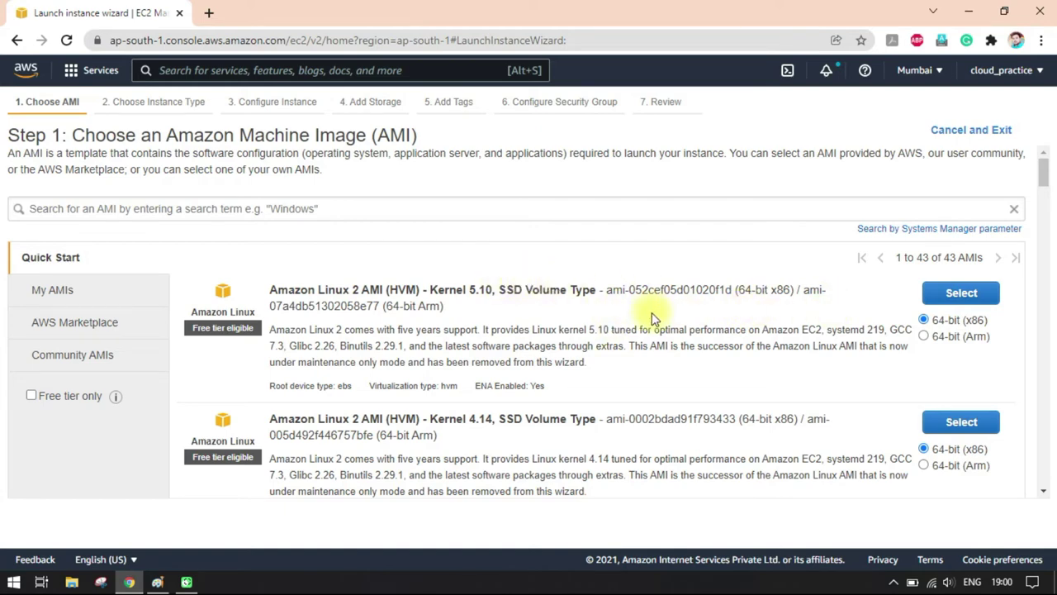
# Choose the 64-bit (x86) Amazon Linux 2 AMI with Kernel 5.10 and continue to the instance details
pyautogui.click(339, 291)
pyautogui.moveTo(367, 294); pyautogui.dragTo(544, 291)
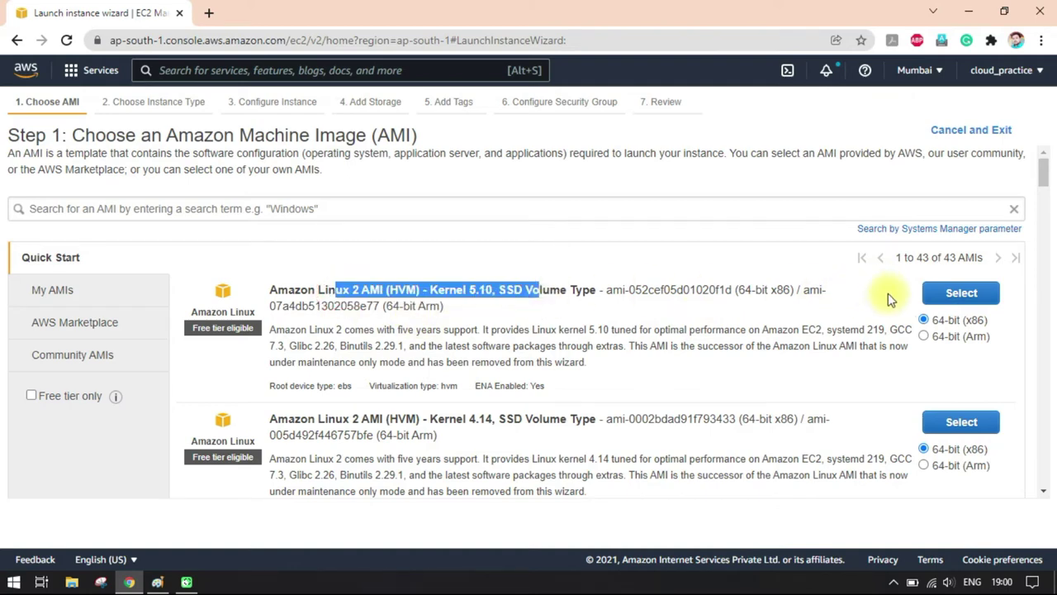
pyautogui.click(942, 294)
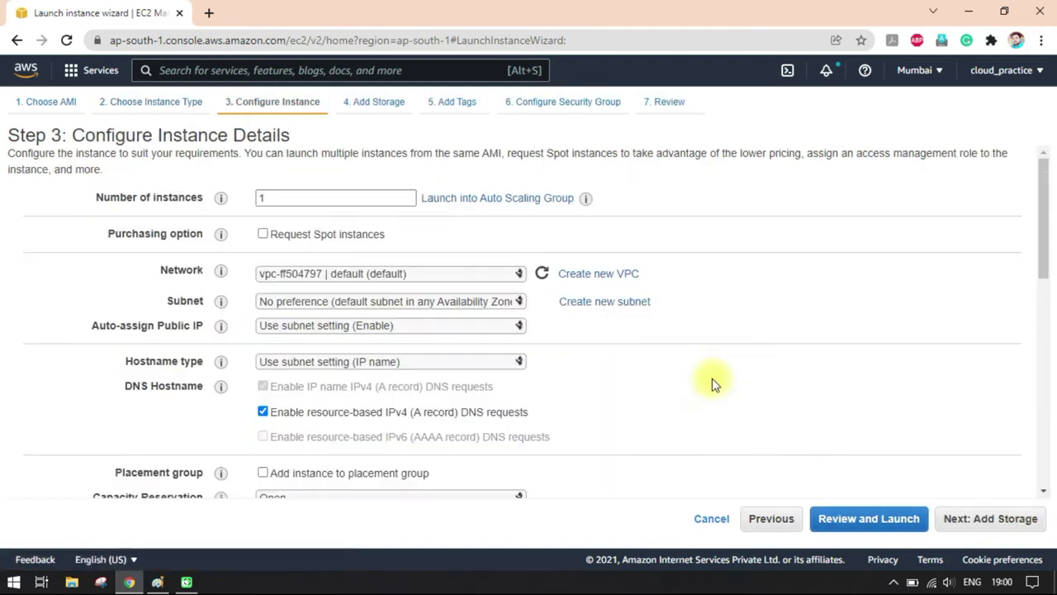
# Keep the default VPC as the network and set the subnet to the default one in ap-south-1a
pyautogui.scroll(-1, 577, 390)
pyautogui.scroll(1, 577, 386)
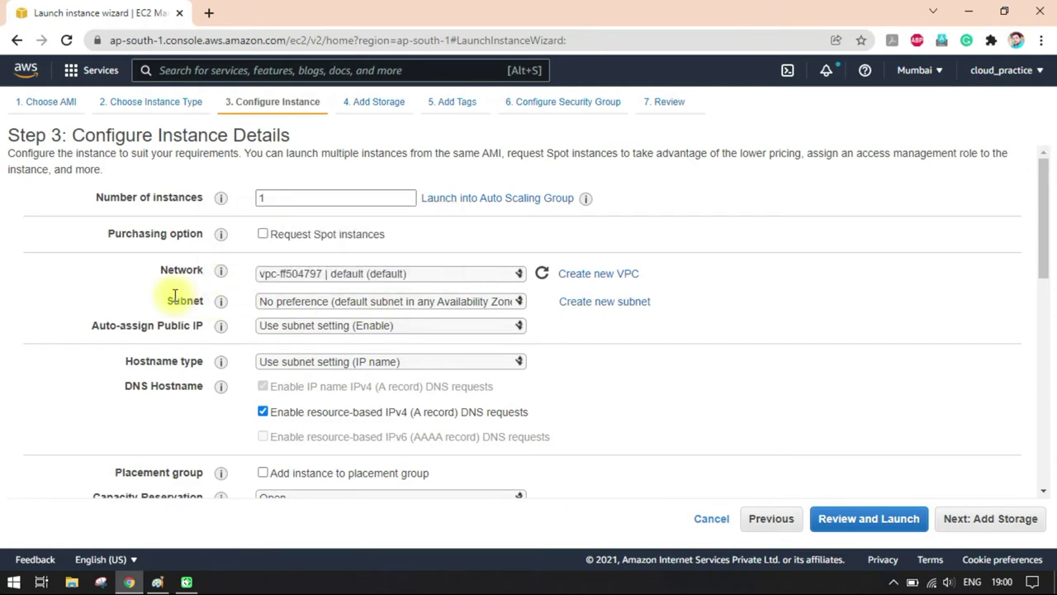
pyautogui.click(519, 274)
pyautogui.click(423, 291)
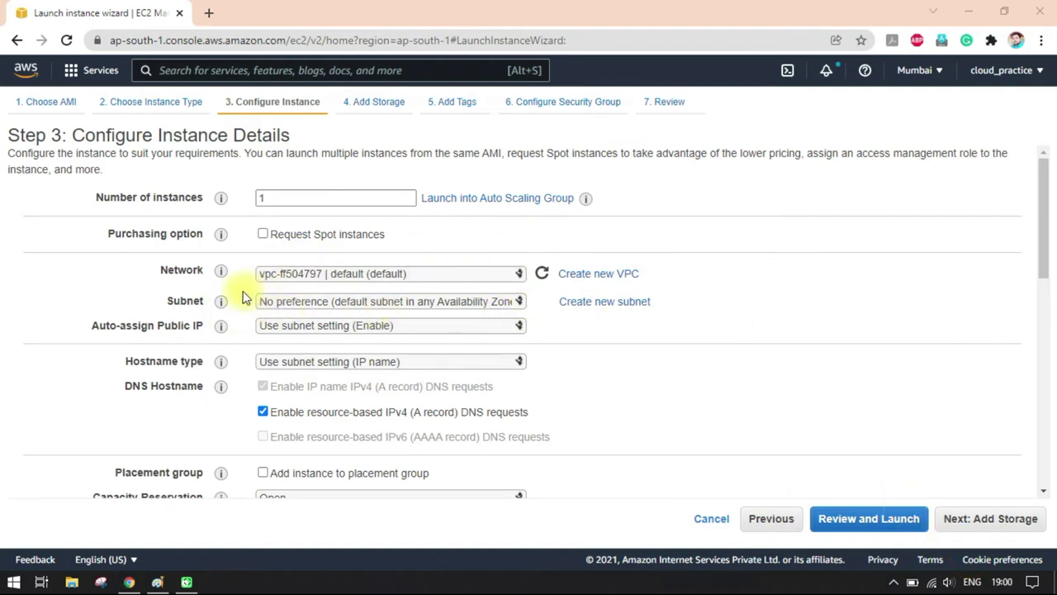
pyautogui.click(448, 304)
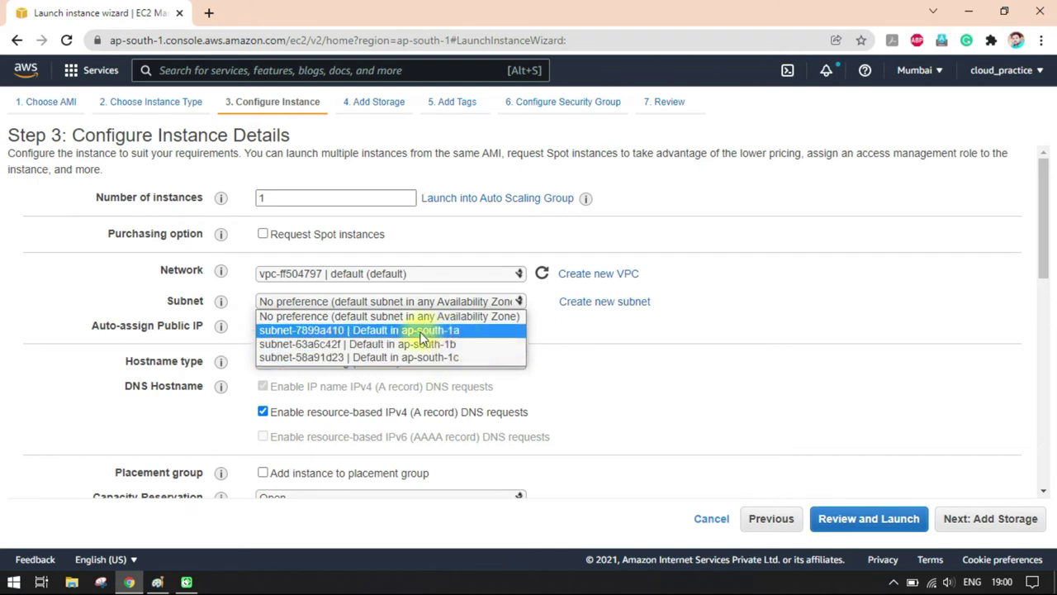
pyautogui.click(435, 334)
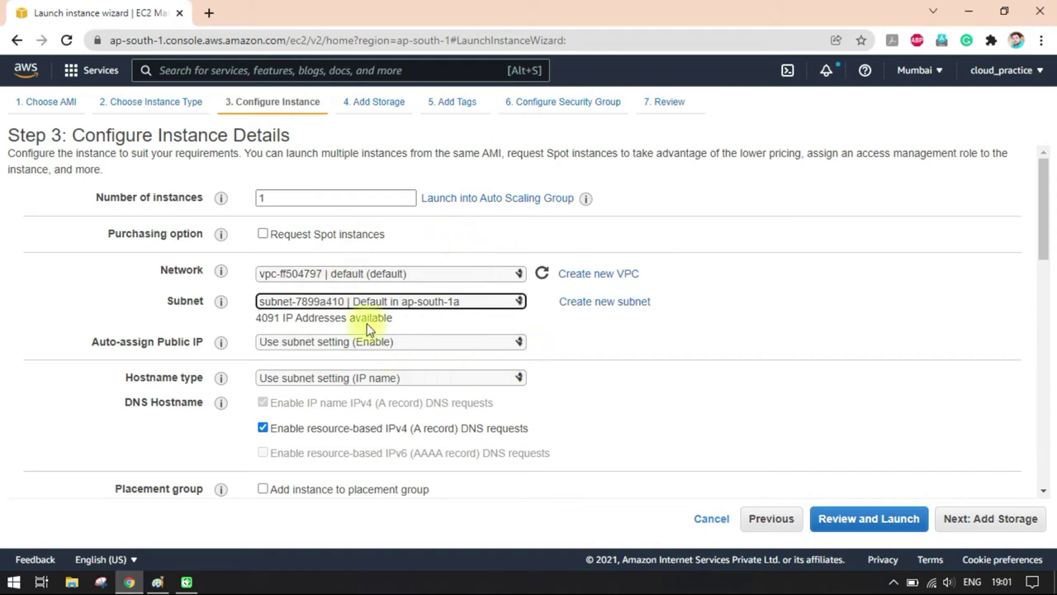
pyautogui.click(796, 347)
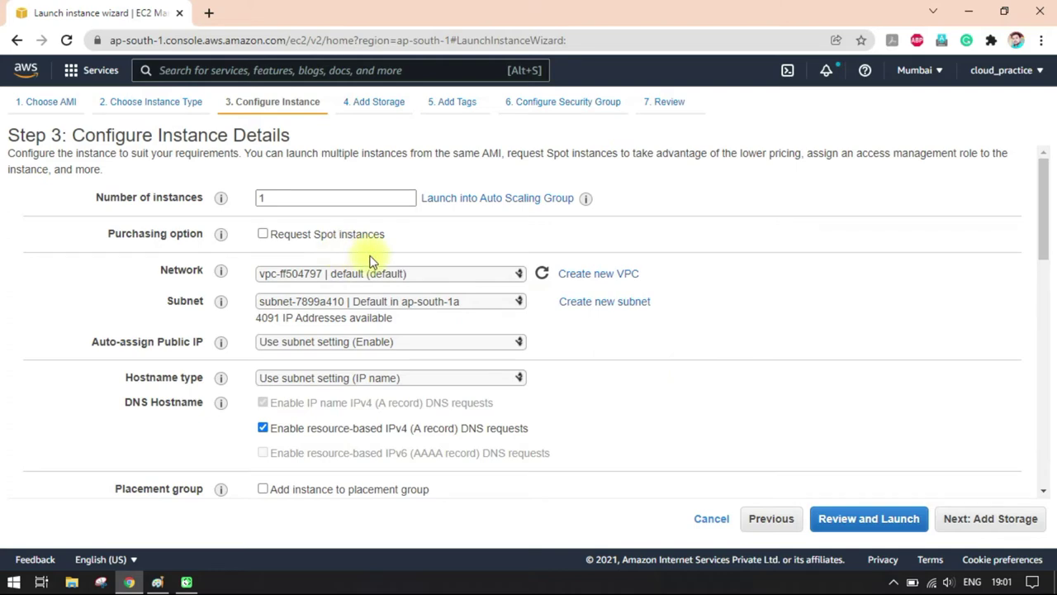
# Keep the remaining instance details and storage at their defaults, and continue past tags without adding any
pyautogui.scroll(-2, 915, 444)
pyautogui.scroll(-2, 934, 484)
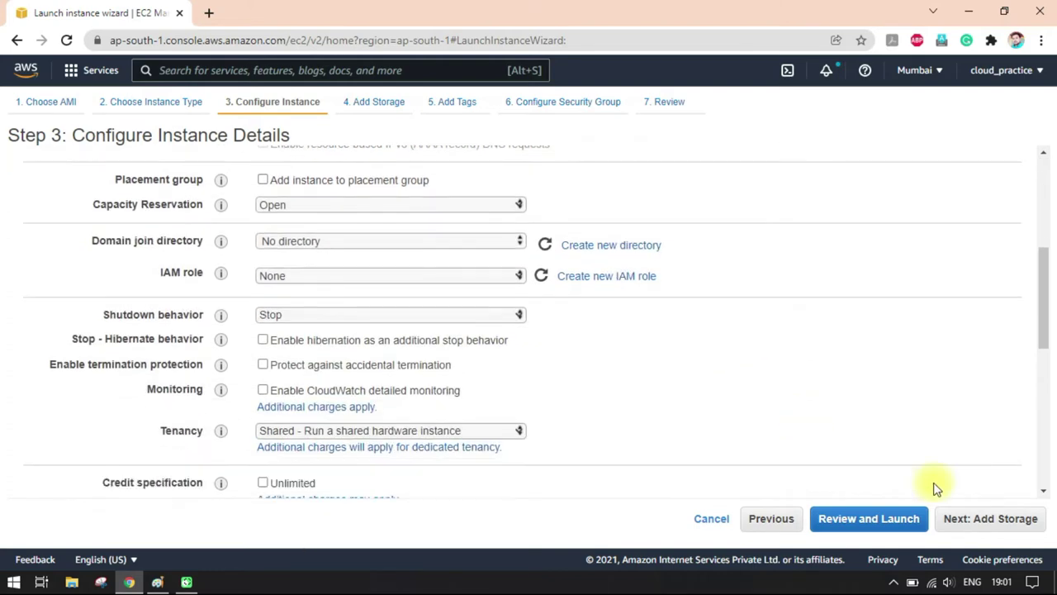
pyautogui.click(979, 525)
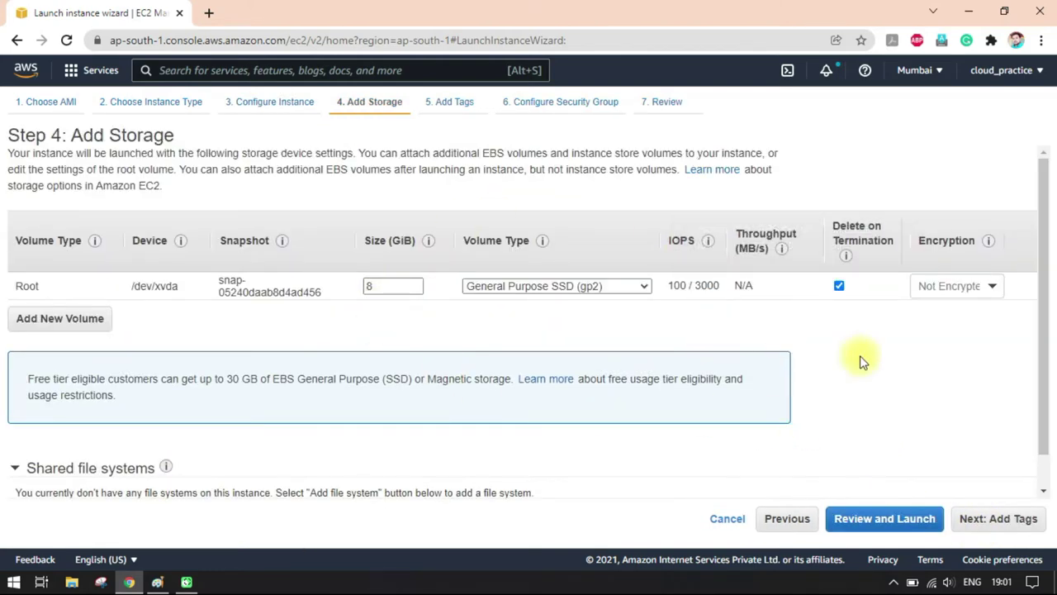
pyautogui.click(996, 519)
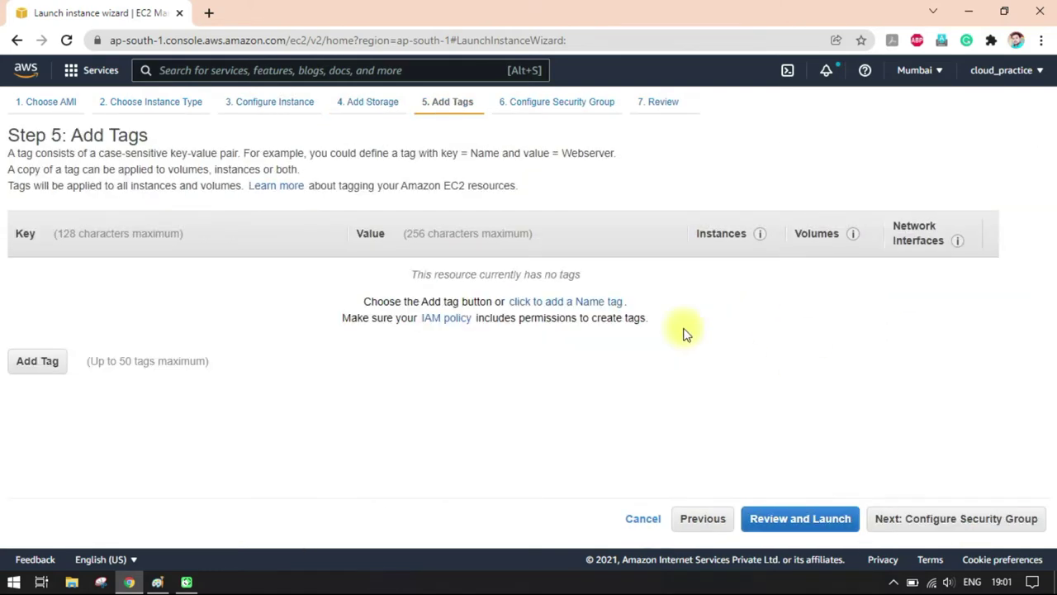
pyautogui.click(921, 522)
# Assign the existing Linux Server security group and continue to the launch review
pyautogui.click(281, 232)
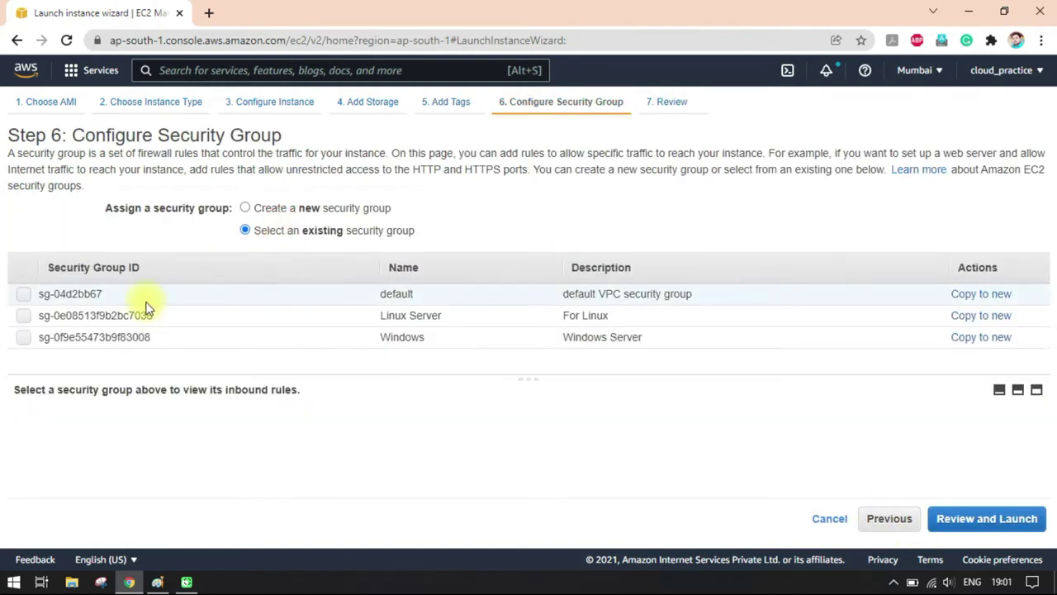
pyautogui.click(78, 315)
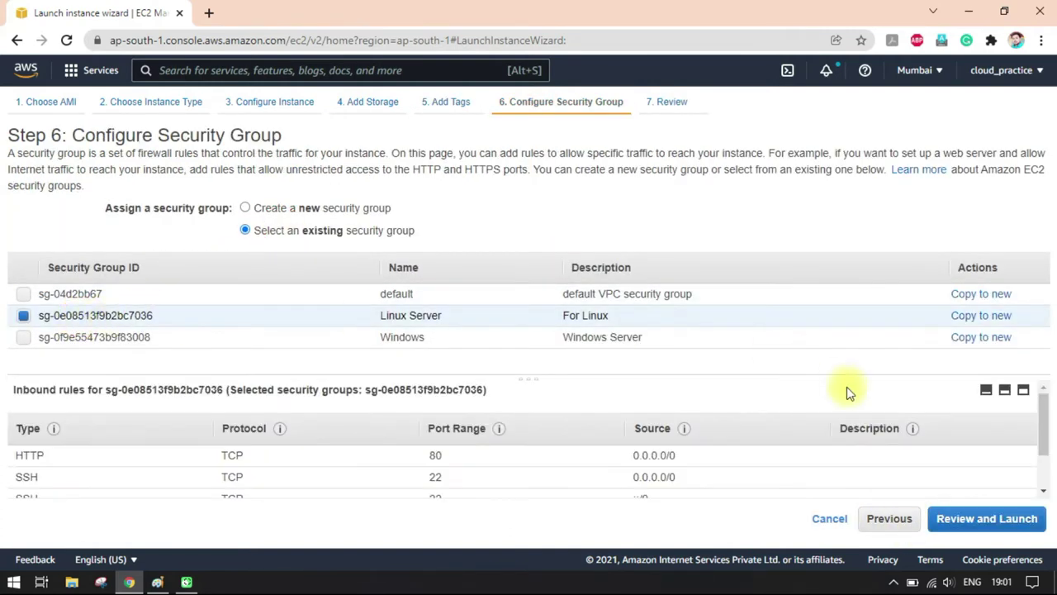
pyautogui.click(970, 521)
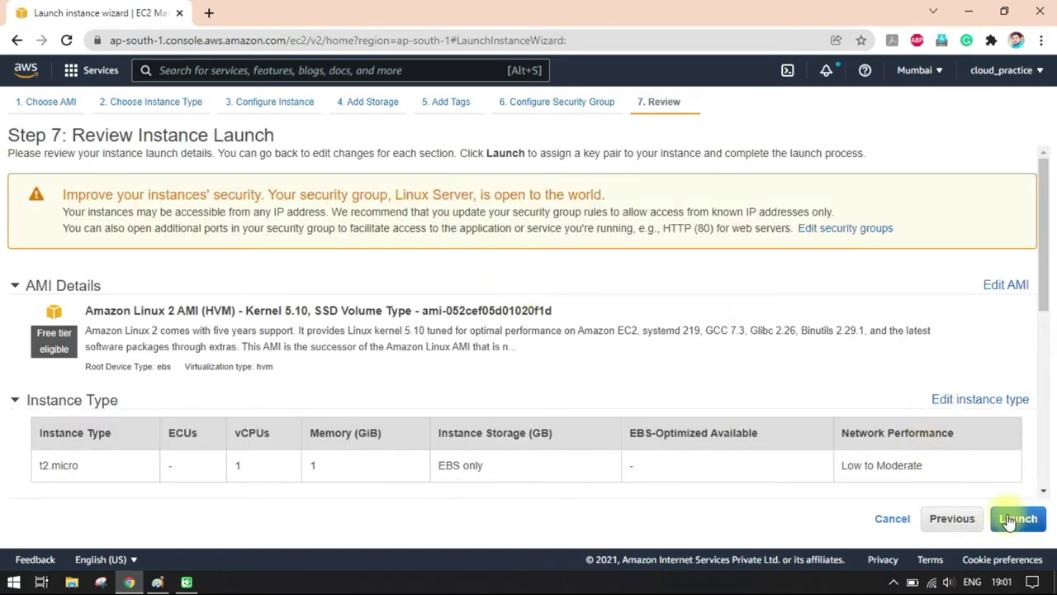
# Launch the instance with the existing Linux_new key pair, acknowledging access to its private key file
pyautogui.click(1016, 515)
pyautogui.click(503, 371)
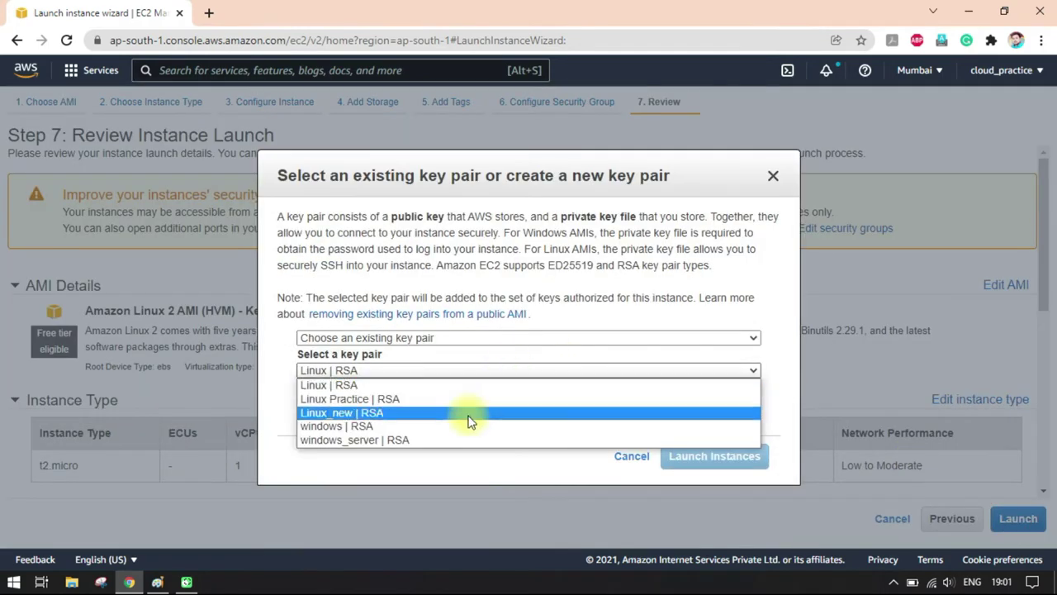
pyautogui.click(468, 413)
pyautogui.click(394, 396)
pyautogui.click(693, 459)
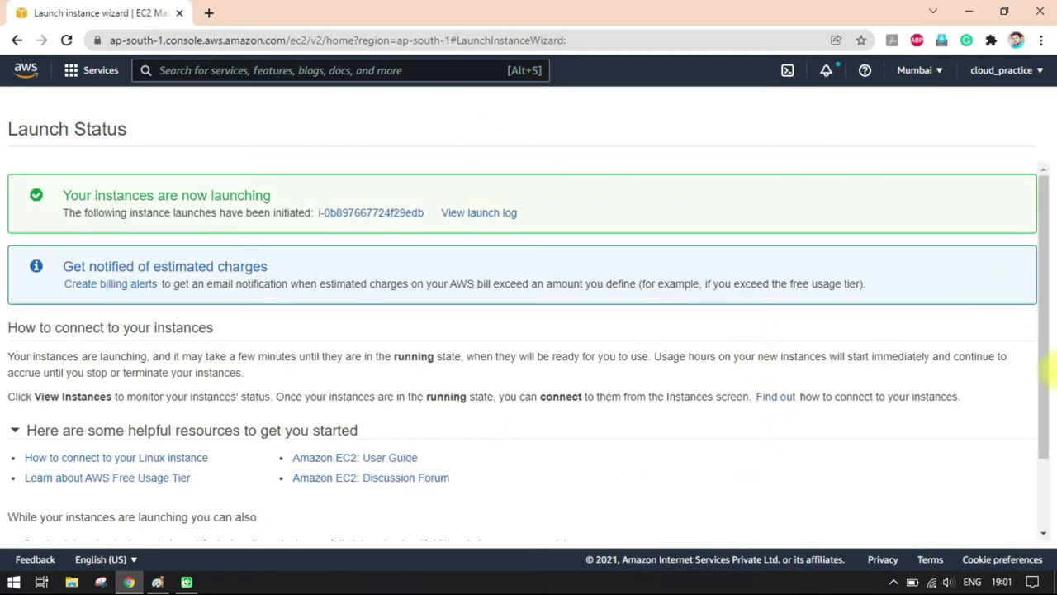
# Open the instances list and check the new instance's state and availability zone
pyautogui.scroll(-2, 991, 465)
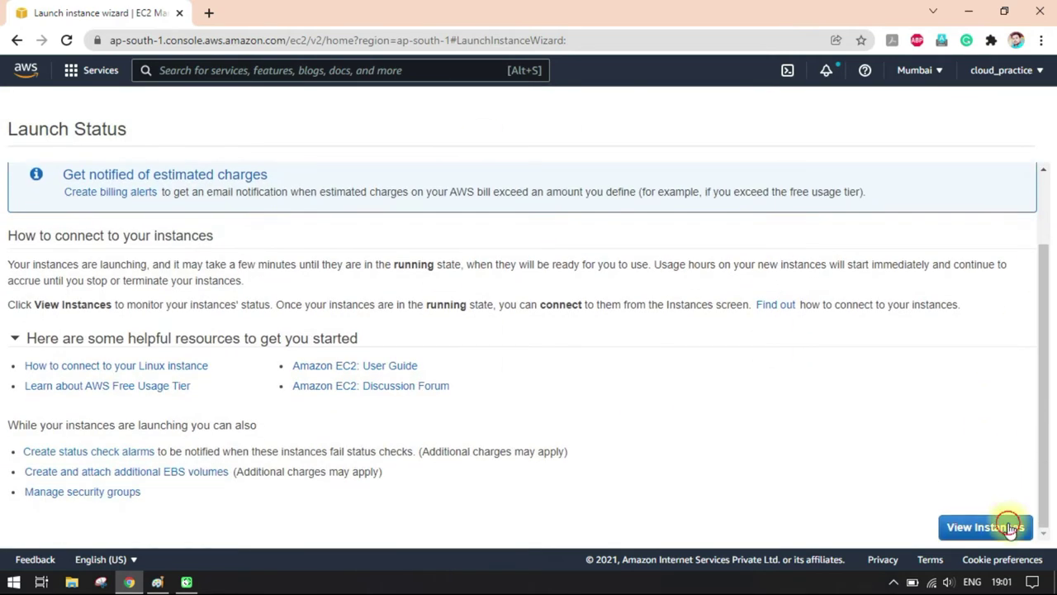
pyautogui.click(1010, 528)
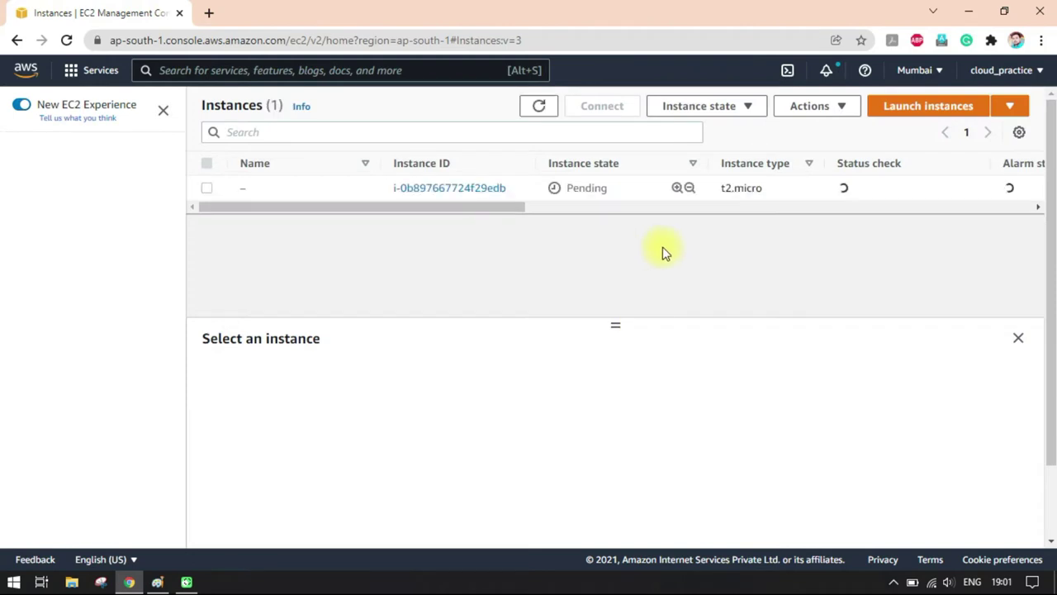
pyautogui.doubleClick(573, 188)
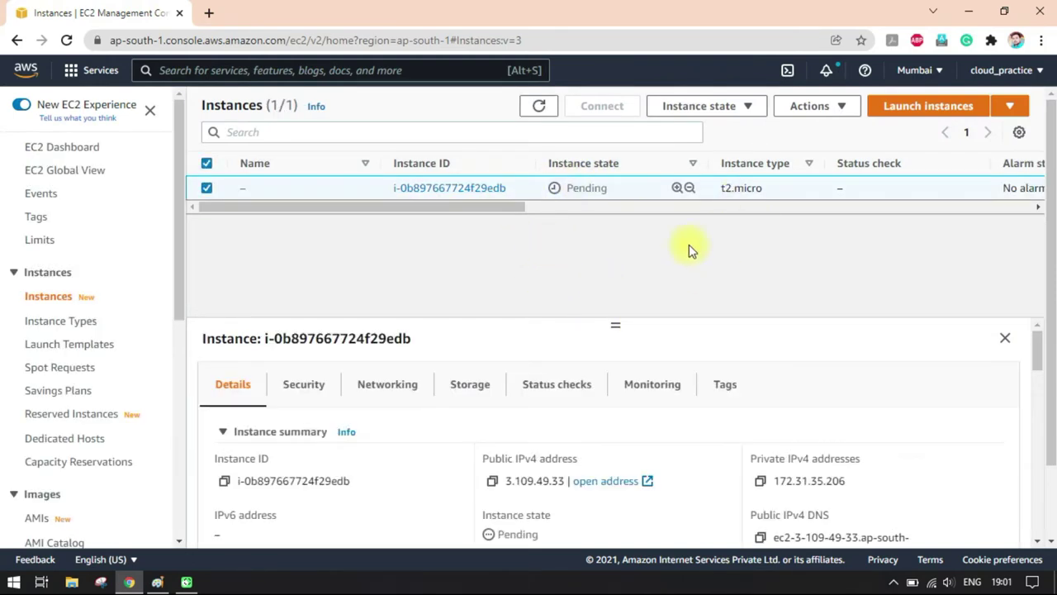
pyautogui.moveTo(465, 208); pyautogui.dragTo(669, 188)
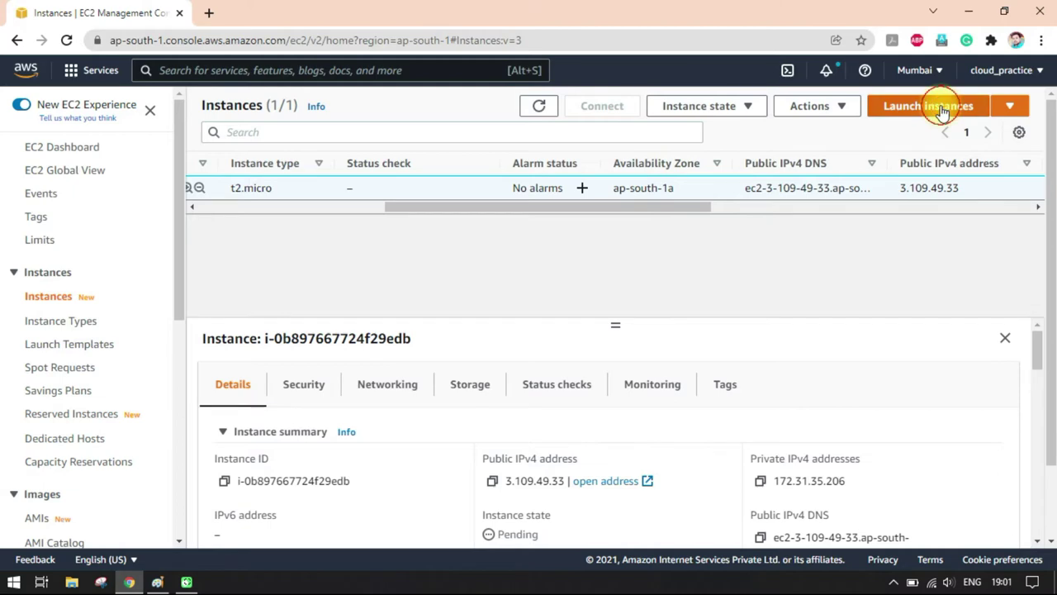
# Start launching a second instance from the Amazon Linux 2 Kernel 5.10 AMI, keeping the t2.micro type
pyautogui.click(943, 106)
pyautogui.click(958, 294)
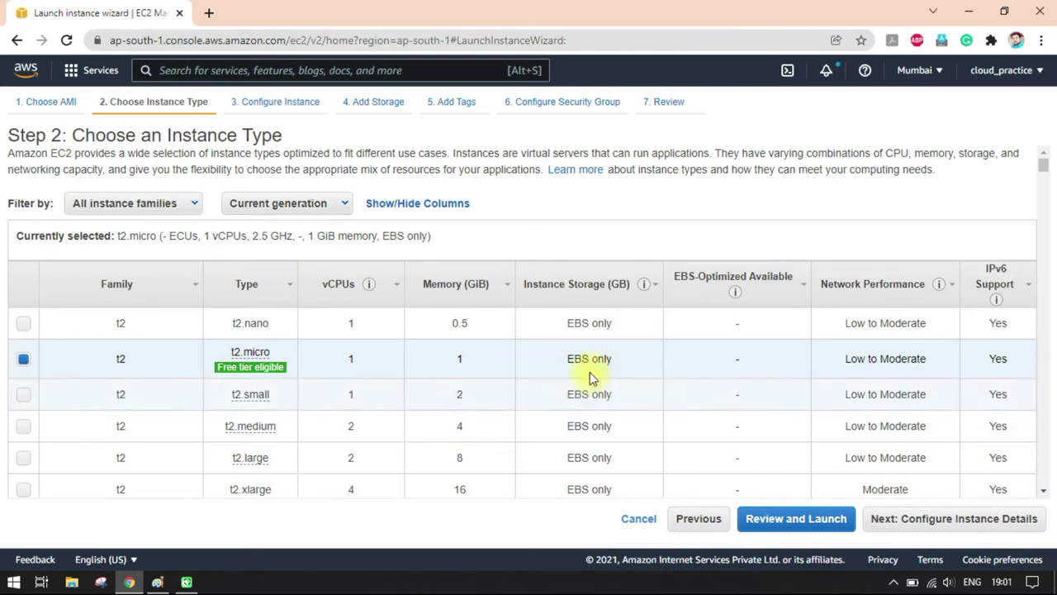
pyautogui.click(956, 519)
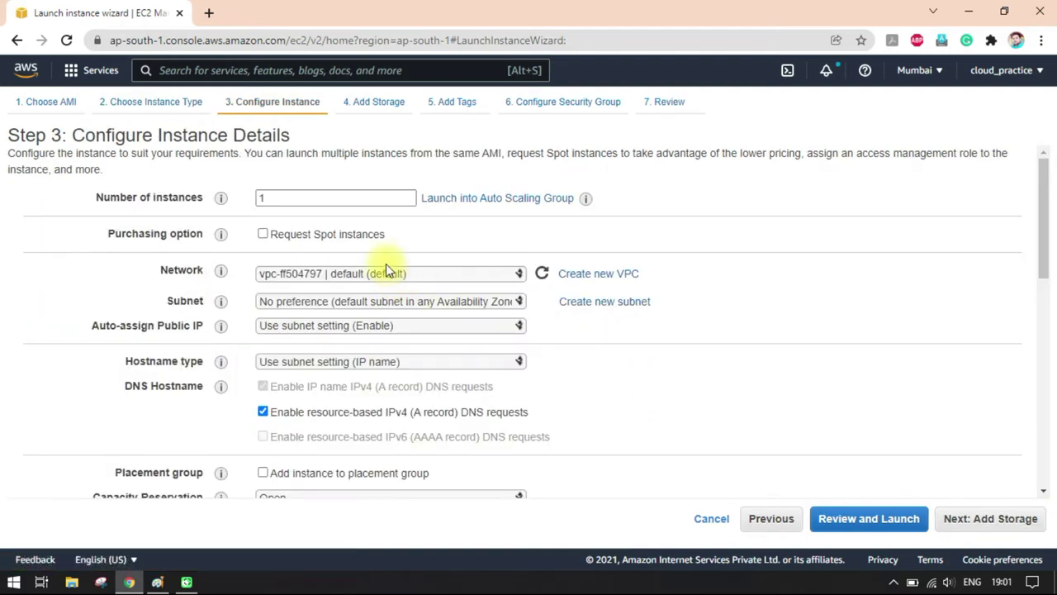
# Set the second instance's subnet to the default one in ap-south-1b
pyautogui.click(500, 302)
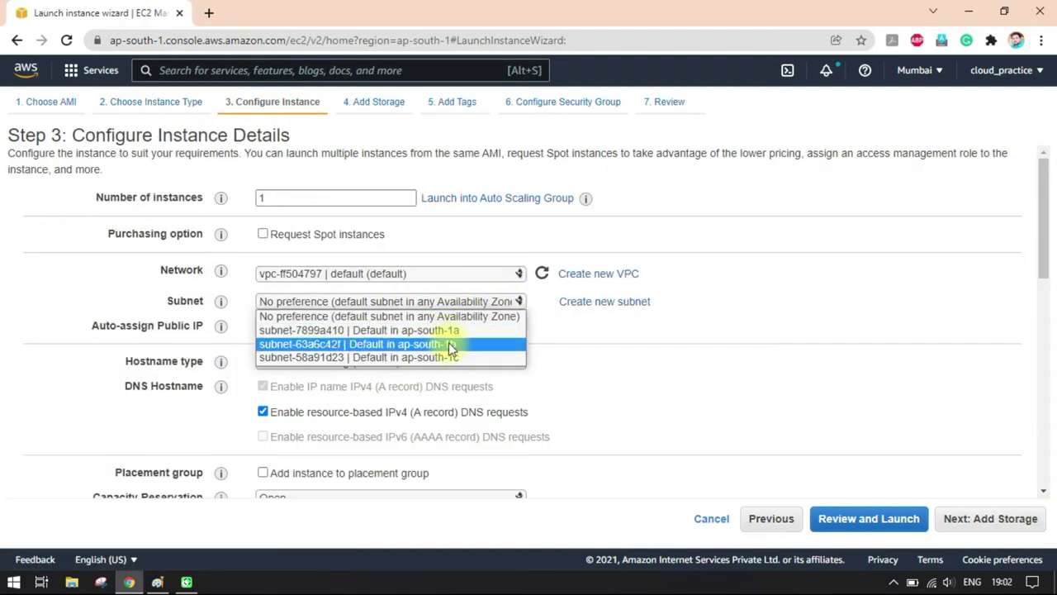
pyautogui.click(449, 343)
pyautogui.click(493, 302)
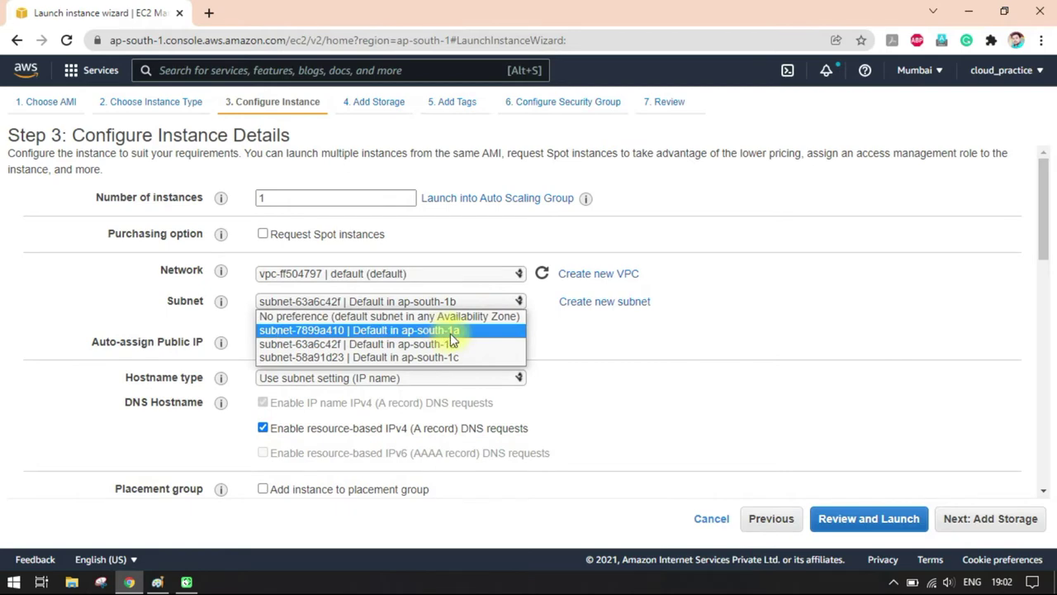
pyautogui.click(455, 346)
pyautogui.scroll(-1, 799, 434)
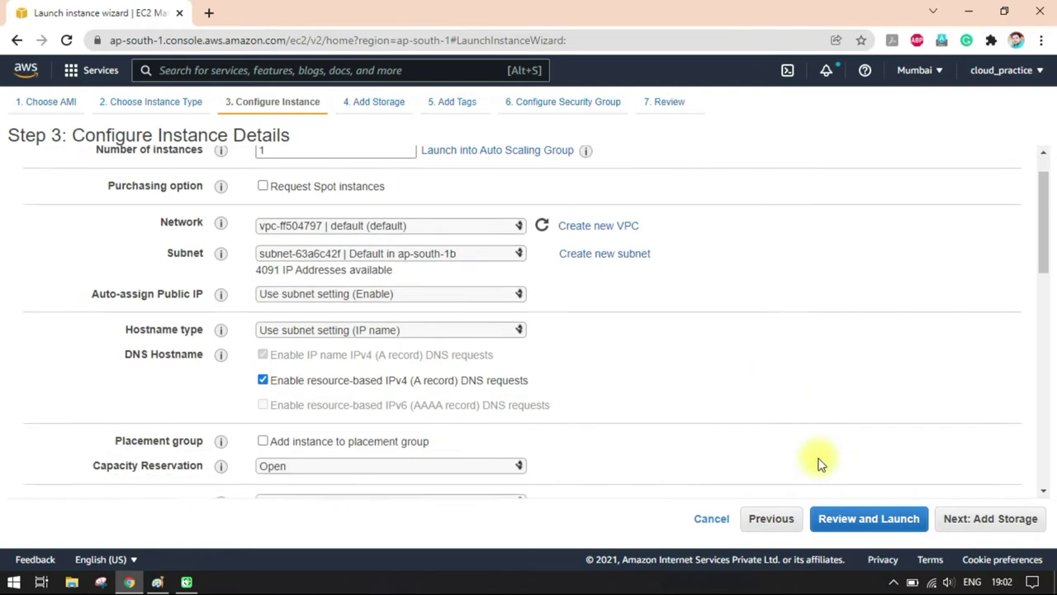
# Keep the remaining instance details and storage at their defaults, and continue to the security group configuration without adding tags
pyautogui.click(1025, 520)
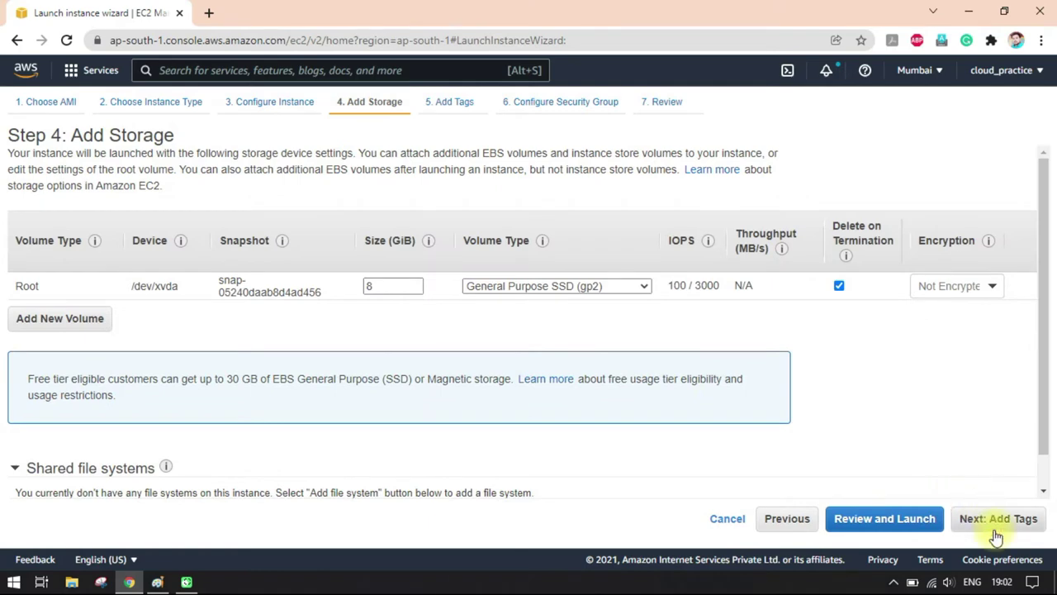
pyautogui.click(996, 533)
pyautogui.click(994, 528)
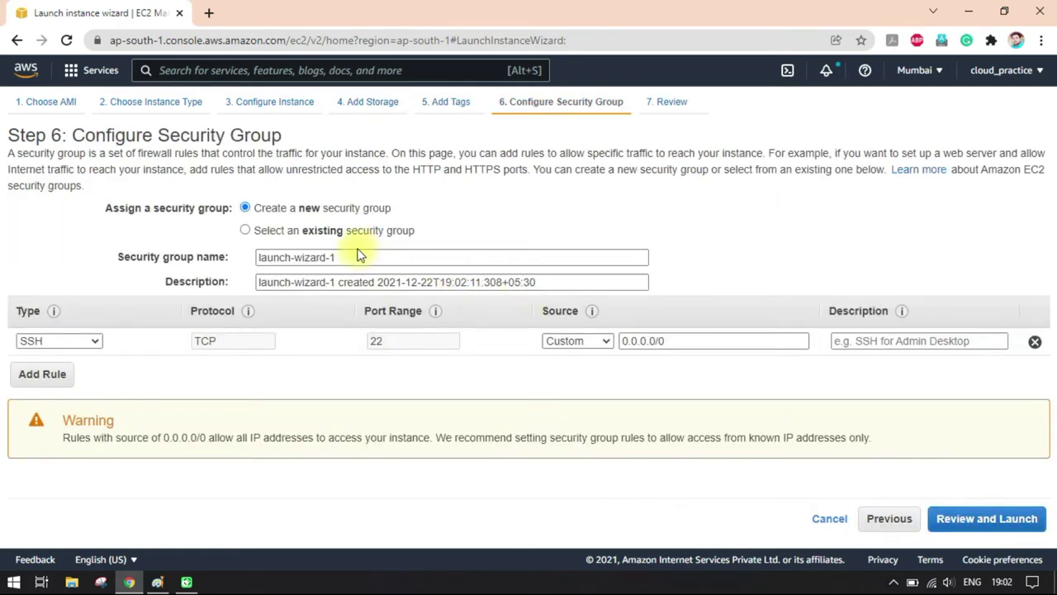
# Assign the existing Linux Server security group to the second instance and continue to the launch review
pyautogui.click(324, 235)
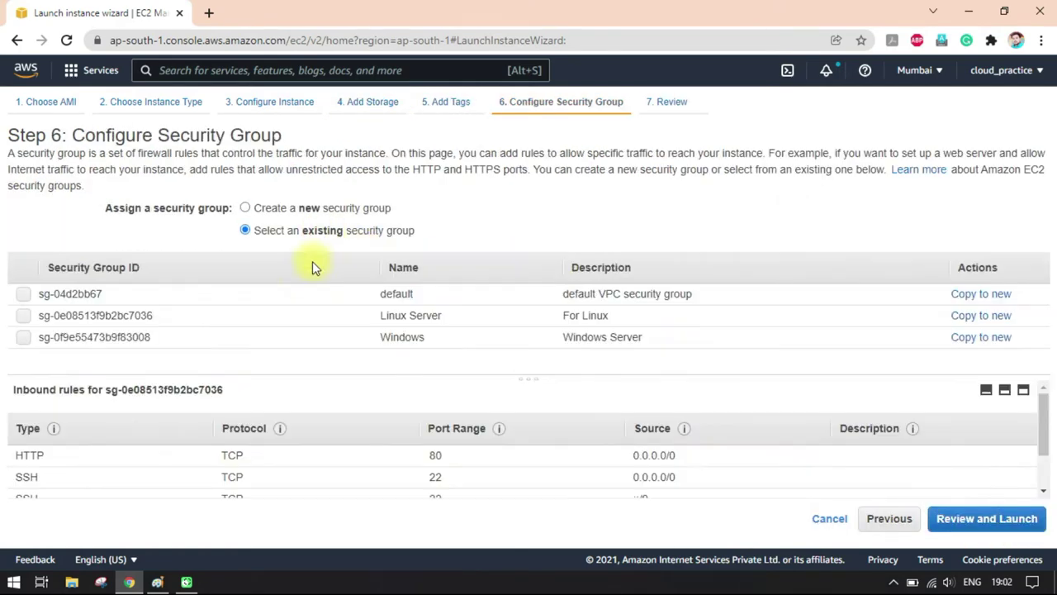
pyautogui.click(414, 320)
pyautogui.click(1015, 515)
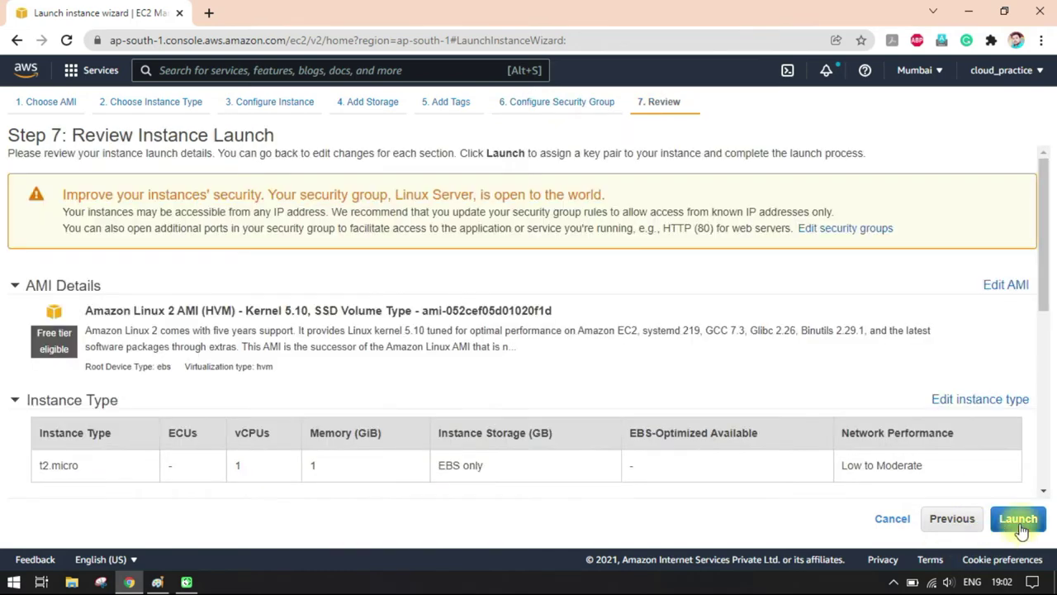
# Launch the second instance with the acknowledged existing Linux_new key pair and return to the instances list
pyautogui.click(1019, 519)
pyautogui.click(550, 370)
pyautogui.click(499, 413)
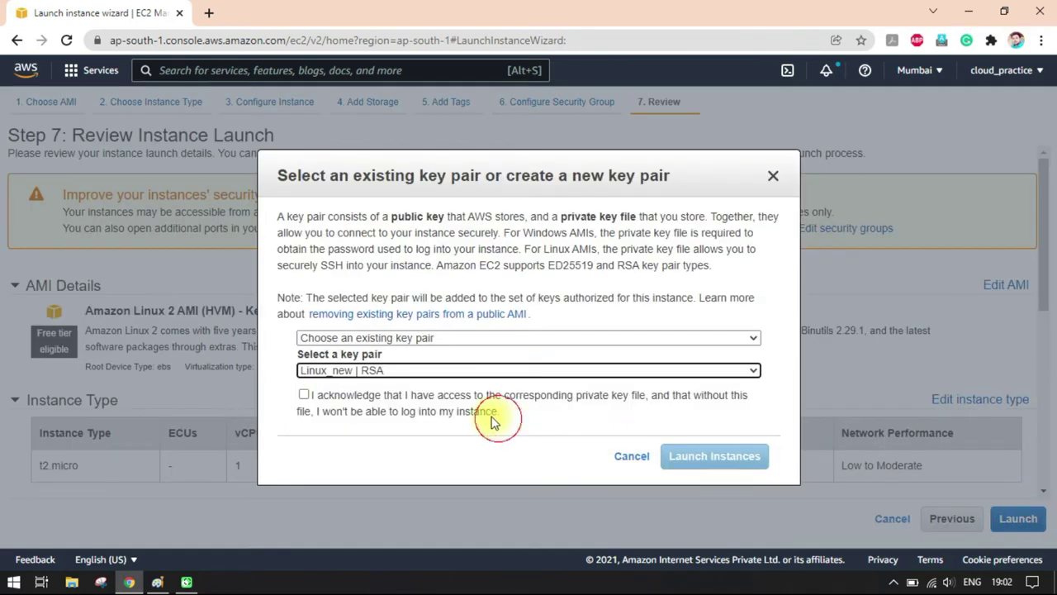
pyautogui.click(467, 396)
pyautogui.click(694, 459)
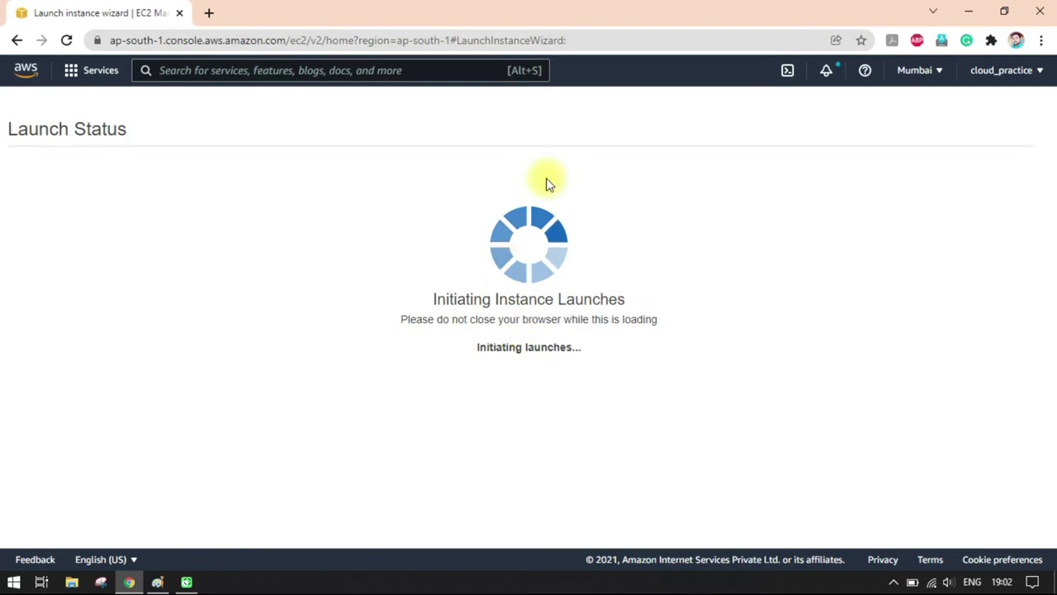
pyautogui.scroll(-1, 1024, 454)
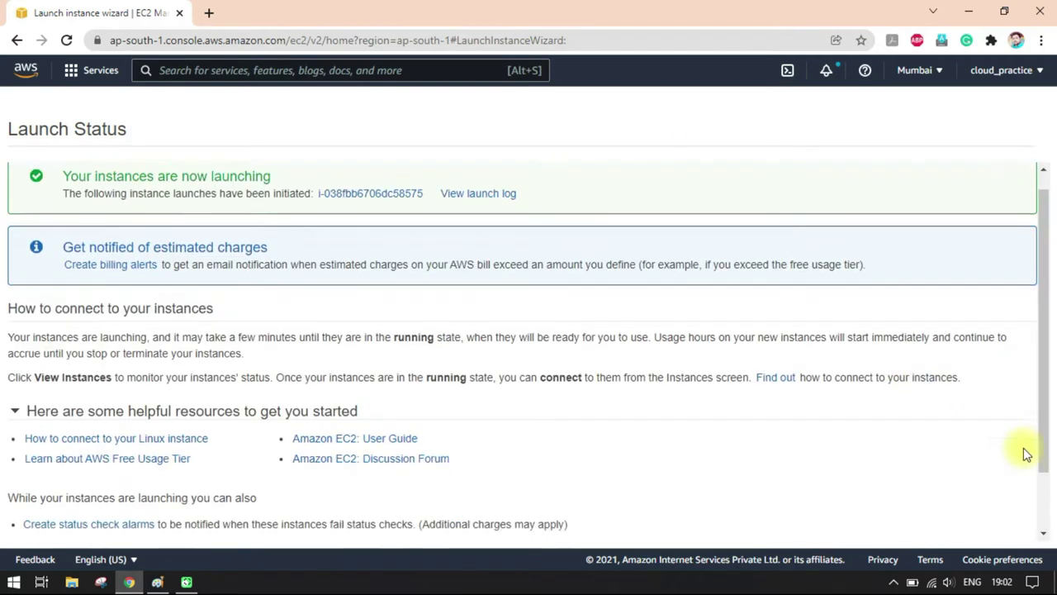
pyautogui.scroll(-2, 1025, 454)
pyautogui.click(991, 528)
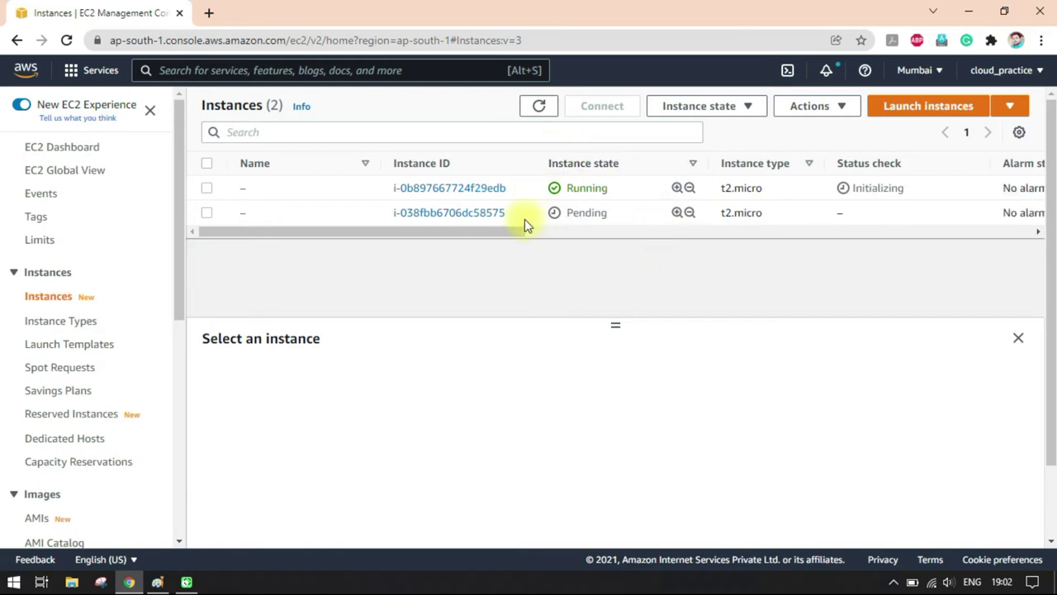
# Name the first instance 01 and save the name
pyautogui.moveTo(281, 190)
pyautogui.click(256, 189)
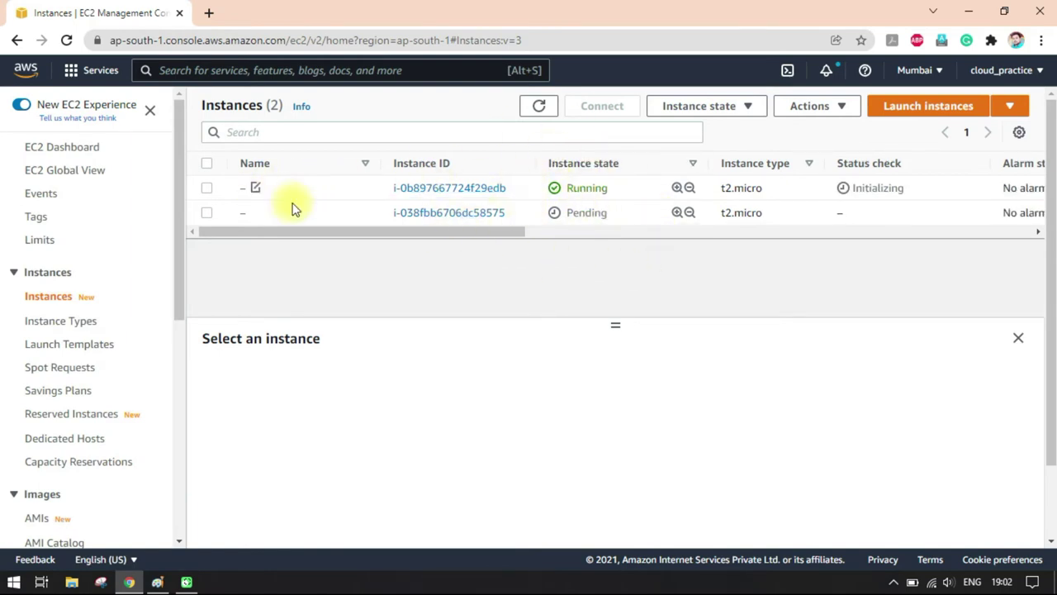
pyautogui.click(328, 215)
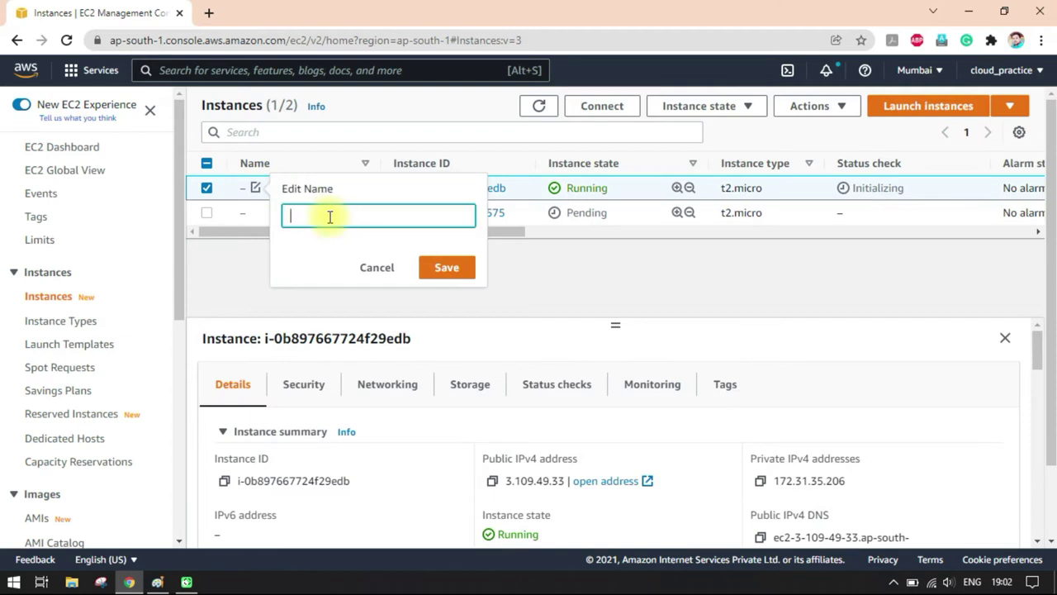
pyautogui.click(438, 266)
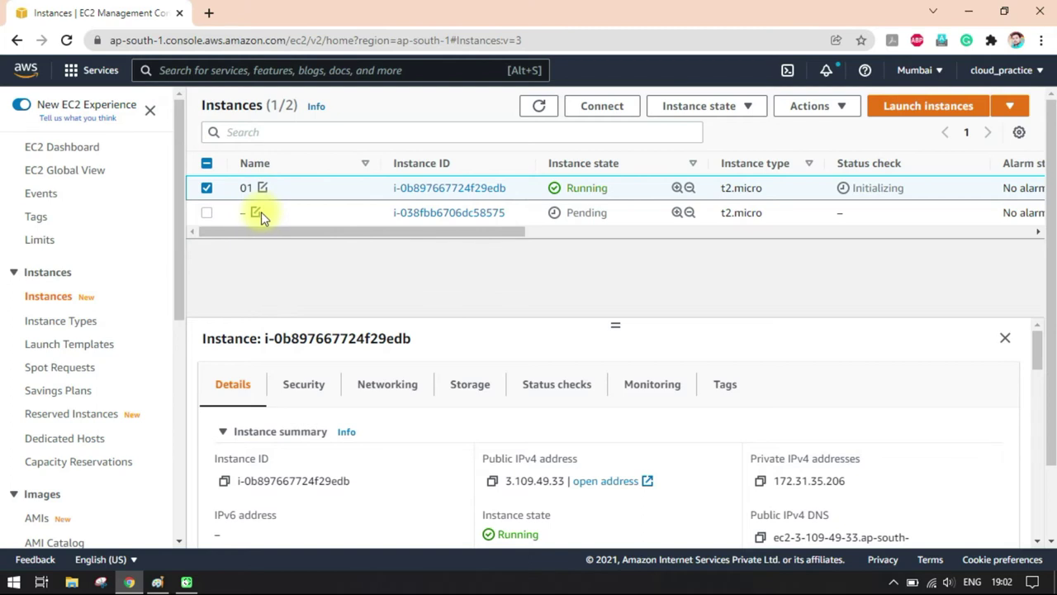
# Name the second instance 02, save the name and clear its selection
pyautogui.click(255, 213)
pyautogui.click(350, 239)
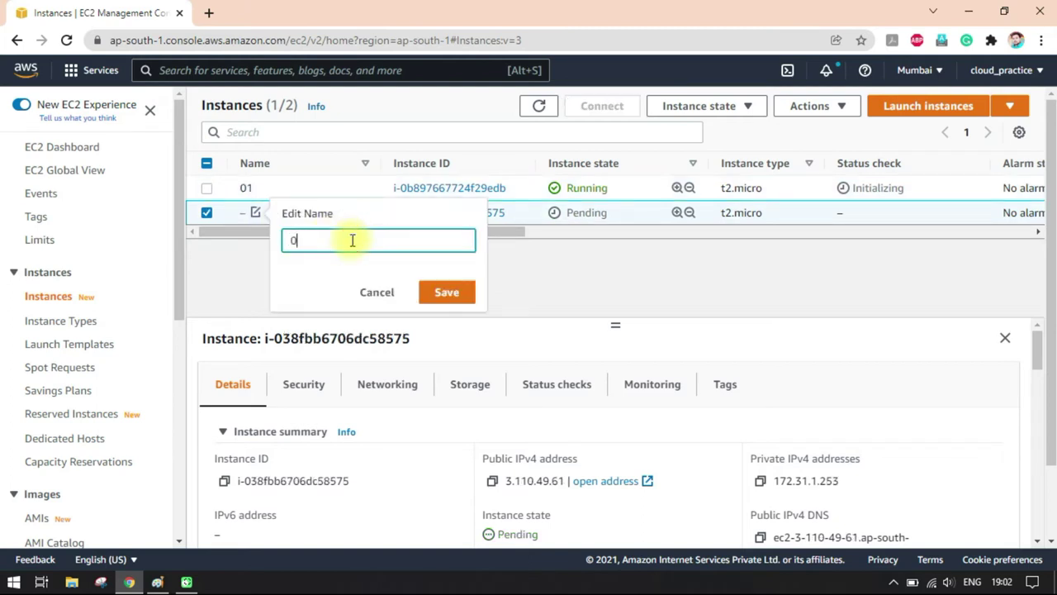
pyautogui.click(456, 296)
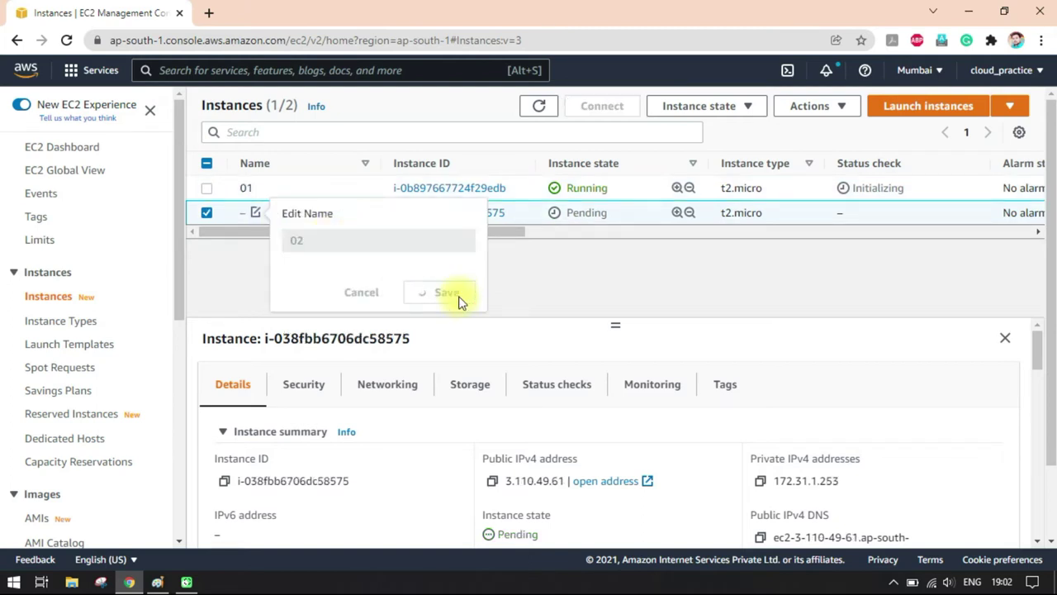
pyautogui.click(207, 212)
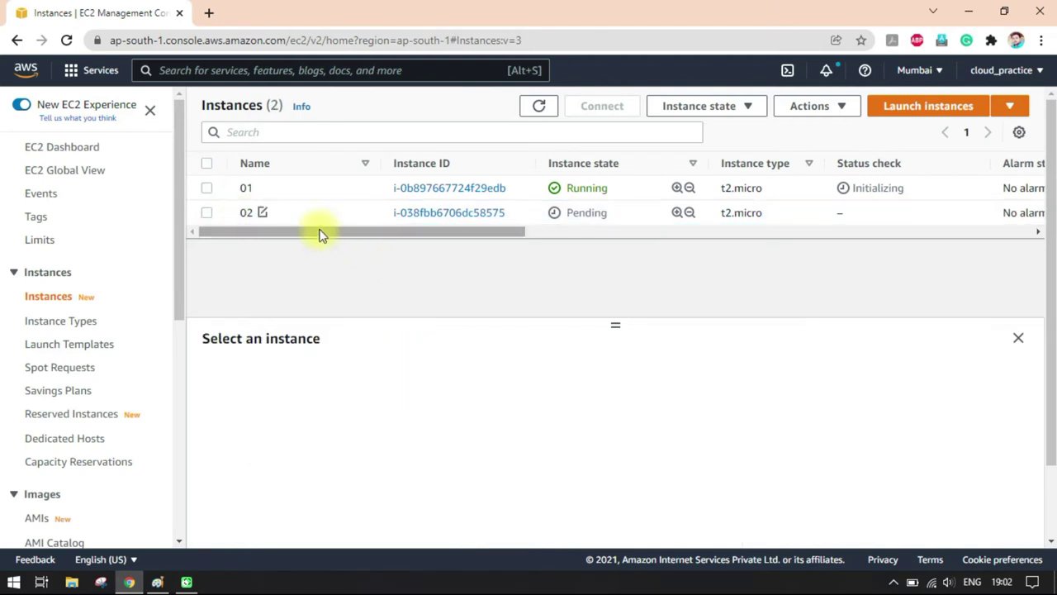
# Refresh the instances list and check the status checks and availability zones of instances 01 and 02
pyautogui.click(538, 106)
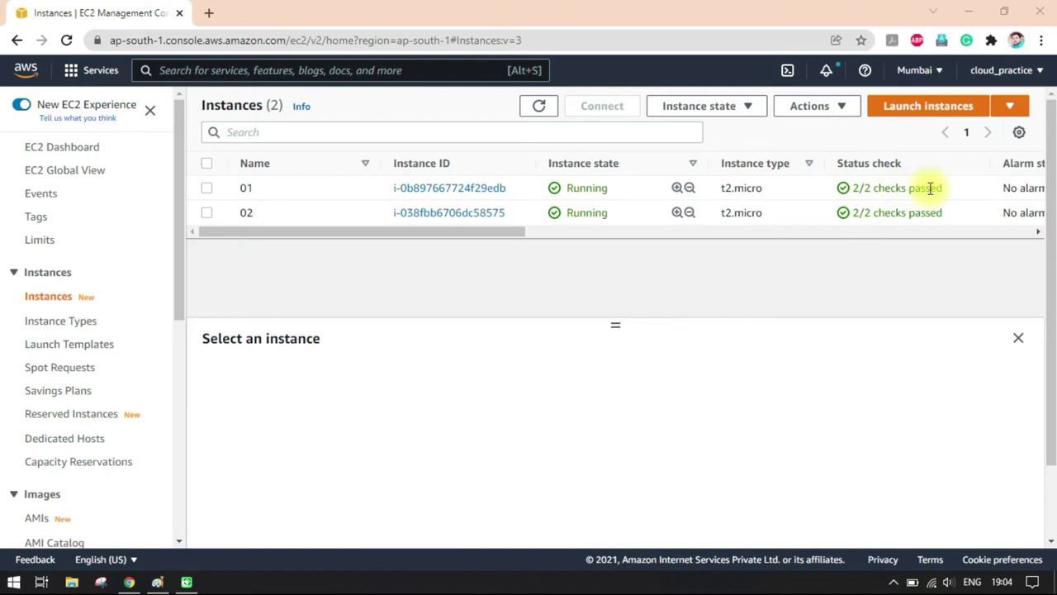
pyautogui.moveTo(464, 233); pyautogui.dragTo(686, 248)
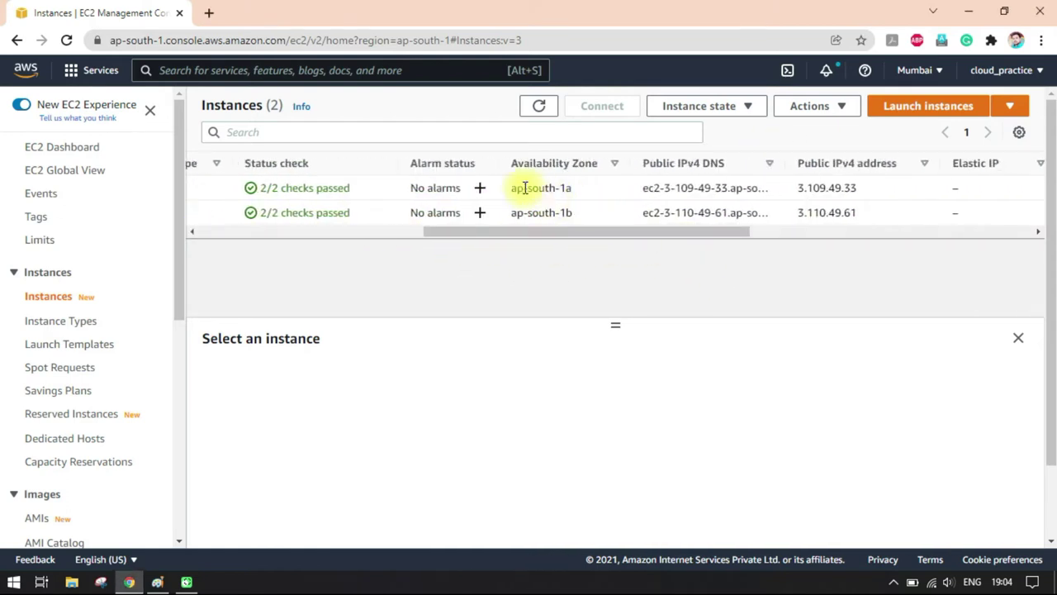
pyautogui.moveTo(504, 188); pyautogui.dragTo(574, 194)
pyautogui.moveTo(513, 213); pyautogui.dragTo(568, 213)
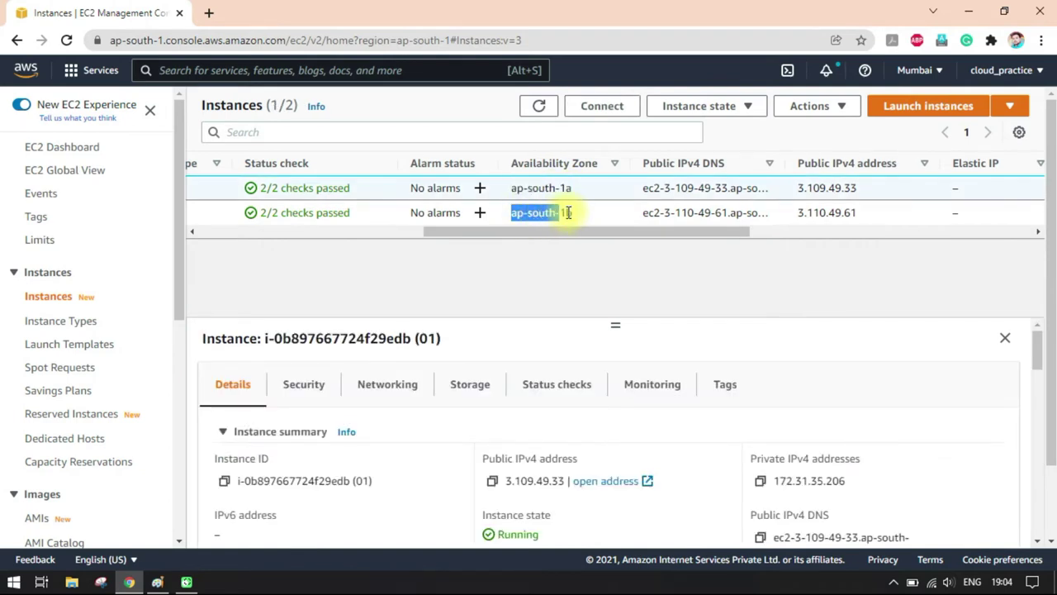
pyautogui.click(573, 218)
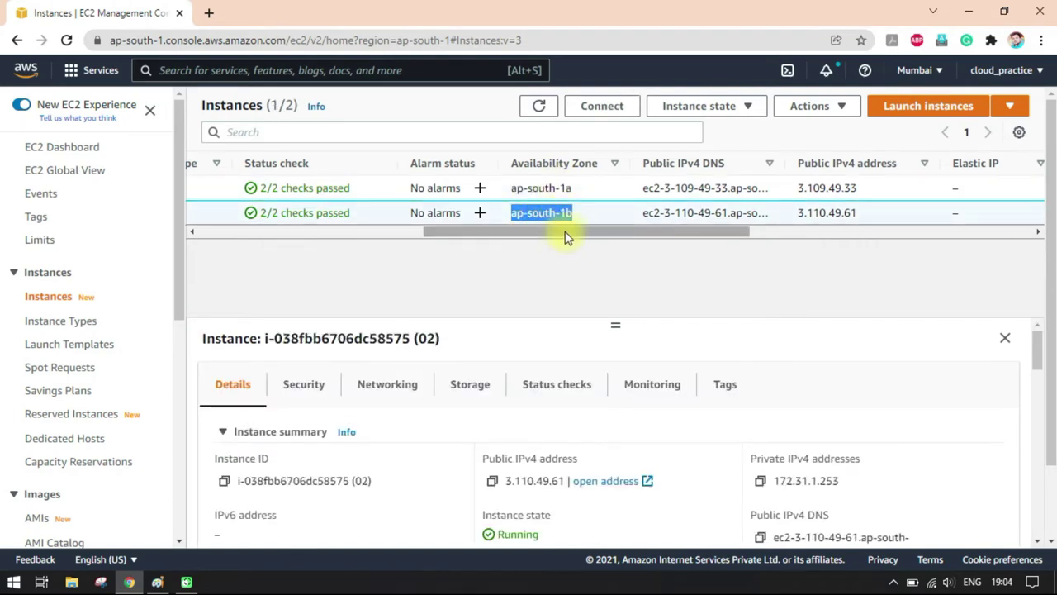
pyautogui.moveTo(568, 232); pyautogui.dragTo(307, 231)
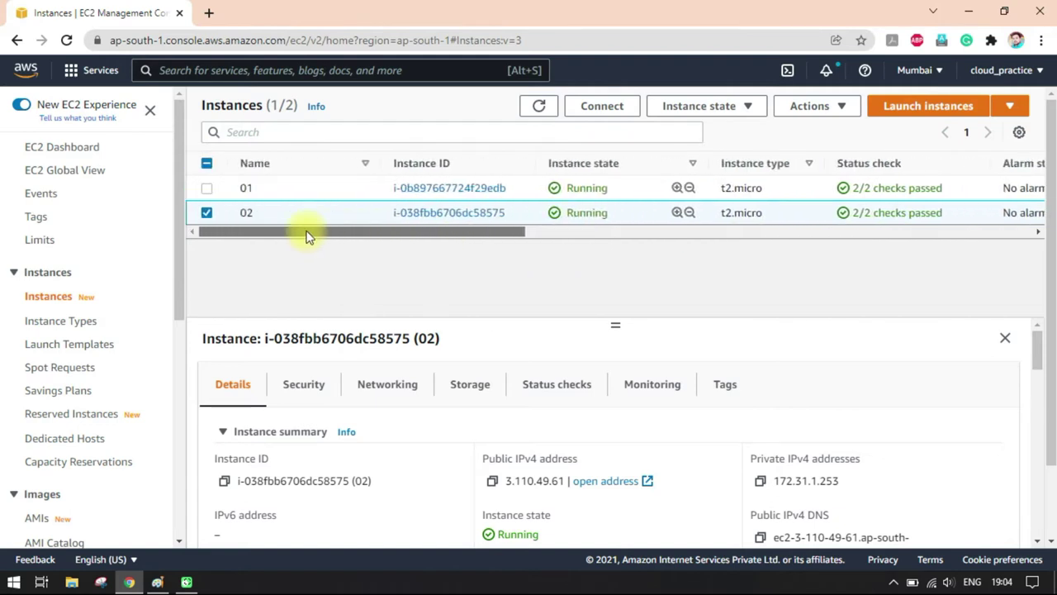
pyautogui.click(204, 214)
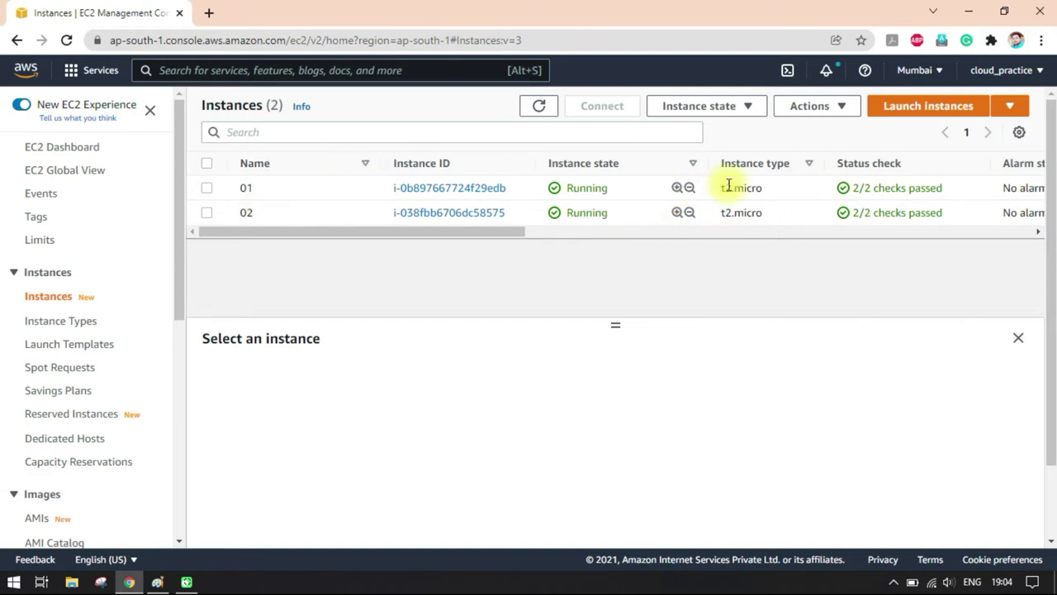
# Copy instance 01's public IPv4 address, switch to PuTTY and set the host name to 3.109.49.33
pyautogui.click(208, 195)
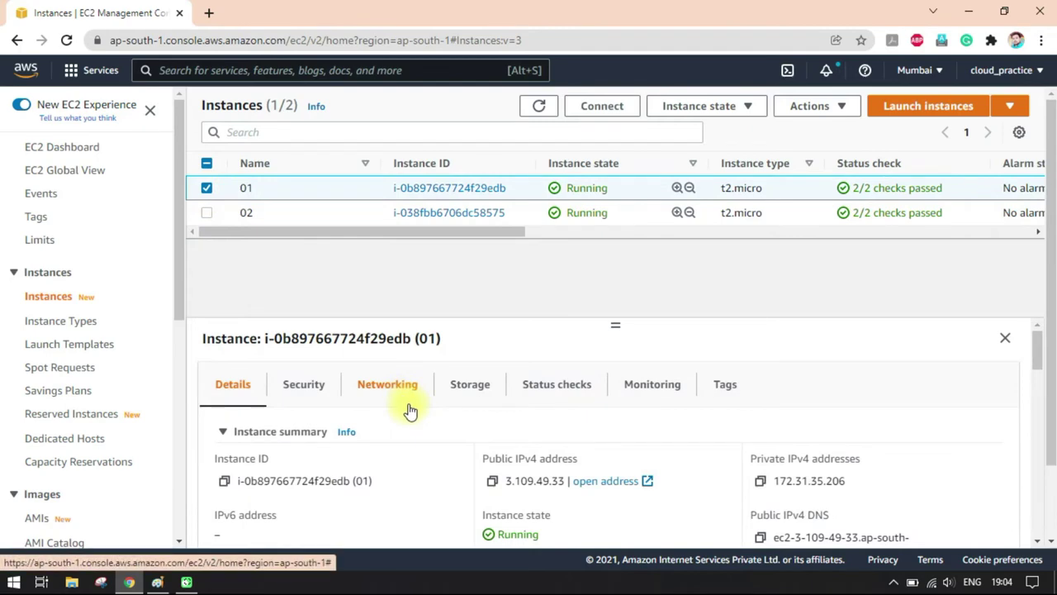
pyautogui.click(494, 483)
pyautogui.click(15, 582)
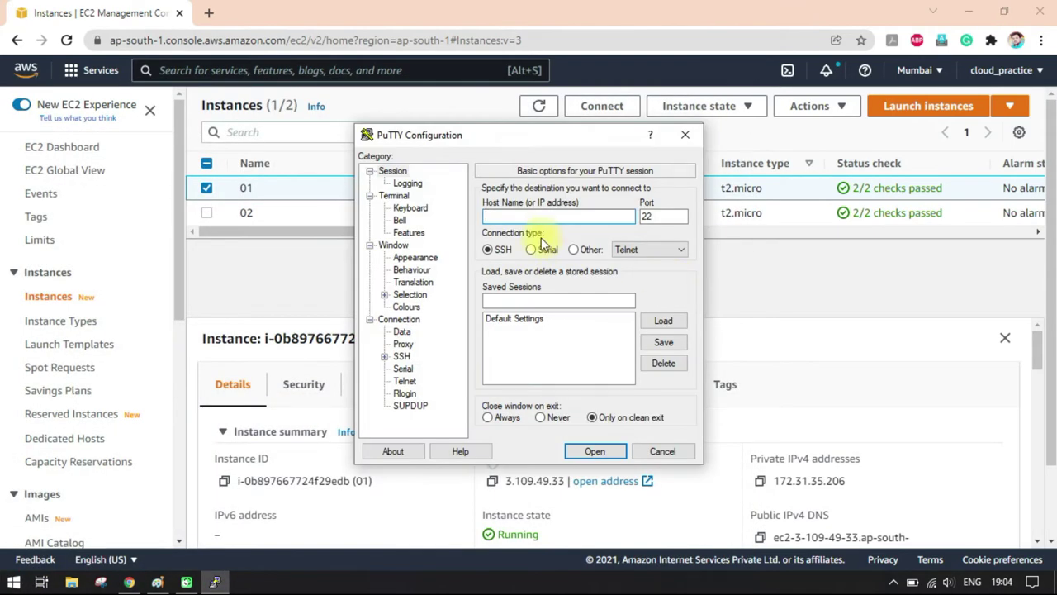
pyautogui.click(525, 216)
pyautogui.hotkey('ctrl', 'v')
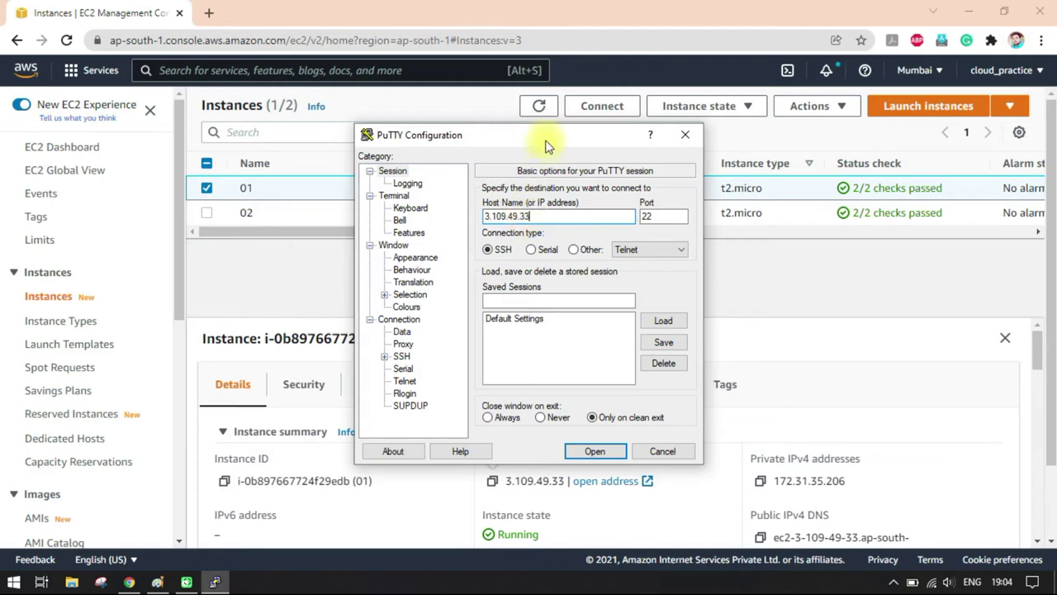
# Choose the private key file for SSH authentication and open the connection to 3.109.49.33
pyautogui.moveTo(542, 135); pyautogui.dragTo(524, 129)
pyautogui.click(366, 351)
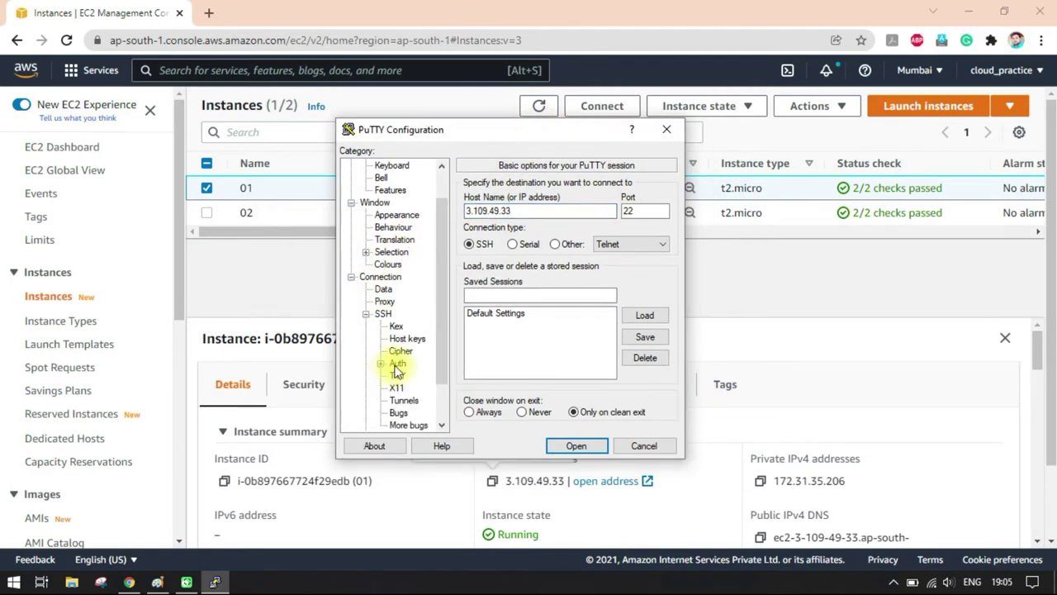
pyautogui.click(396, 364)
pyautogui.click(642, 356)
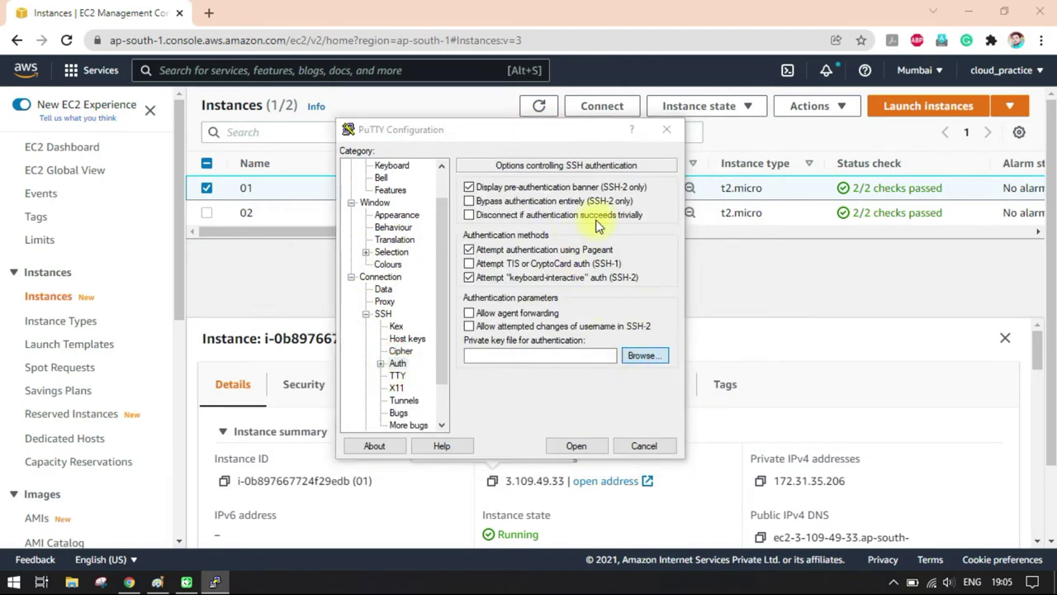
pyautogui.moveTo(519, 148); pyautogui.dragTo(519, 118)
pyautogui.doubleClick(485, 248)
pyautogui.click(624, 425)
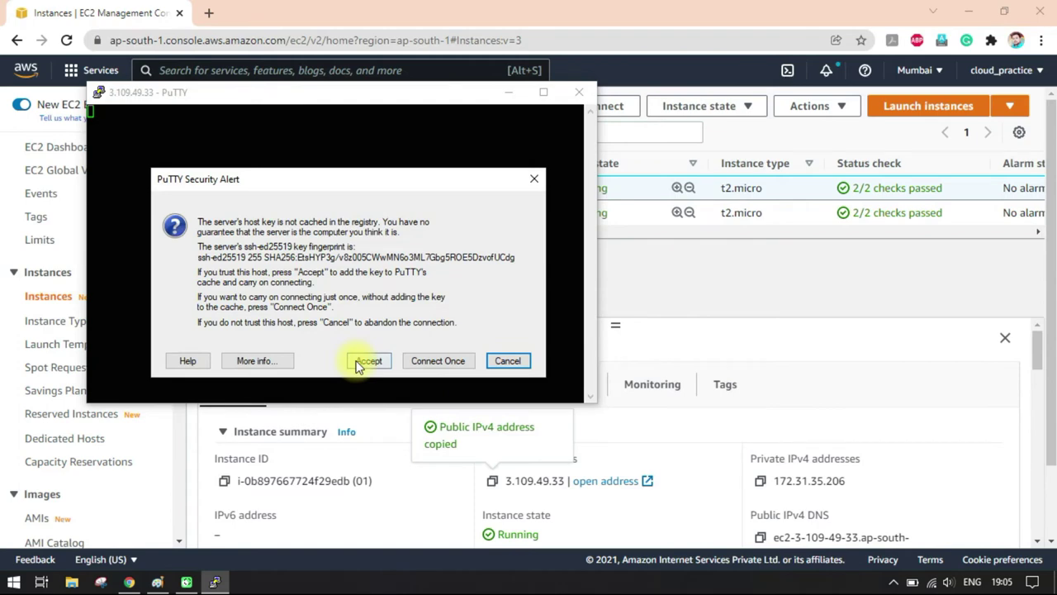
# Accept the server's host key and log in to instance 01 as ec2-user
pyautogui.click(368, 361)
pyautogui.moveTo(291, 93); pyautogui.dragTo(497, 178)
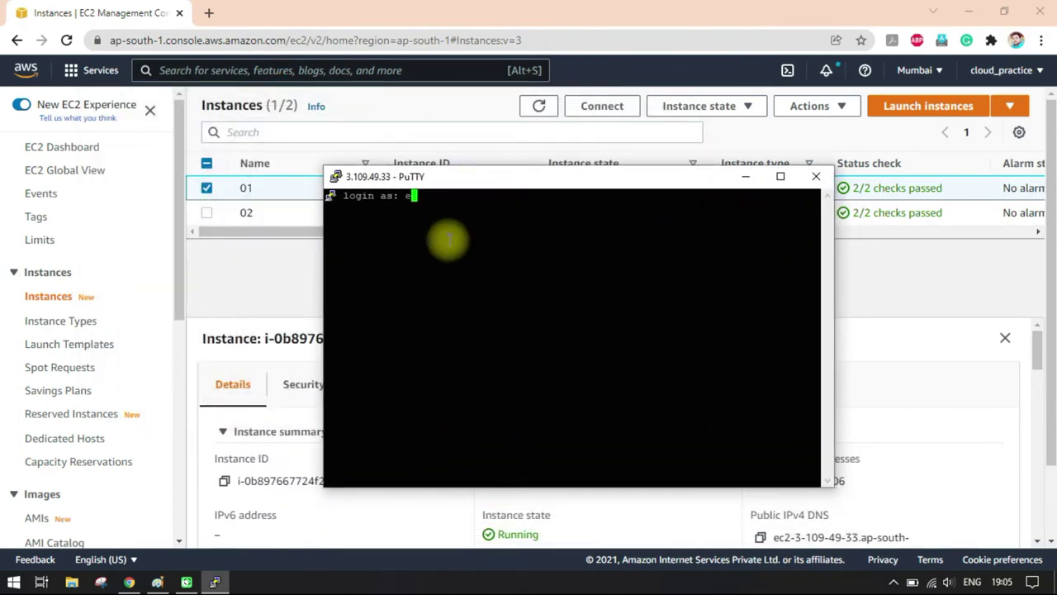
pyautogui.write('ec2-user')
pyautogui.press('Return')
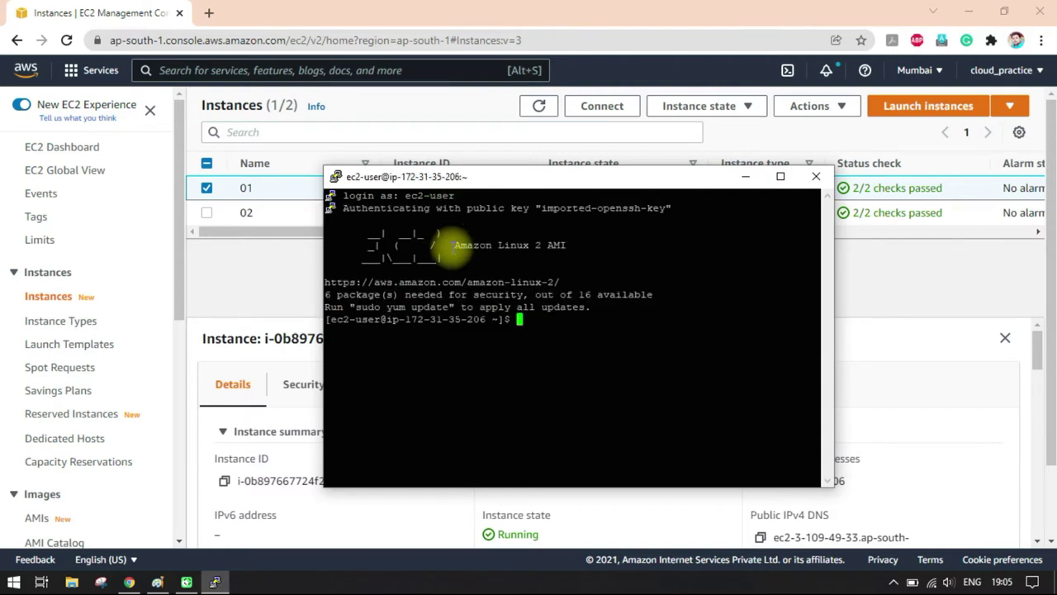
# Switch to the root user on instance 01 with sudo su
pyautogui.write('sudo su')
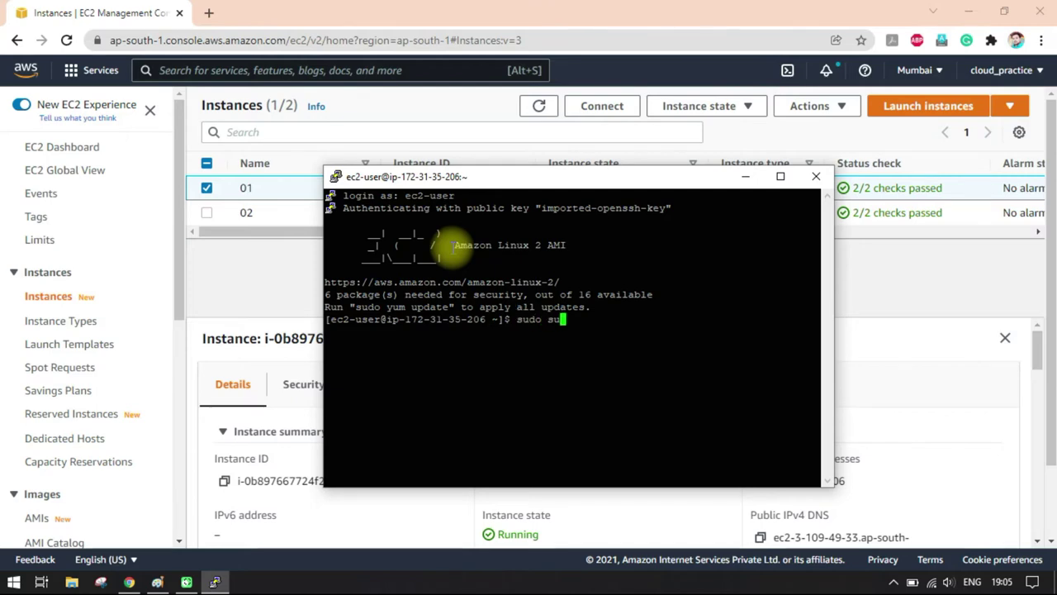
pyautogui.press('Return')
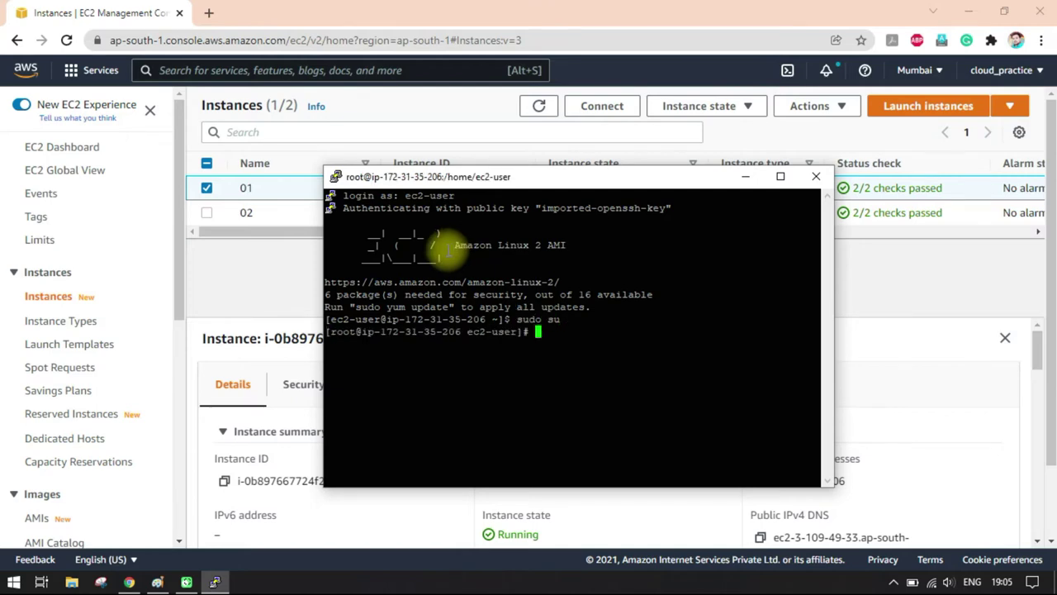
pyautogui.moveTo(474, 176); pyautogui.dragTo(417, 261)
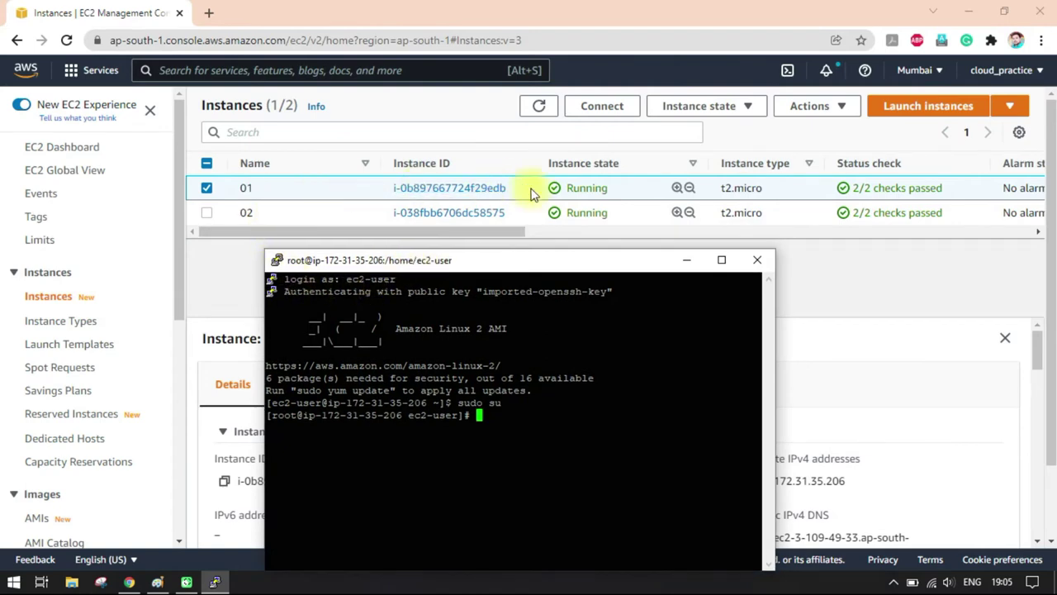
pyautogui.moveTo(498, 259); pyautogui.dragTo(427, 129)
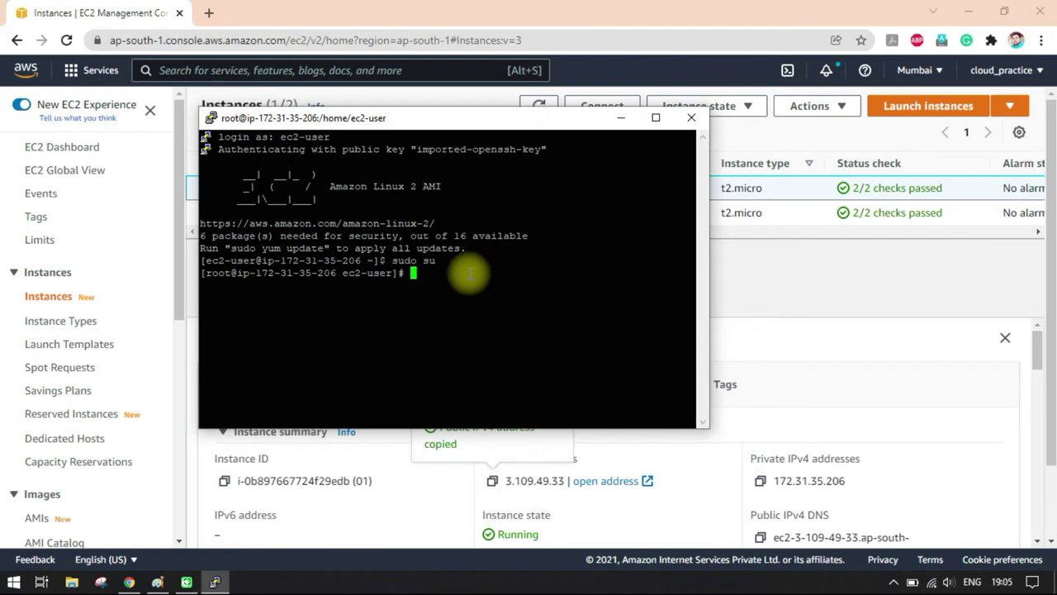
# Install the Apache web server on instance 01 with yum install httpd -y and enlarge the terminal window
pyautogui.write('yum install')
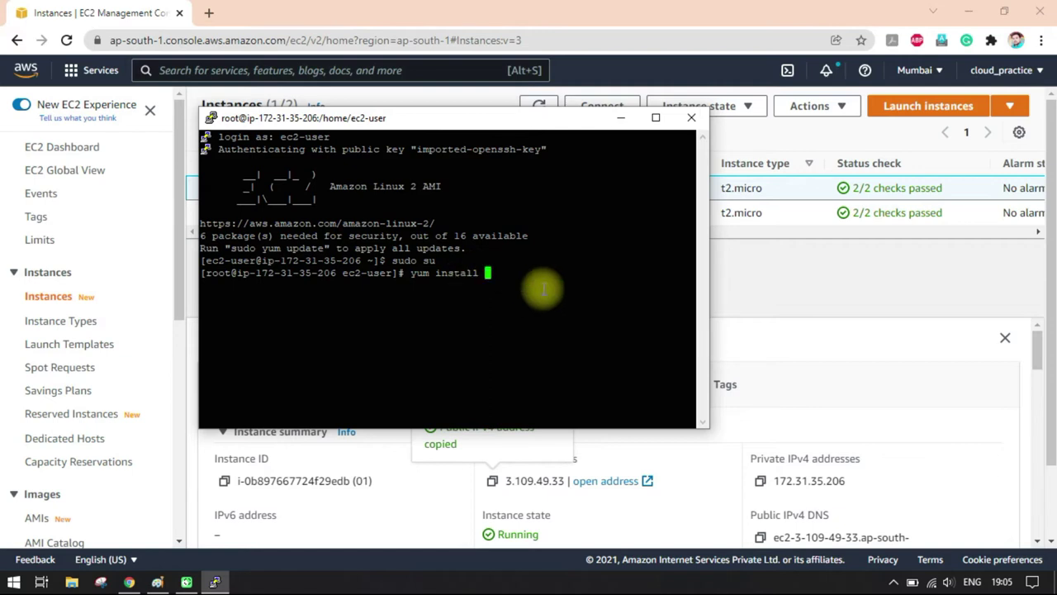
pyautogui.write('httpd -y')
pyautogui.press('Return')
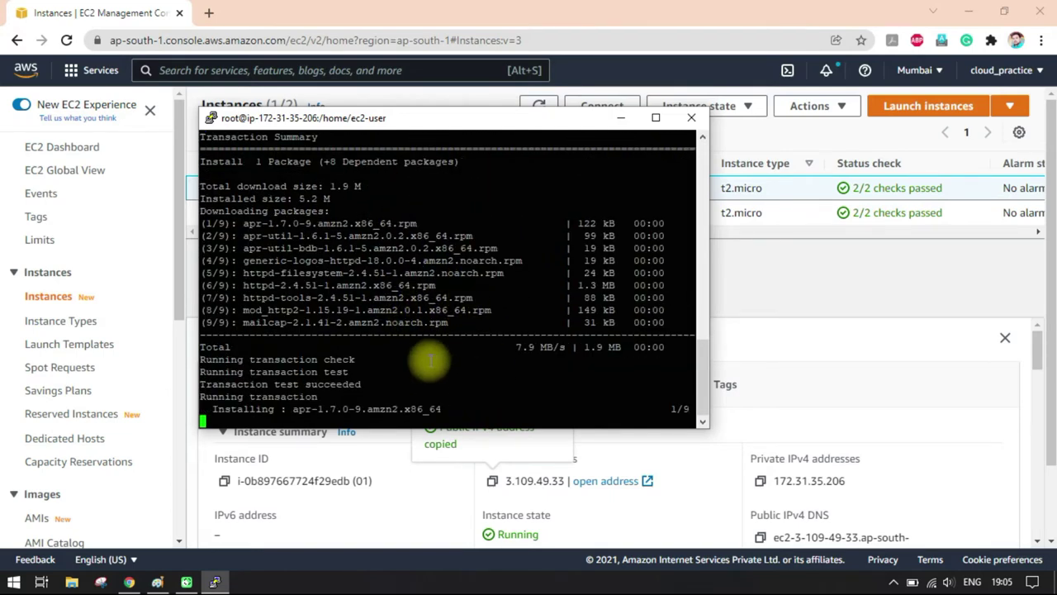
pyautogui.moveTo(417, 124); pyautogui.dragTo(376, 108)
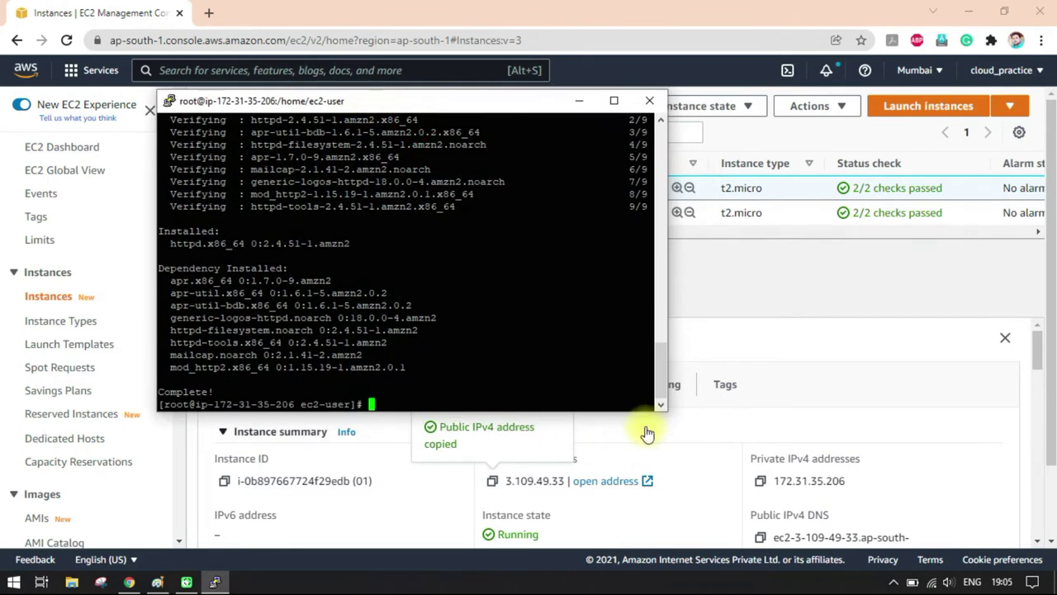
pyautogui.moveTo(666, 410); pyautogui.dragTo(758, 451)
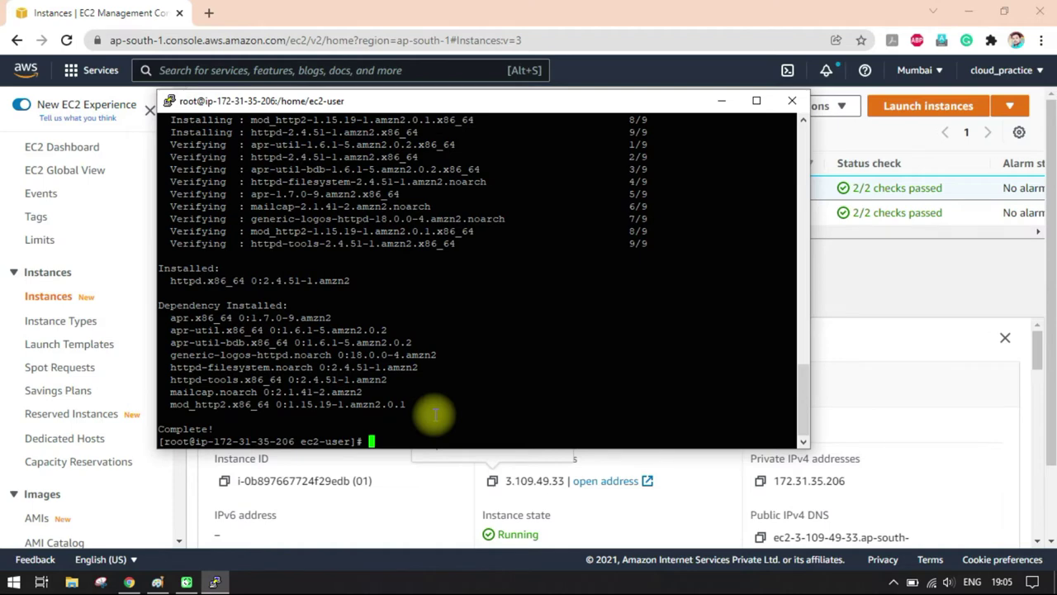
# Open the file /var/www/html/index.html in the nano editor
pyautogui.write('nan')
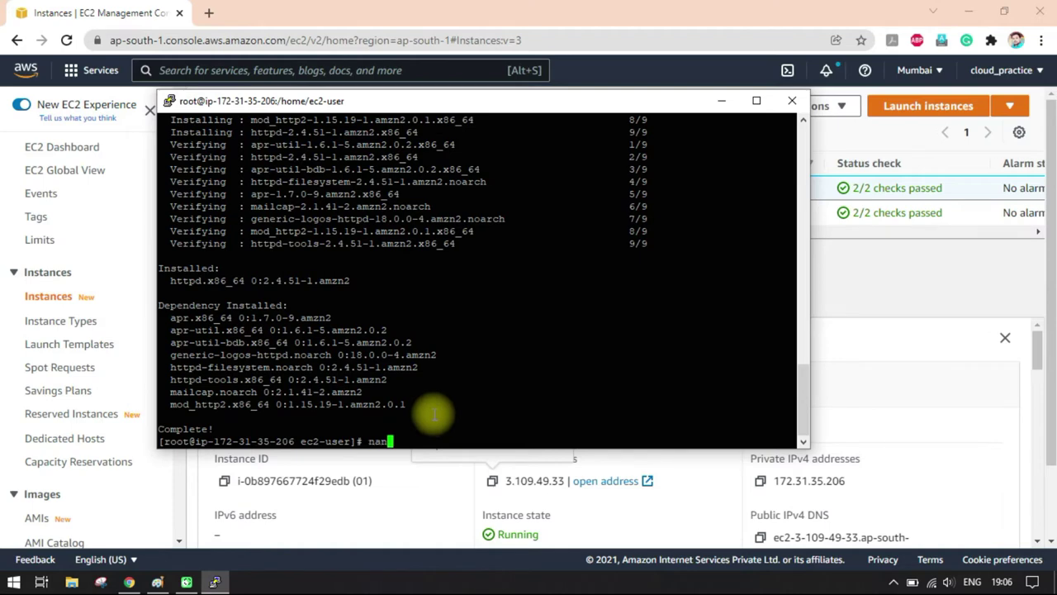
pyautogui.write('o /var/www/html/in')
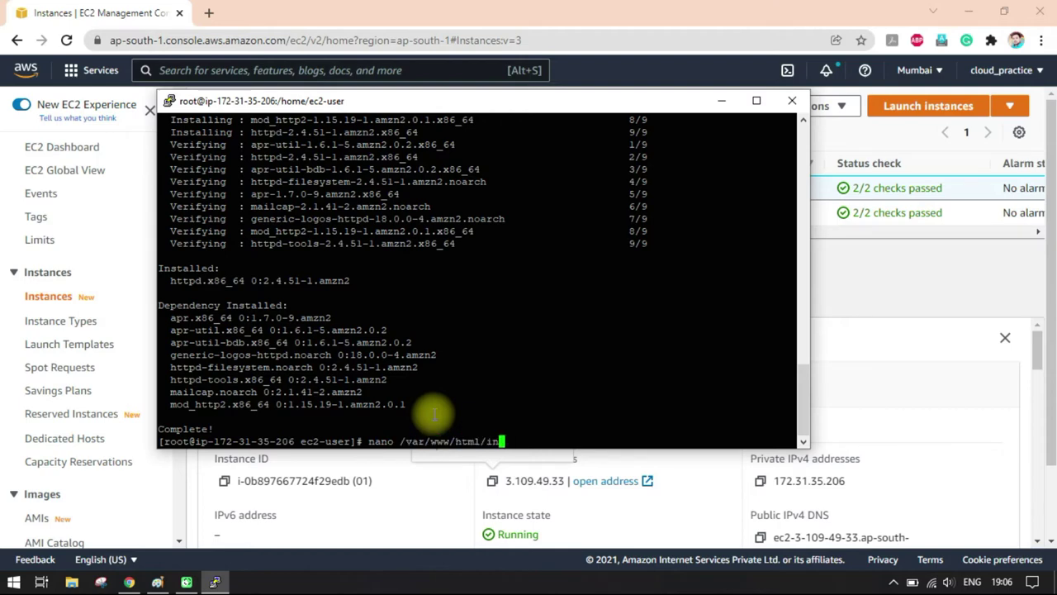
pyautogui.write('dex.html')
pyautogui.press('Return')
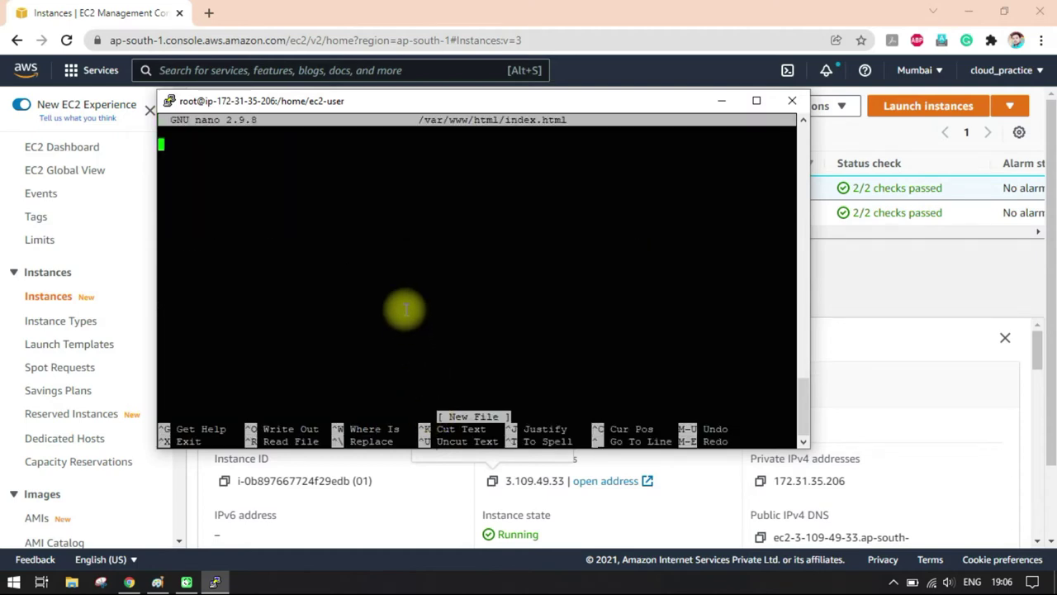
# Write SERVER 01 as the content of index.html, save the file under the same name and exit nano
pyautogui.write('SERVER')
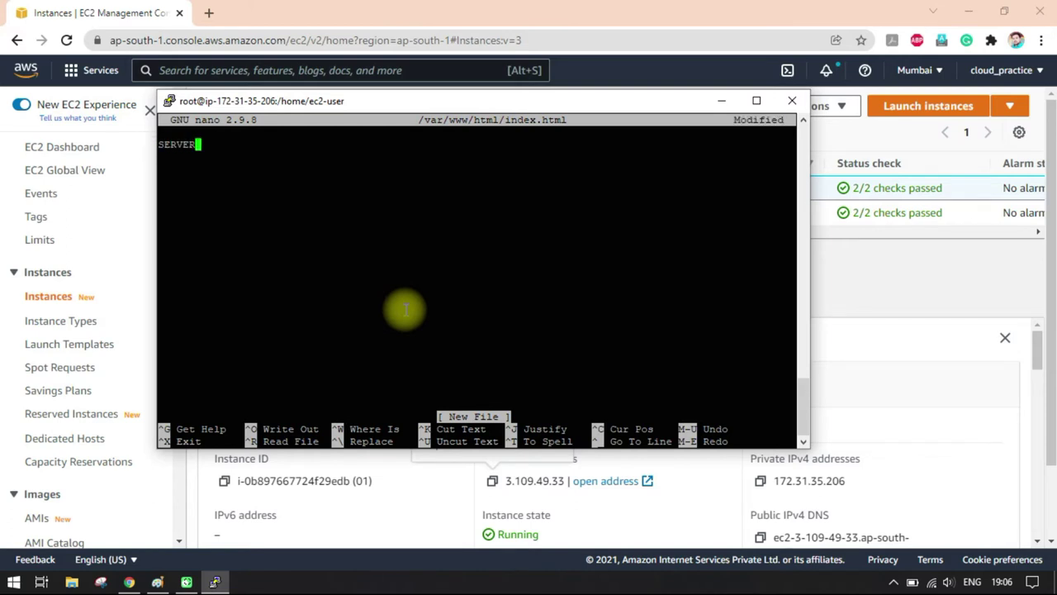
pyautogui.write(' 01')
pyautogui.moveTo(377, 101); pyautogui.dragTo(511, 127)
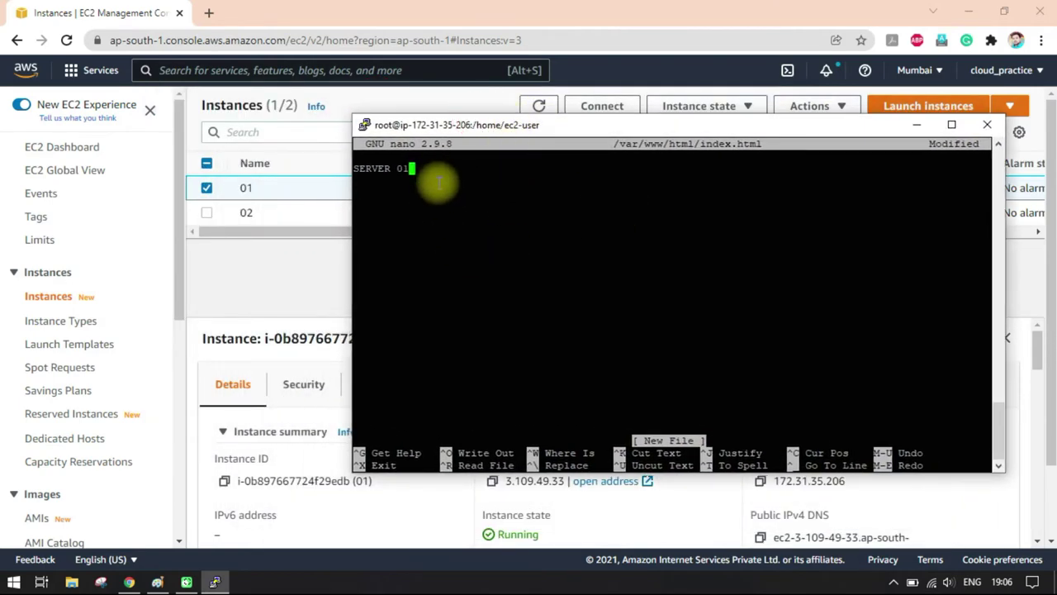
pyautogui.hotkey('ctrl', 'x')
pyautogui.press('y')
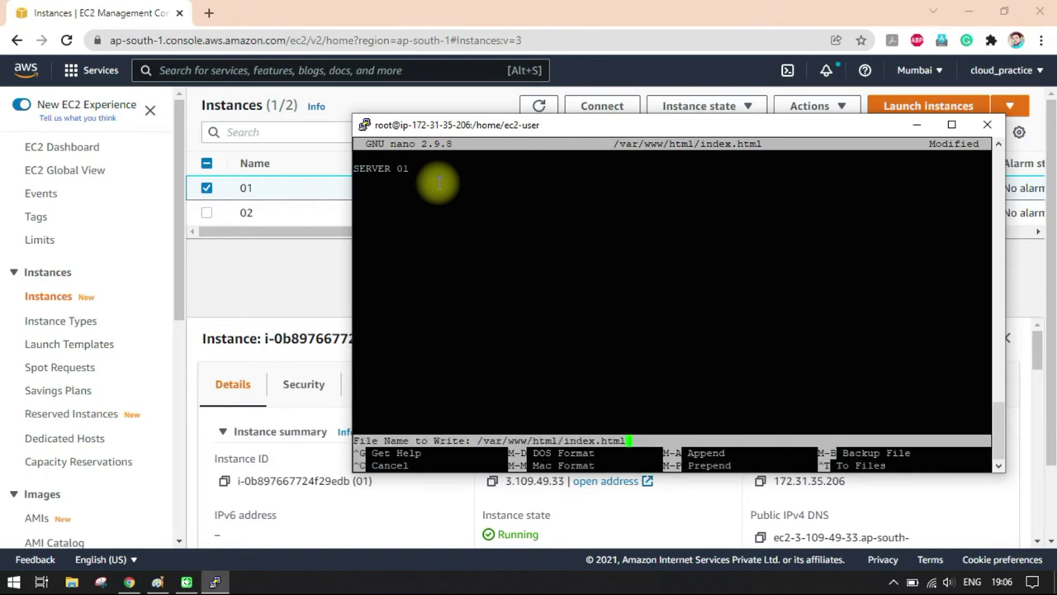
pyautogui.press('Return')
# Start the web server on instance 01 with systemctl start httpd
pyautogui.press('Return')
pyautogui.press('Return')
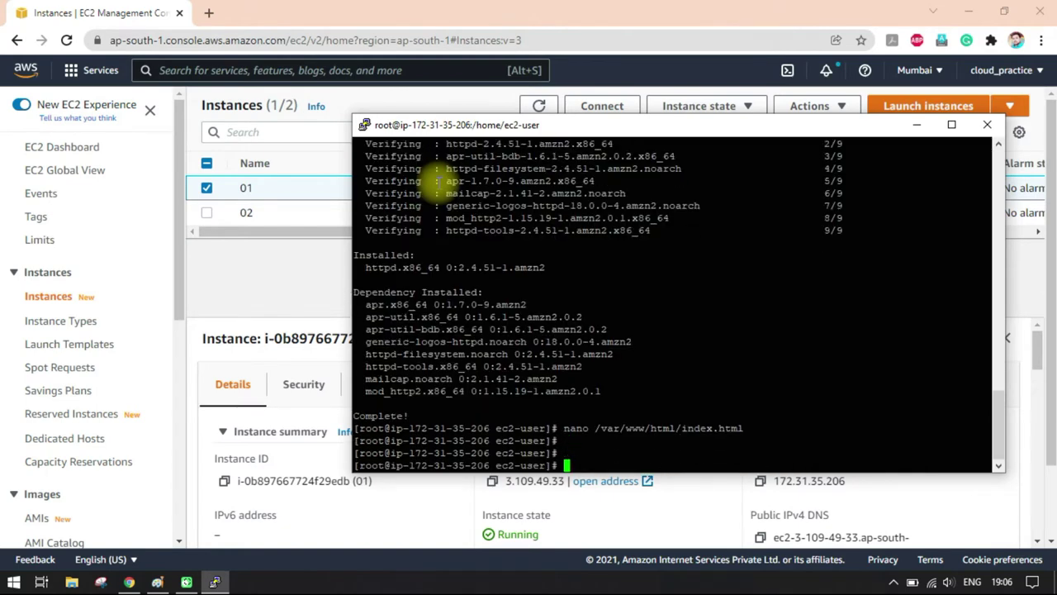
pyautogui.write('systemctl start httpd')
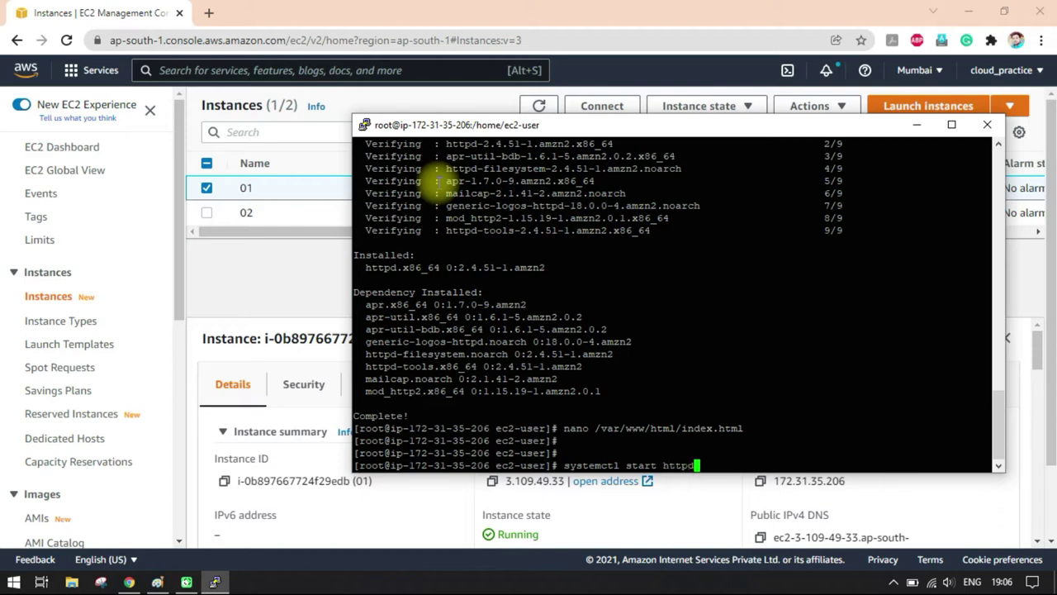
pyautogui.press('Return')
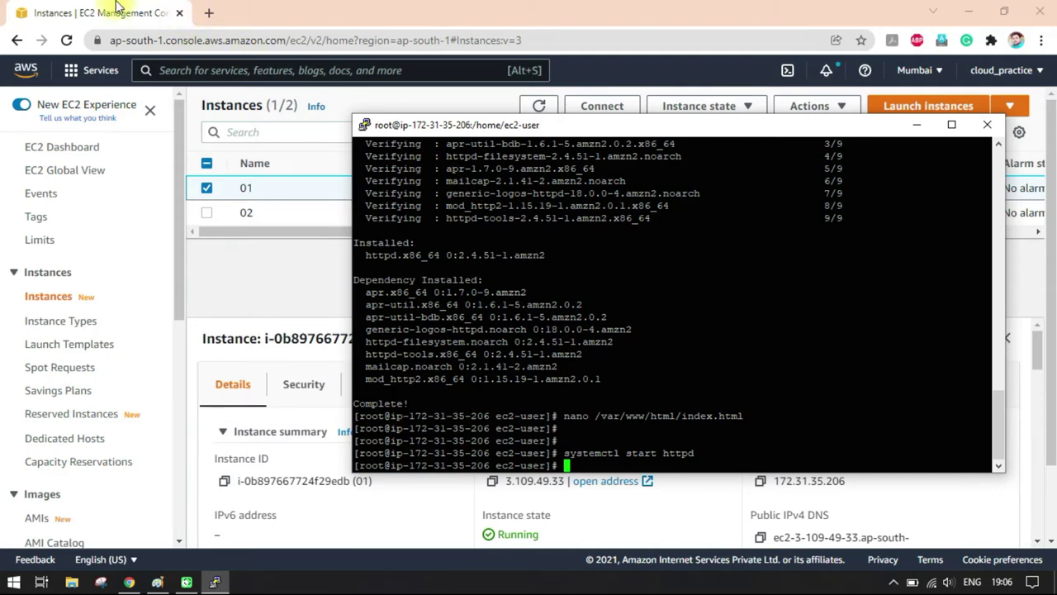
# Switch to Chrome and open 3.109.49.33 in a new tab to check the page served by instance 01
pyautogui.click(137, 14)
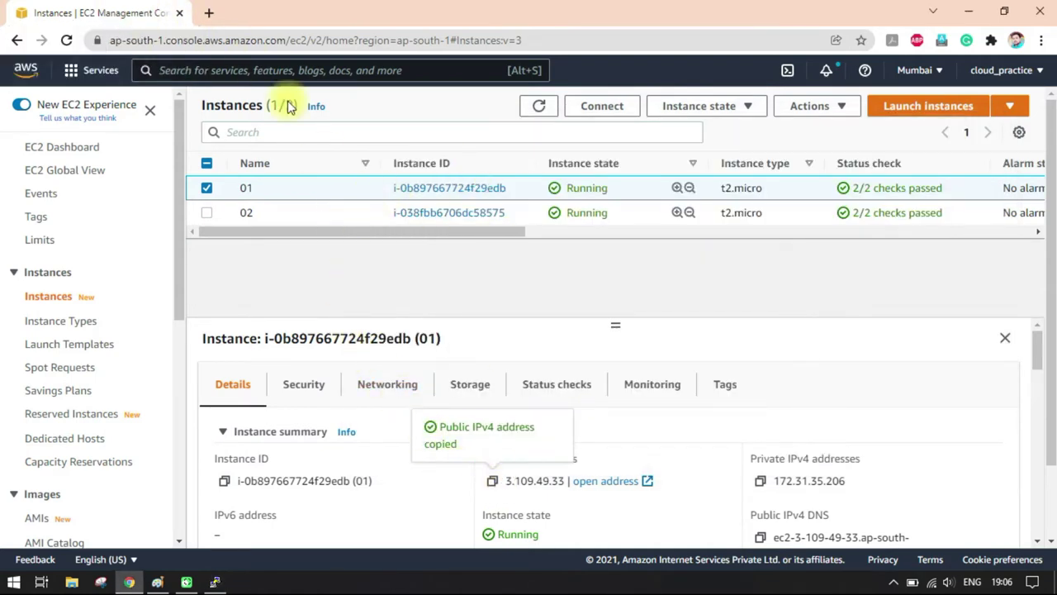
pyautogui.click(208, 12)
pyautogui.rightClick(258, 38)
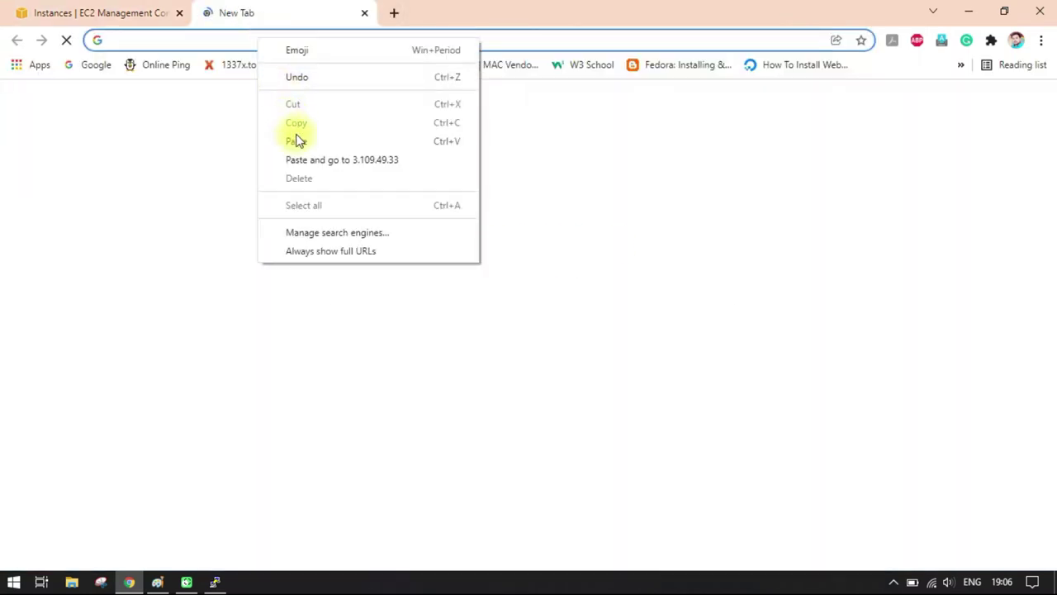
pyautogui.click(302, 157)
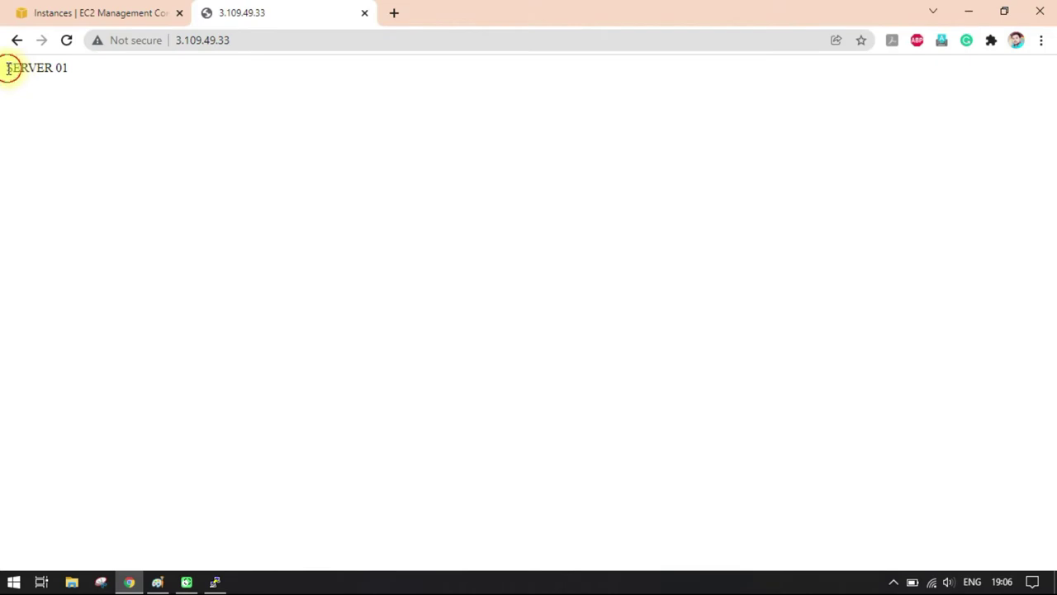
pyautogui.moveTo(8, 66); pyautogui.dragTo(78, 72)
pyautogui.click(95, 76)
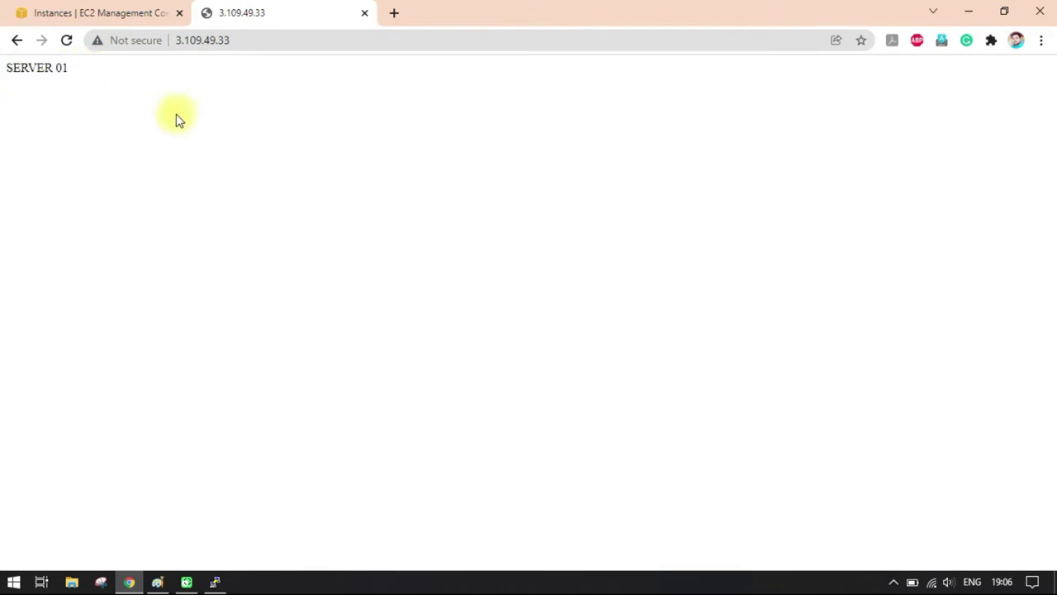
# Return to the 3.109.49.33 page from the EC2 console and reload it to recheck its text
pyautogui.click(124, 12)
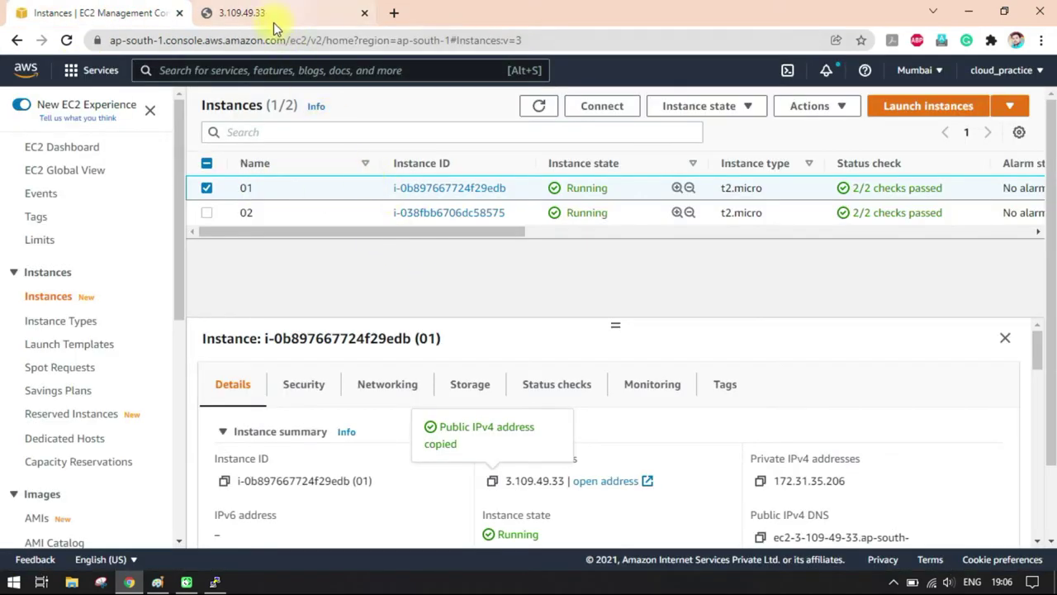
pyautogui.click(215, 581)
pyautogui.click(606, 480)
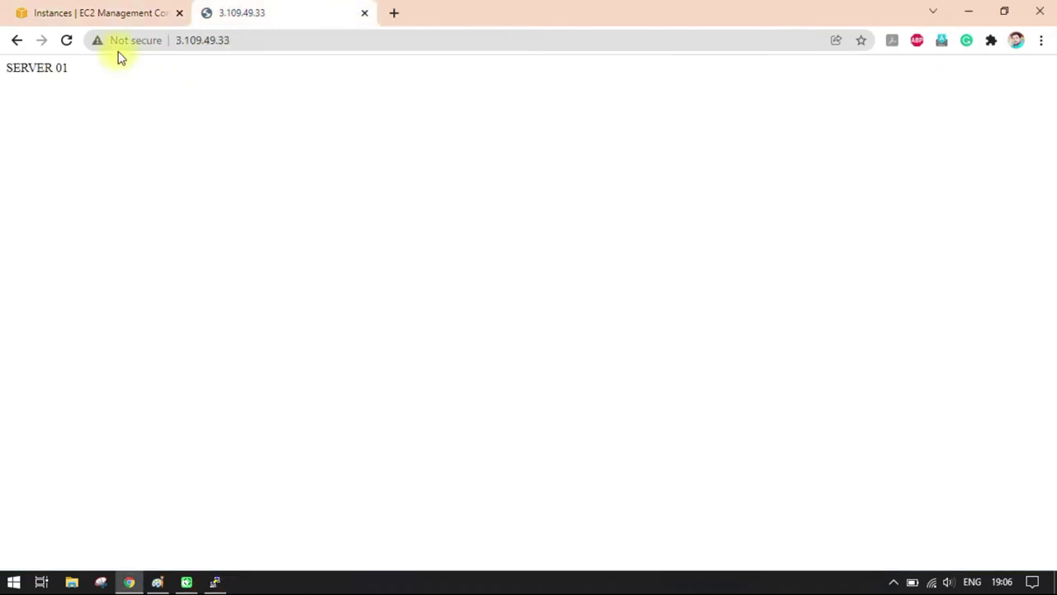
pyautogui.click(68, 40)
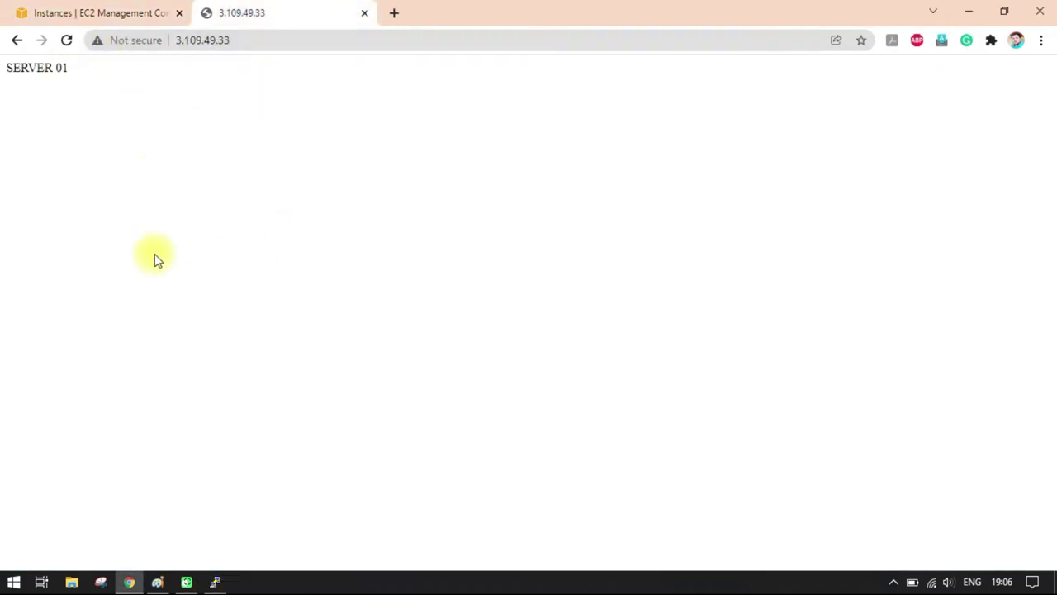
pyautogui.moveTo(5, 71); pyautogui.dragTo(71, 71)
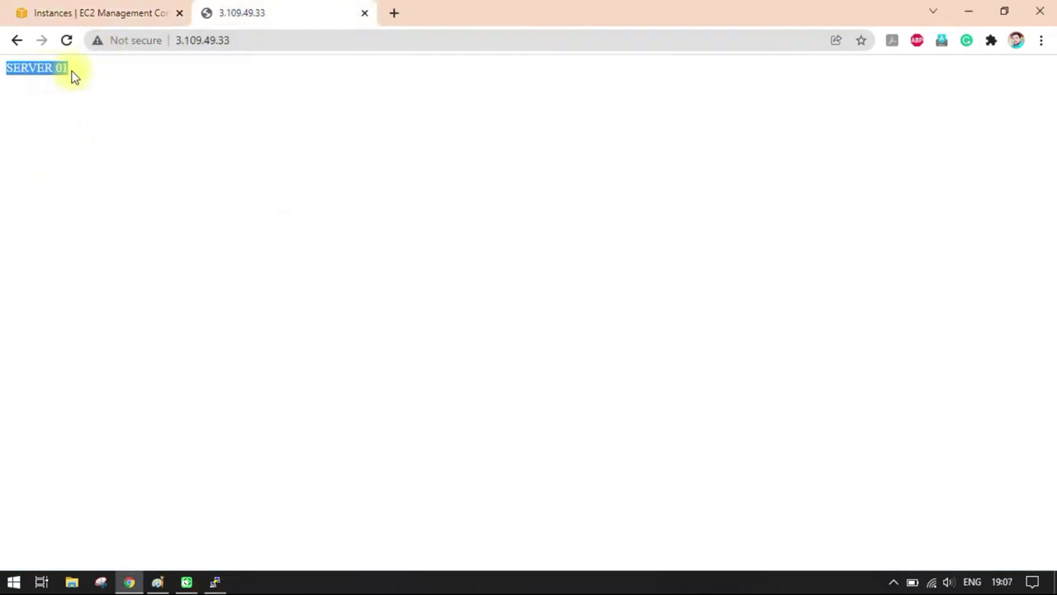
pyautogui.click(116, 91)
# Return to the EC2 console, switch to the PuTTY session and exit both the root shell and the SSH login
pyautogui.click(104, 17)
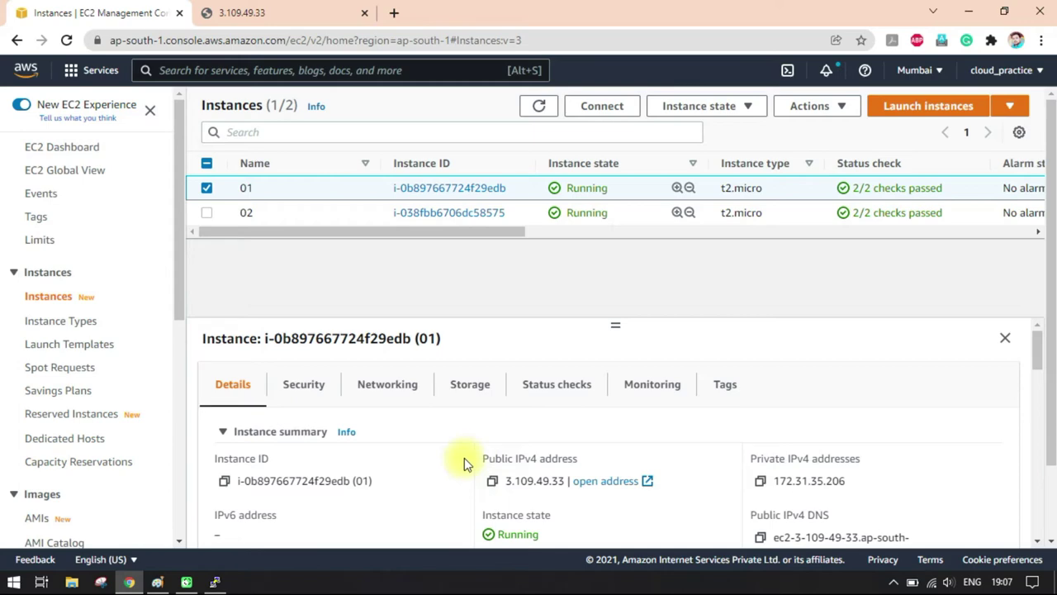
pyautogui.click(215, 581)
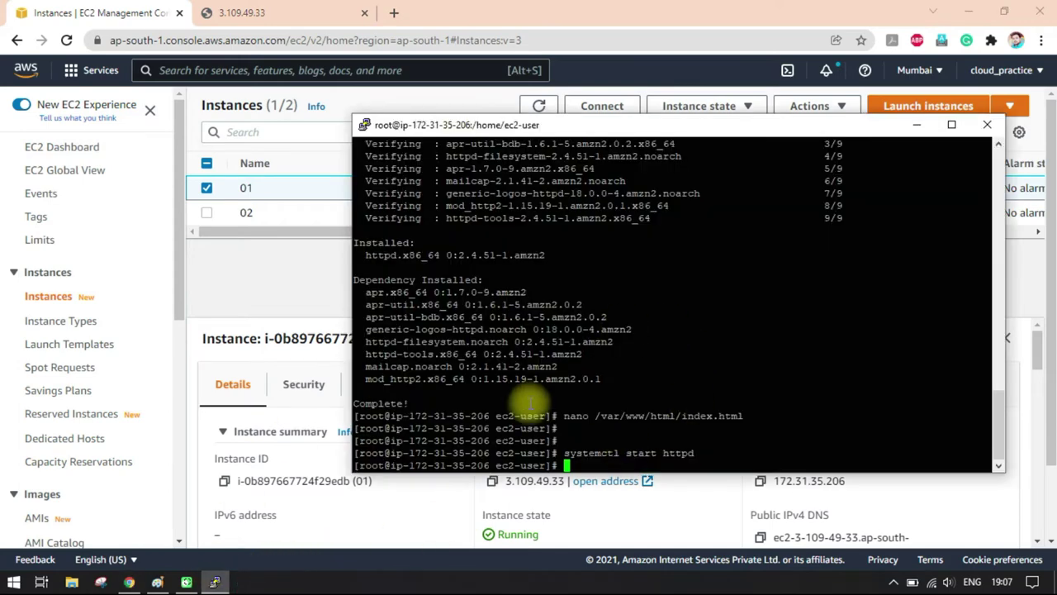
pyautogui.moveTo(565, 129); pyautogui.dragTo(535, 126)
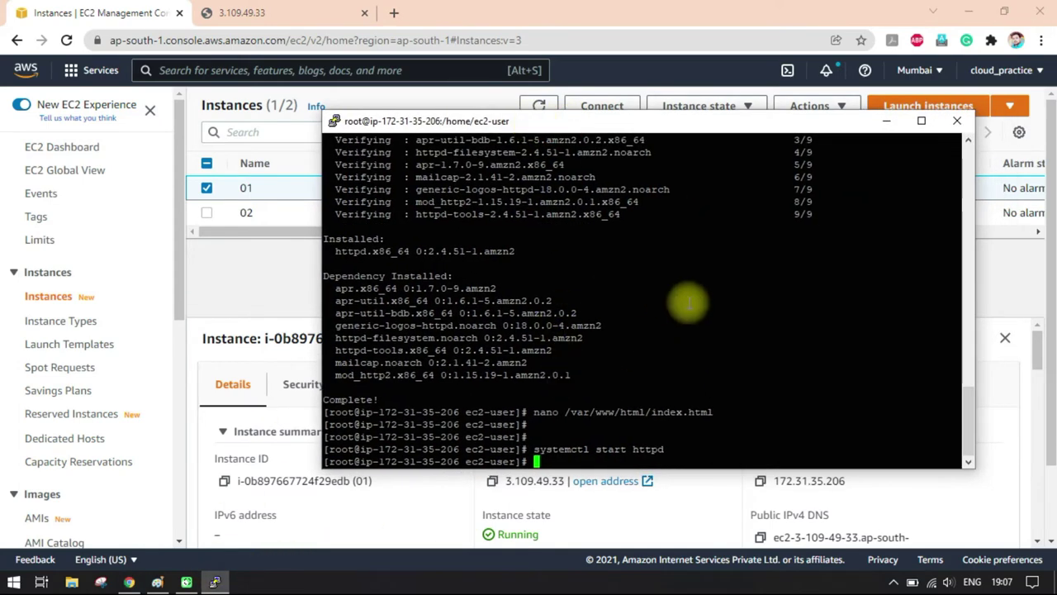
pyautogui.moveTo(613, 130); pyautogui.dragTo(558, 126)
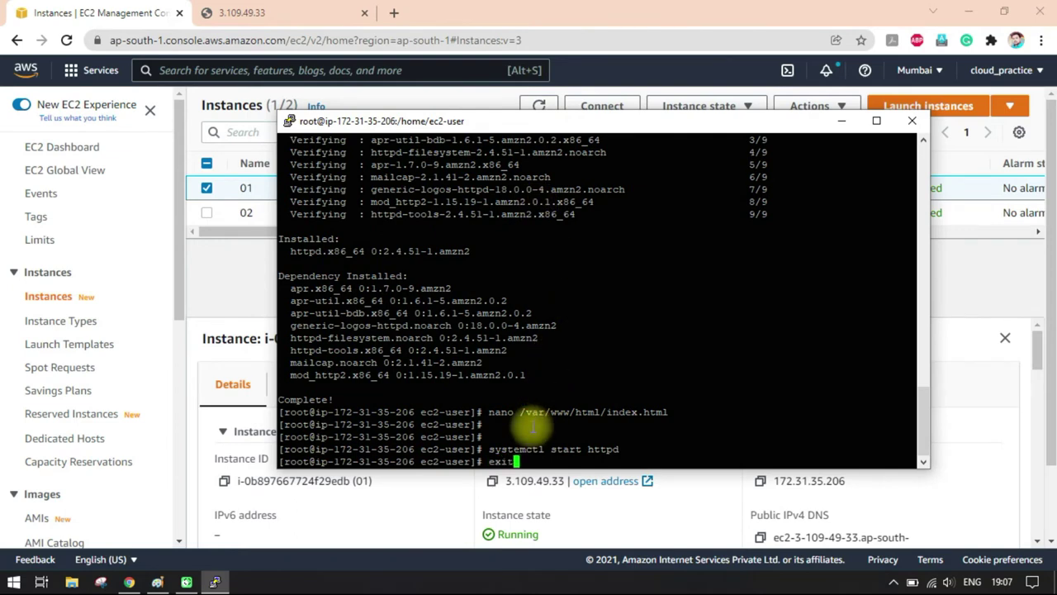
pyautogui.press('Return')
pyautogui.write('exit')
pyautogui.press('Return')
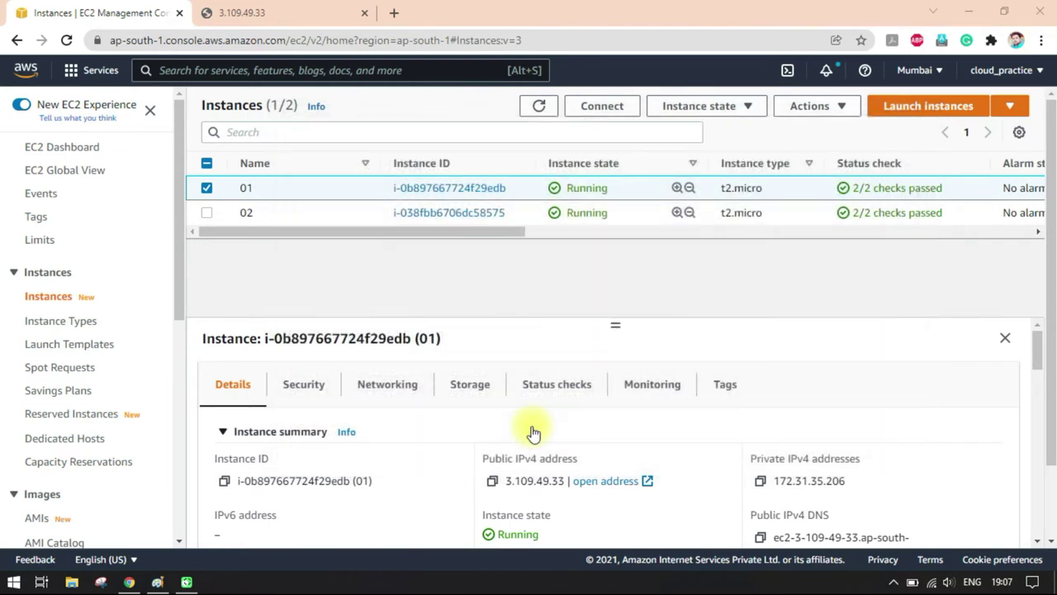
# Select instance 02 in place of 01, check the page text at 3.109.49.33 and return to the EC2 instance list
pyautogui.click(207, 187)
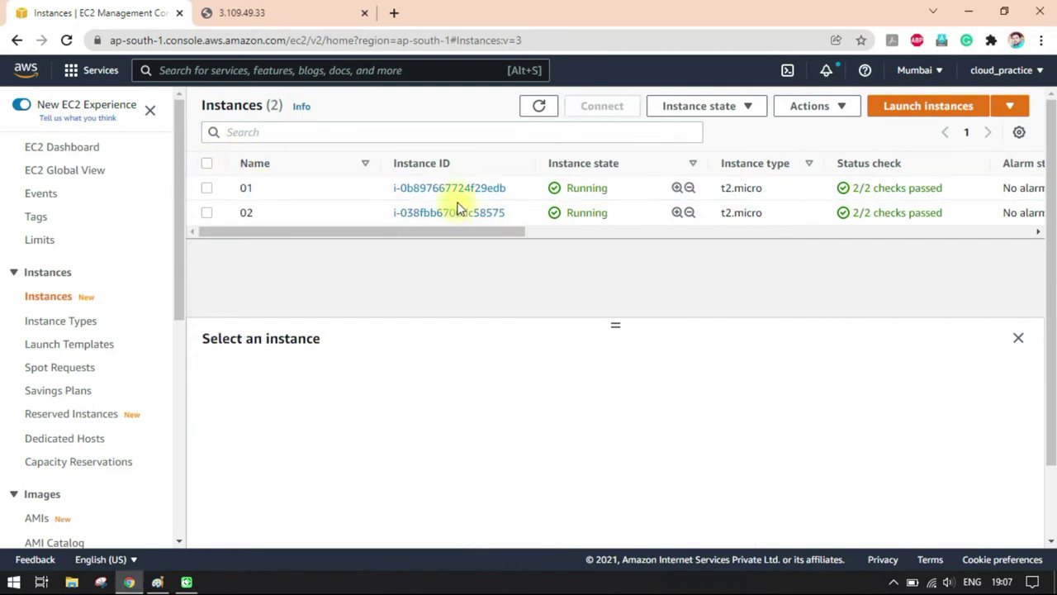
pyautogui.click(312, 214)
pyautogui.click(242, 12)
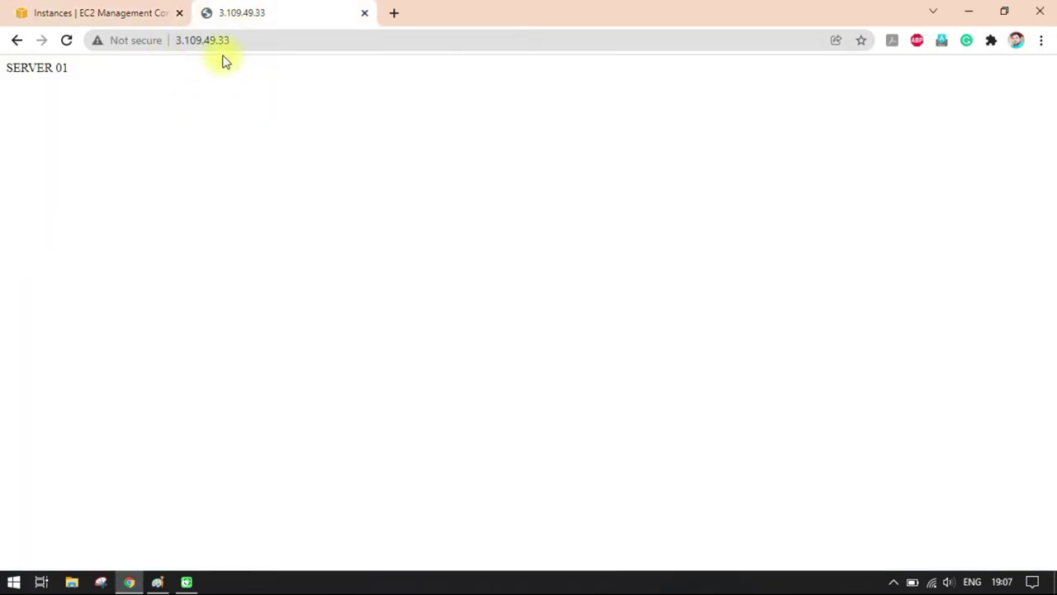
pyautogui.click(72, 43)
pyautogui.moveTo(38, 68); pyautogui.dragTo(75, 71)
pyautogui.click(97, 9)
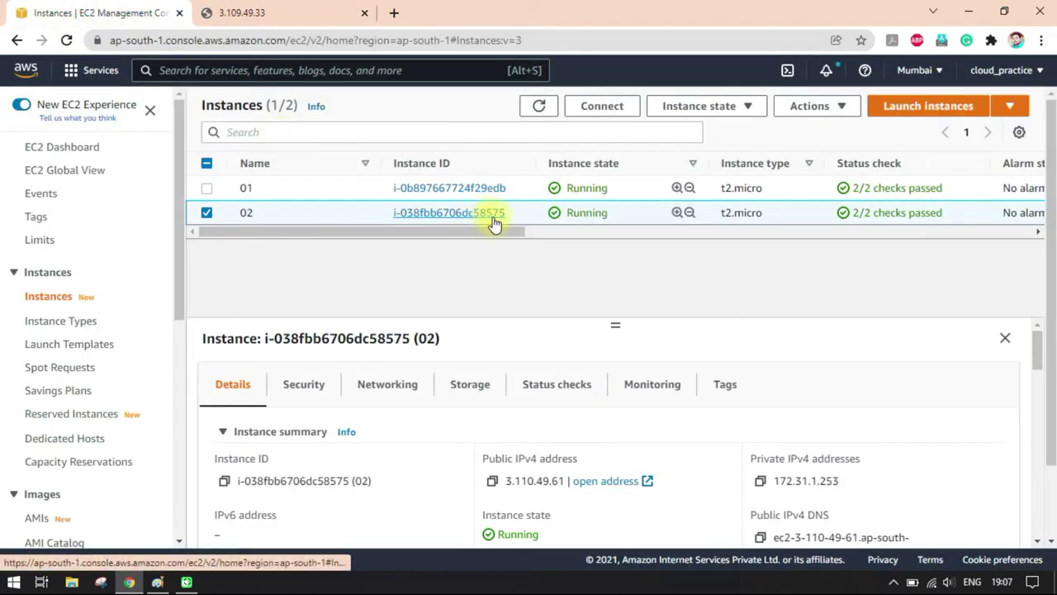
pyautogui.click(318, 10)
pyautogui.click(61, 68)
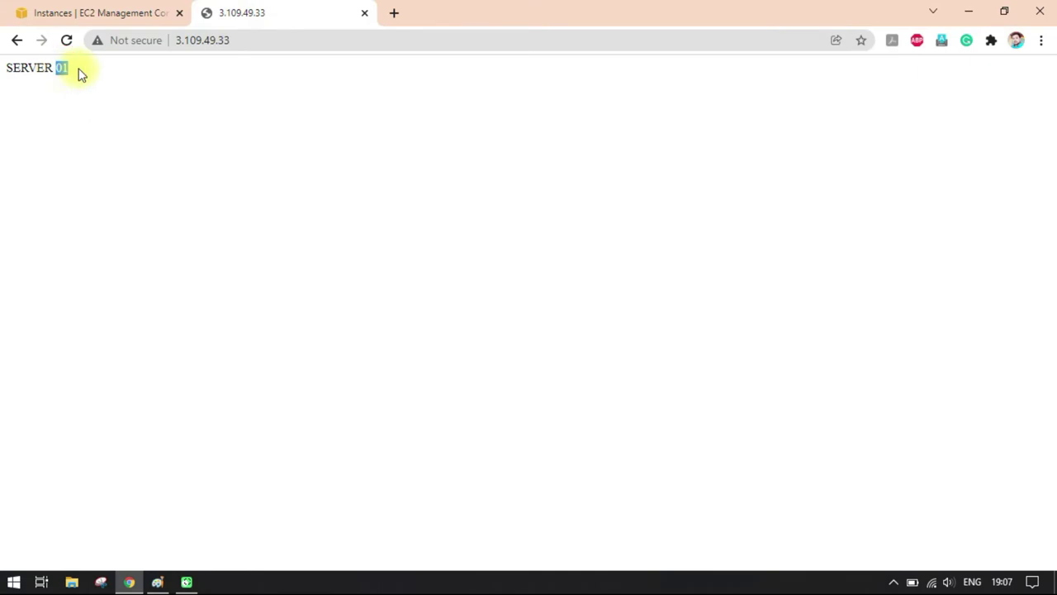
pyautogui.click(97, 9)
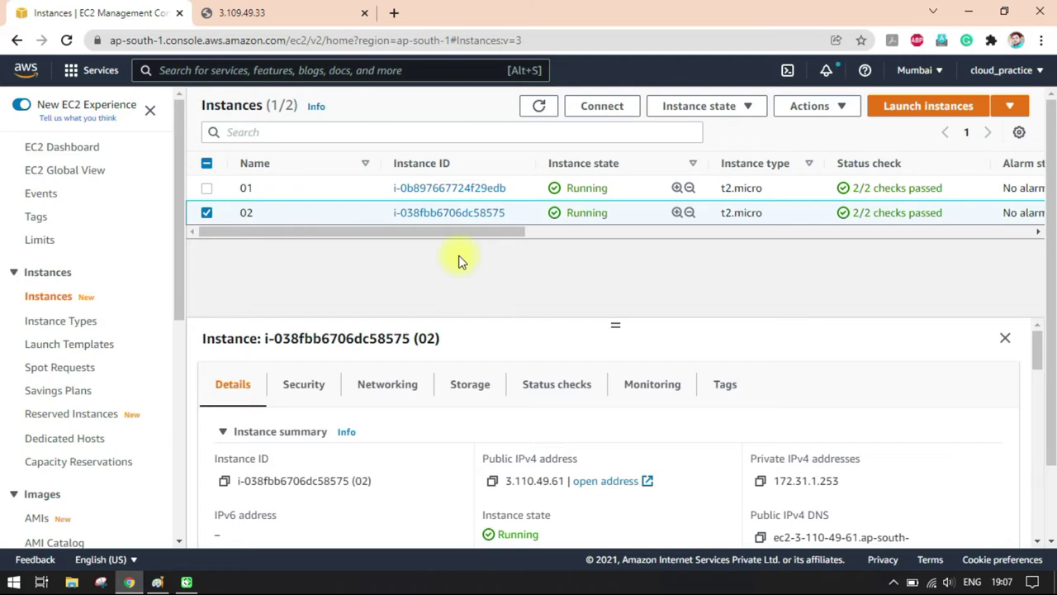
# Switch to Paint and draw a red arrow pointing at the NLB box and red tick marks inside the SERVER-01 and SERVER-02 boxes
pyautogui.click(157, 582)
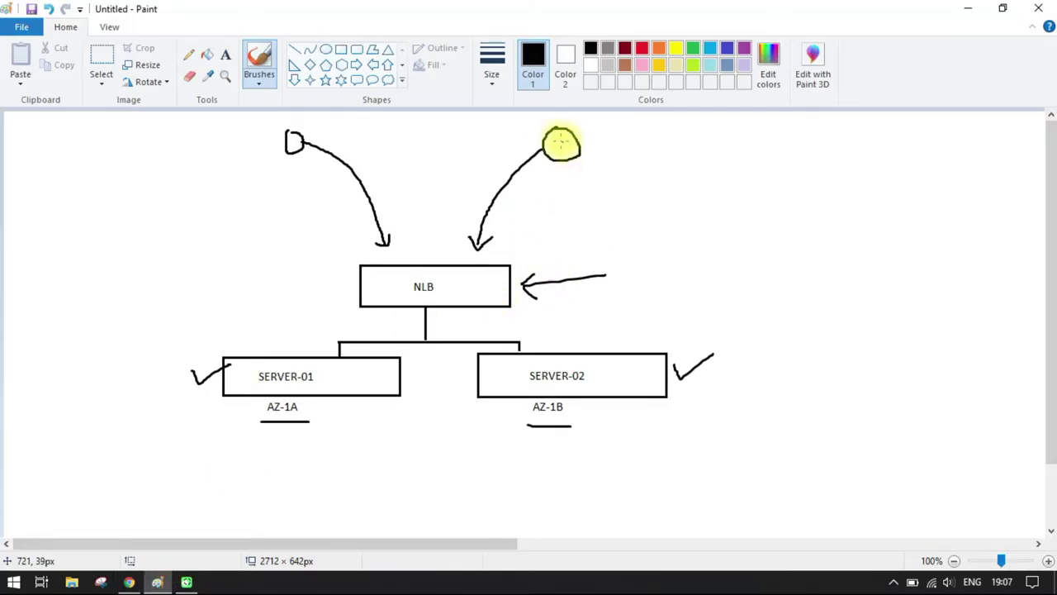
pyautogui.click(642, 49)
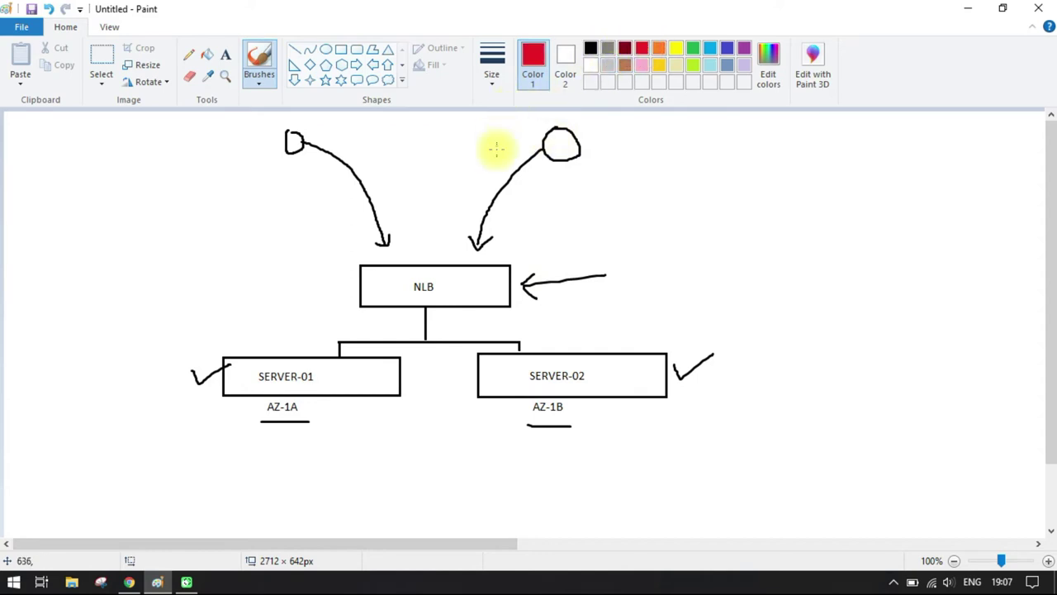
pyautogui.moveTo(498, 139)
pyautogui.mouseDown()
pyautogui.moveTo(449, 201)
pyautogui.moveTo(435, 237)
pyautogui.moveTo(445, 231)
pyautogui.mouseUp()
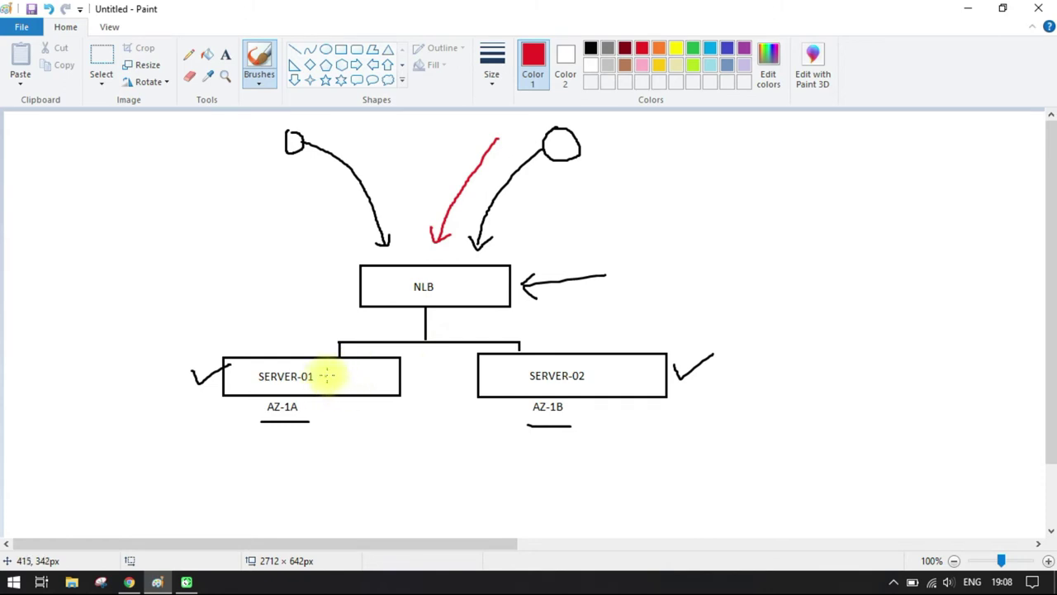
pyautogui.moveTo(328, 378); pyautogui.dragTo(364, 371)
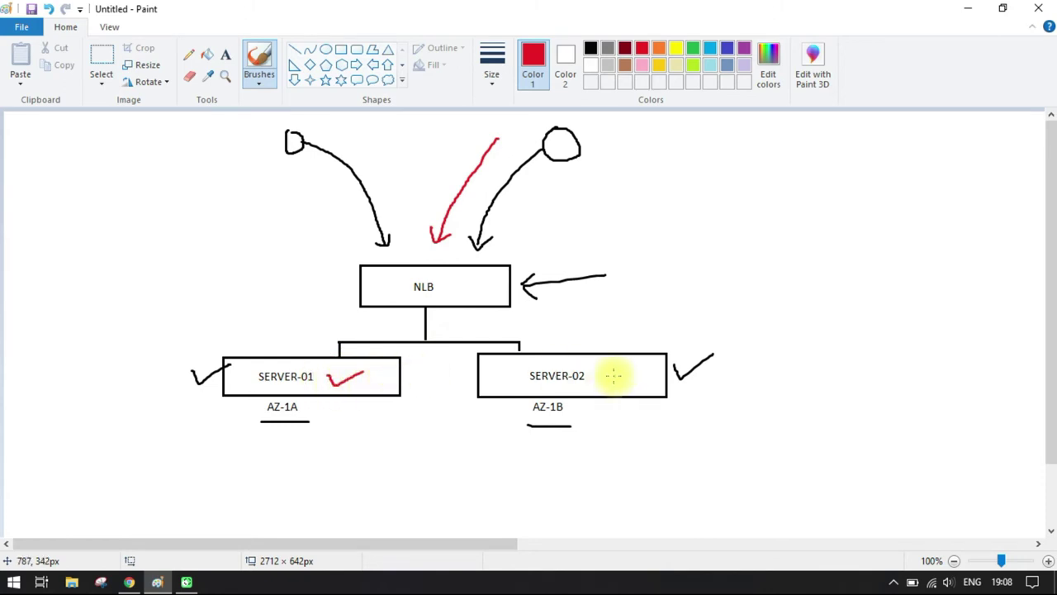
pyautogui.moveTo(612, 376); pyautogui.dragTo(641, 369)
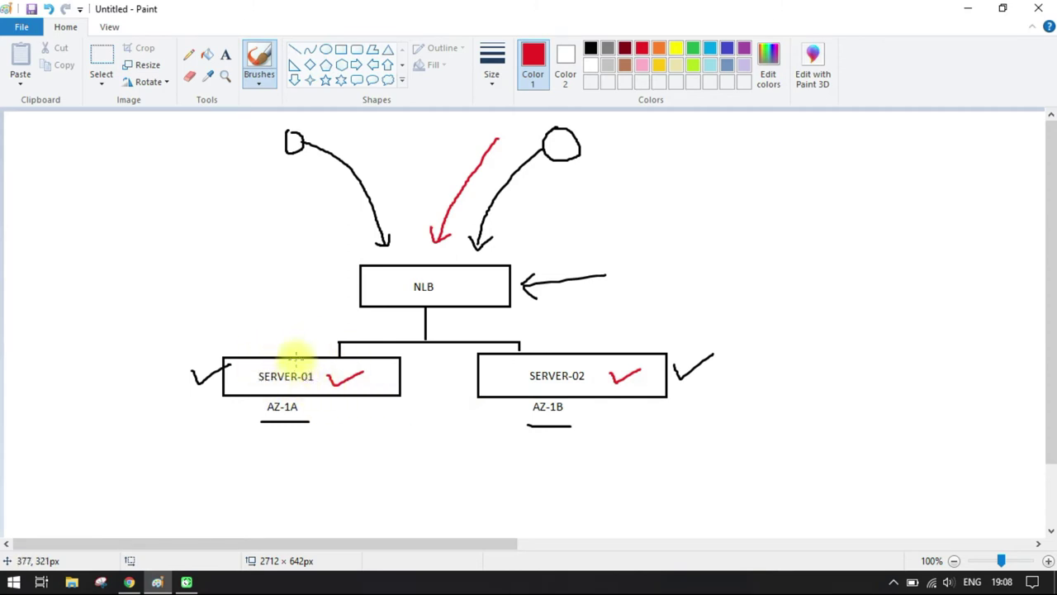
# Switch to Chrome, check the text of the 3.109.49.33 page against the EC2 instance list and return to the list
pyautogui.click(128, 582)
pyautogui.click(242, 12)
pyautogui.moveTo(24, 67); pyautogui.dragTo(94, 78)
pyautogui.click(187, 109)
pyautogui.click(115, 13)
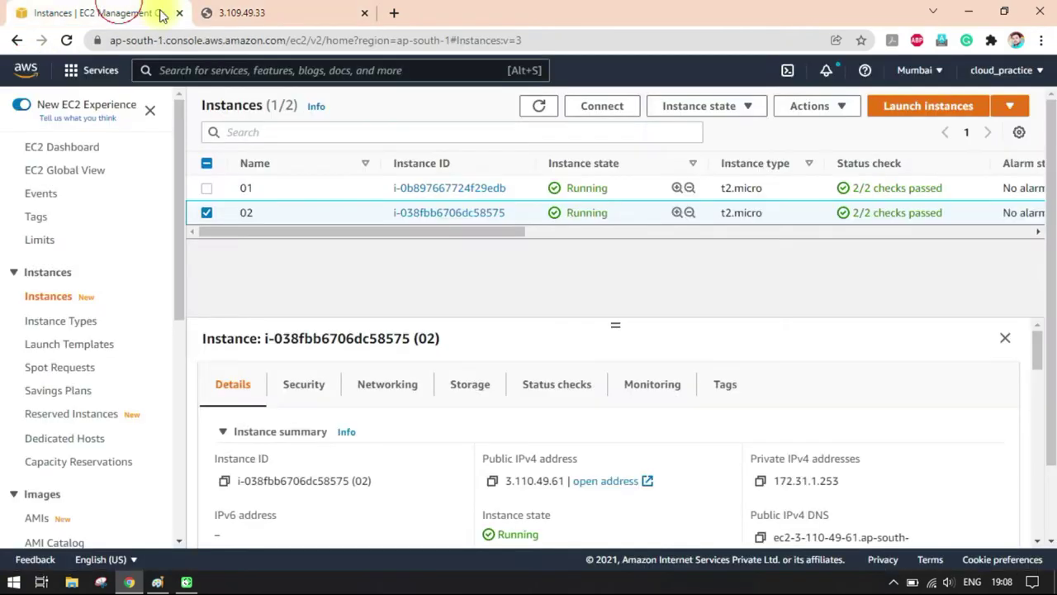
pyautogui.click(256, 12)
pyautogui.moveTo(24, 66); pyautogui.dragTo(97, 78)
pyautogui.click(104, 81)
pyautogui.click(128, 7)
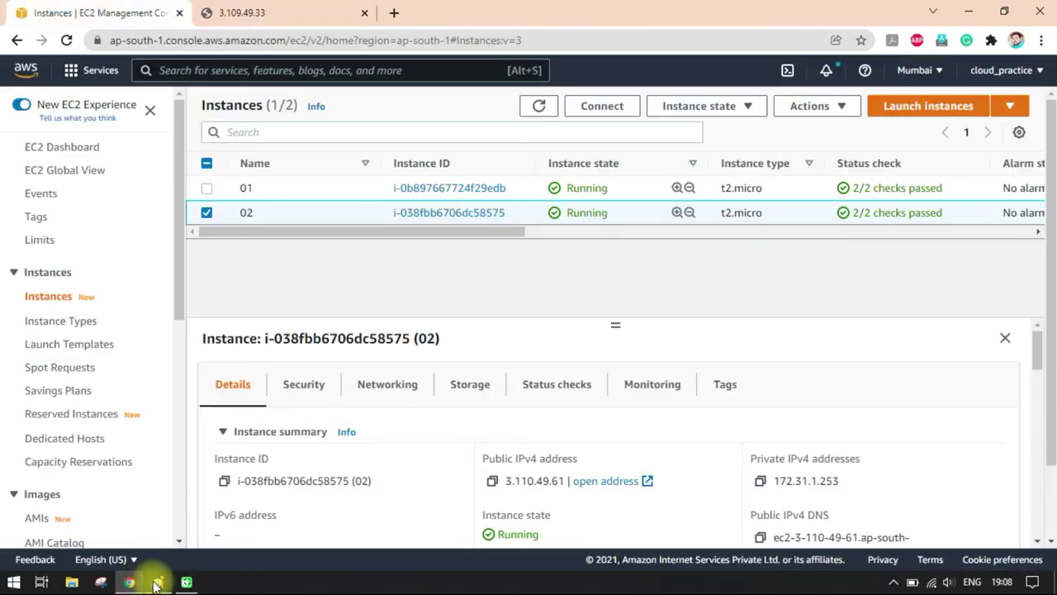
# Review the Paint diagram, then switch to Chrome and check the text served at 3.110.49.61
pyautogui.click(156, 581)
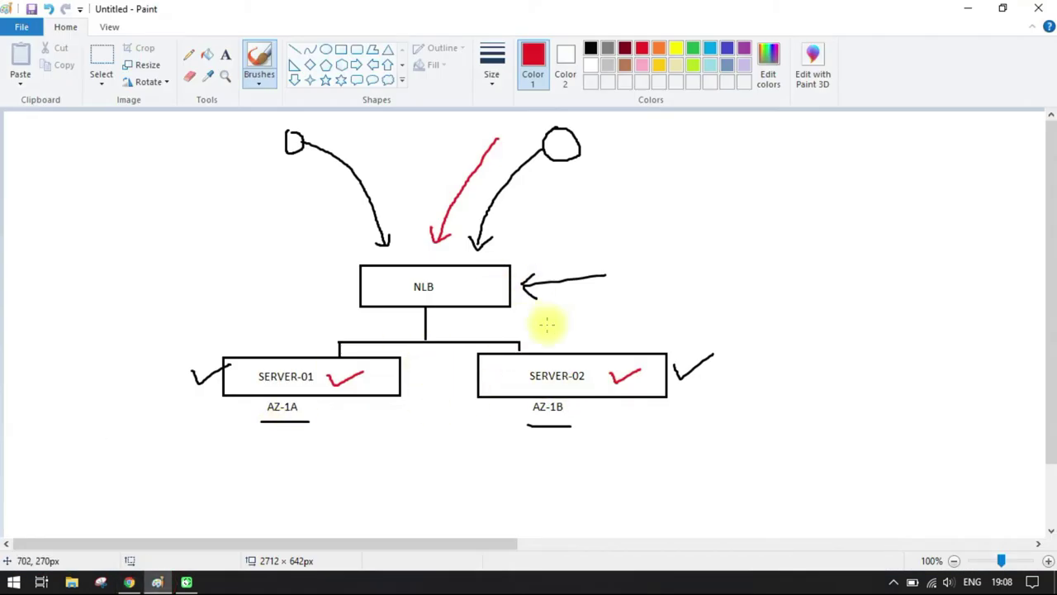
pyautogui.click(130, 582)
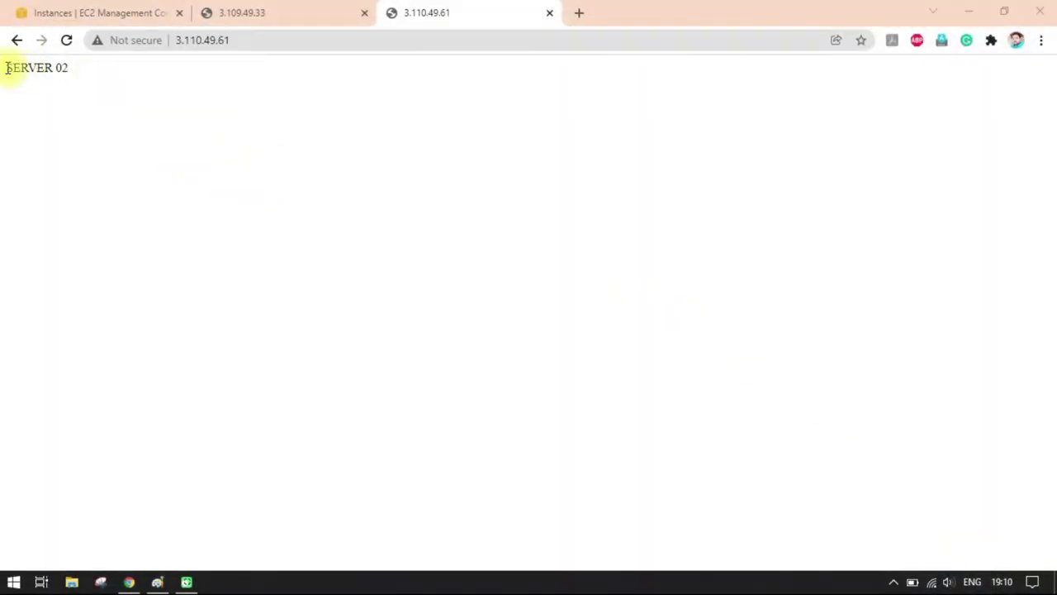
pyautogui.moveTo(12, 66); pyautogui.dragTo(71, 72)
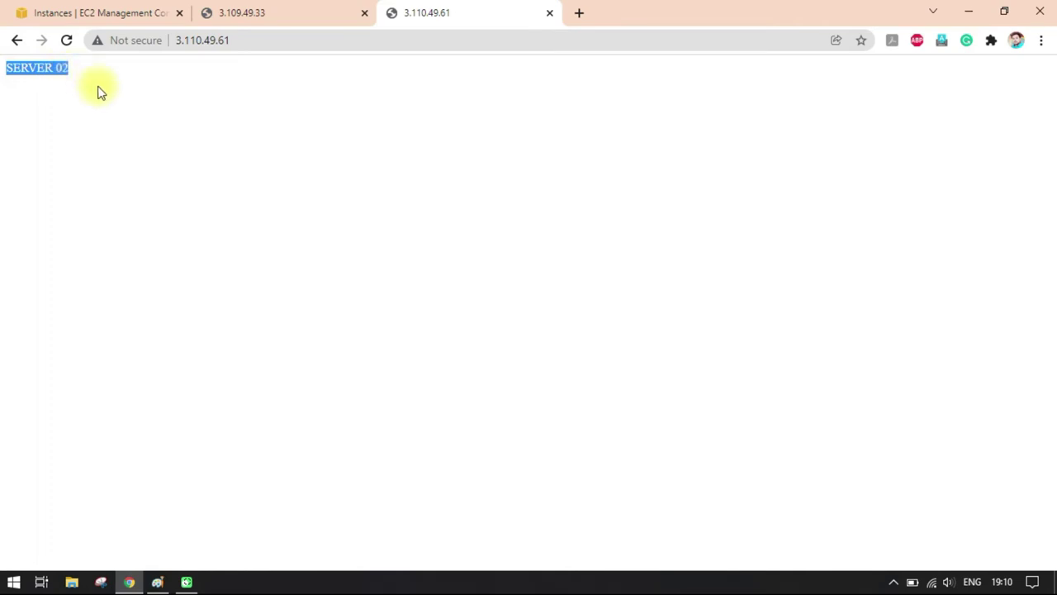
pyautogui.click(97, 91)
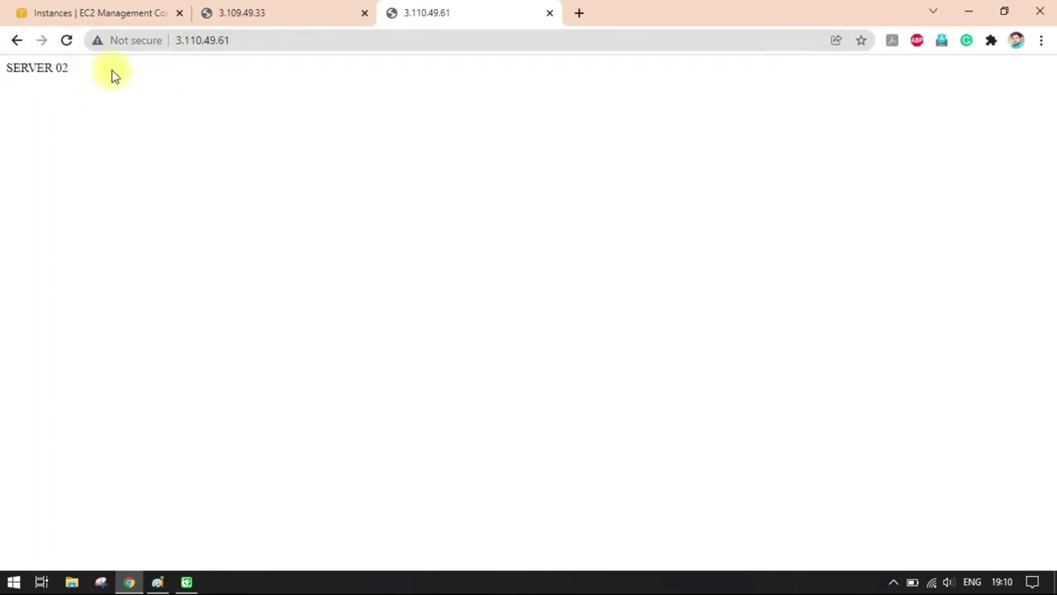
pyautogui.moveTo(27, 69); pyautogui.dragTo(111, 83)
pyautogui.click(323, 156)
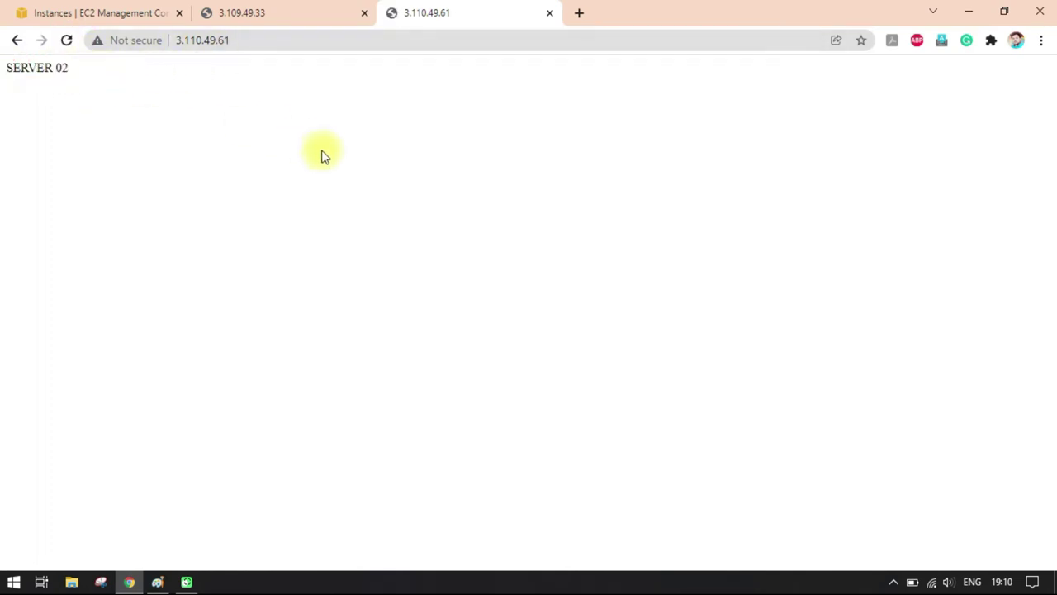
# Compare the text served at 3.109.49.33 with the text served at 3.110.49.61
pyautogui.click(279, 13)
pyautogui.moveTo(28, 68); pyautogui.dragTo(104, 73)
pyautogui.click(427, 12)
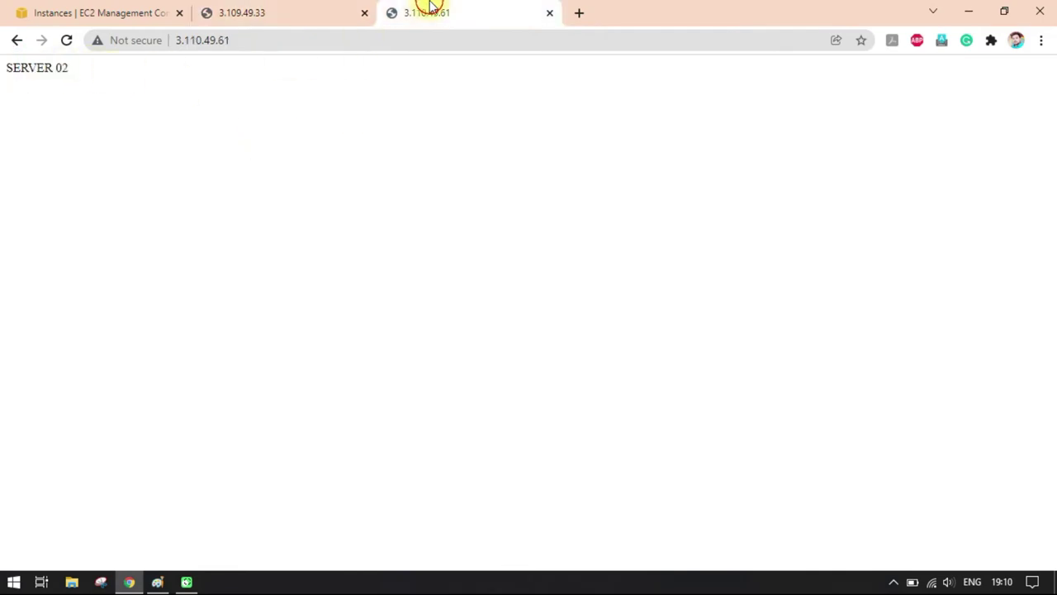
pyautogui.moveTo(14, 69); pyautogui.dragTo(138, 102)
pyautogui.click(267, 15)
pyautogui.click(229, 40)
# Return to the EC2 console and view the public IPv4 addresses of instances 01 and 02 in turn
pyautogui.click(99, 12)
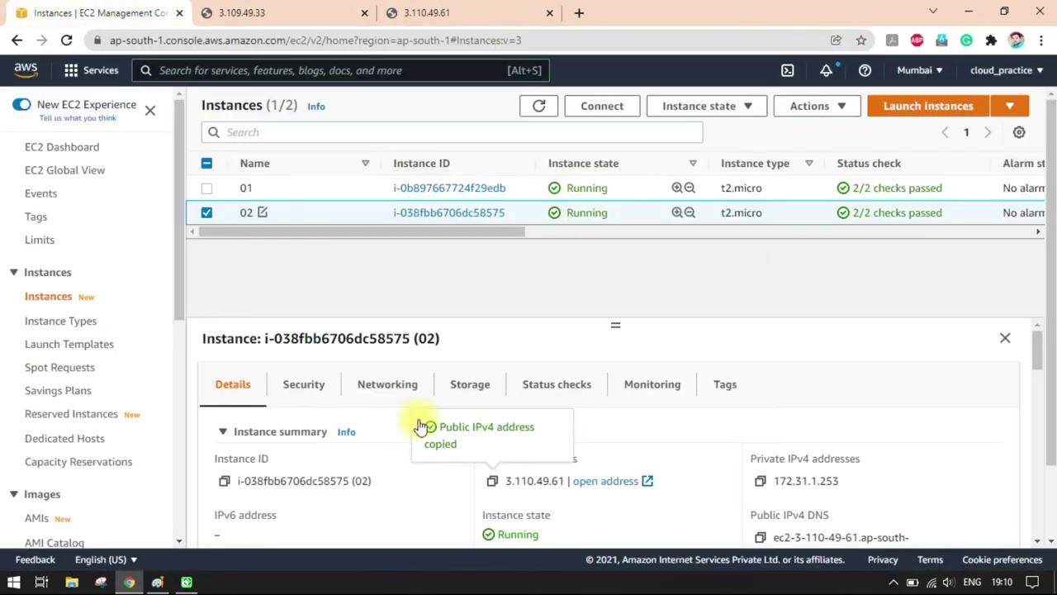
pyautogui.click(207, 211)
pyautogui.click(207, 188)
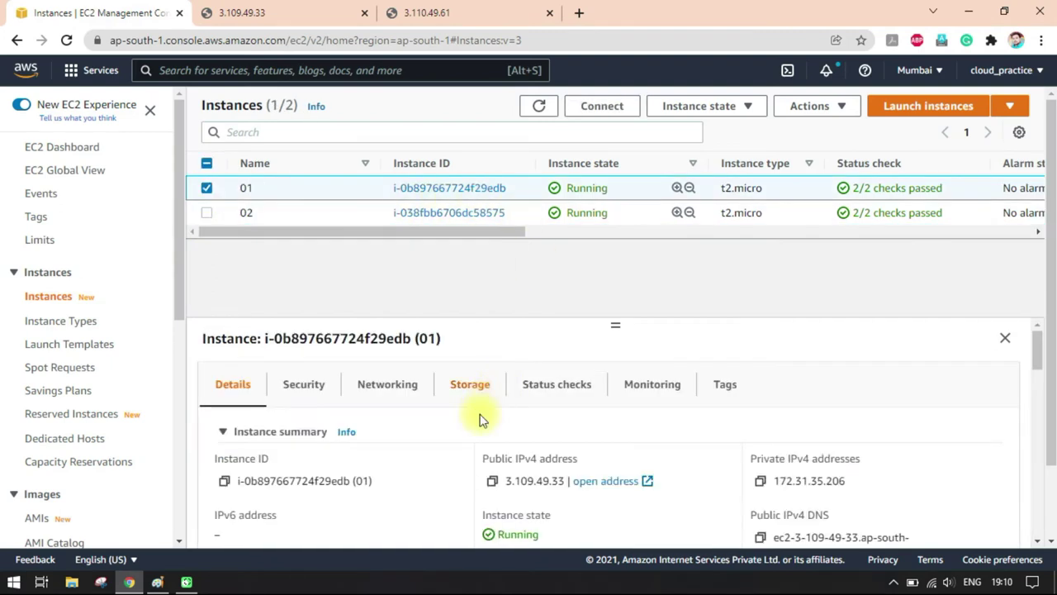
pyautogui.click(206, 188)
pyautogui.click(207, 212)
# Switch back and forth between the 3.109.49.33 and 3.110.49.61 pages to compare their addresses and content
pyautogui.click(281, 6)
pyautogui.click(404, 8)
pyautogui.click(283, 9)
pyautogui.click(504, 11)
pyautogui.click(328, 7)
pyautogui.click(451, 7)
pyautogui.click(331, 6)
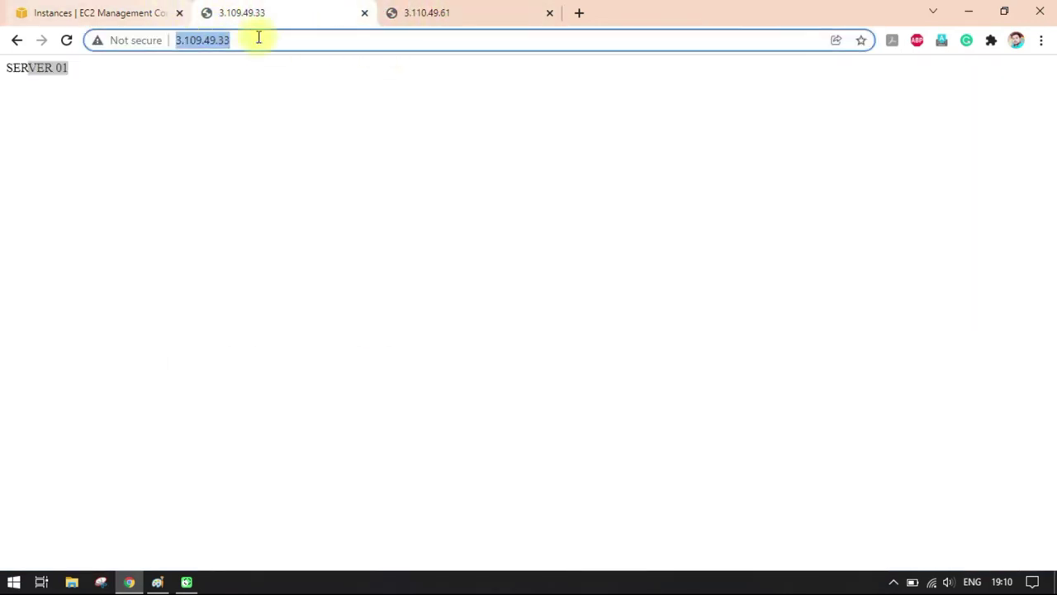
pyautogui.click(425, 15)
pyautogui.click(284, 7)
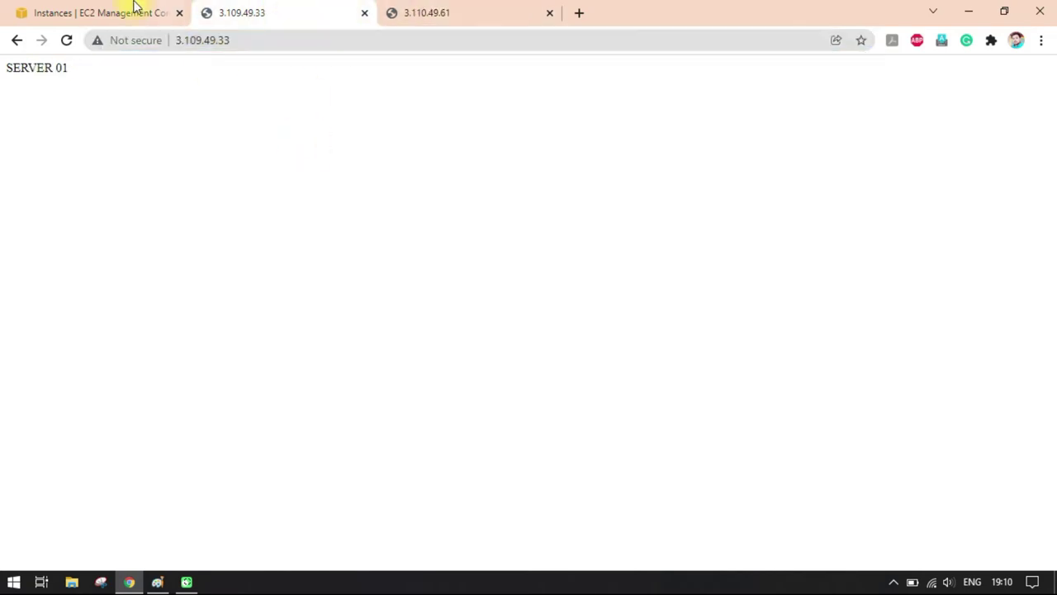
# Return to the EC2 console, deselect instance 02, and start creating a target group from the Target Groups page
pyautogui.click(135, 8)
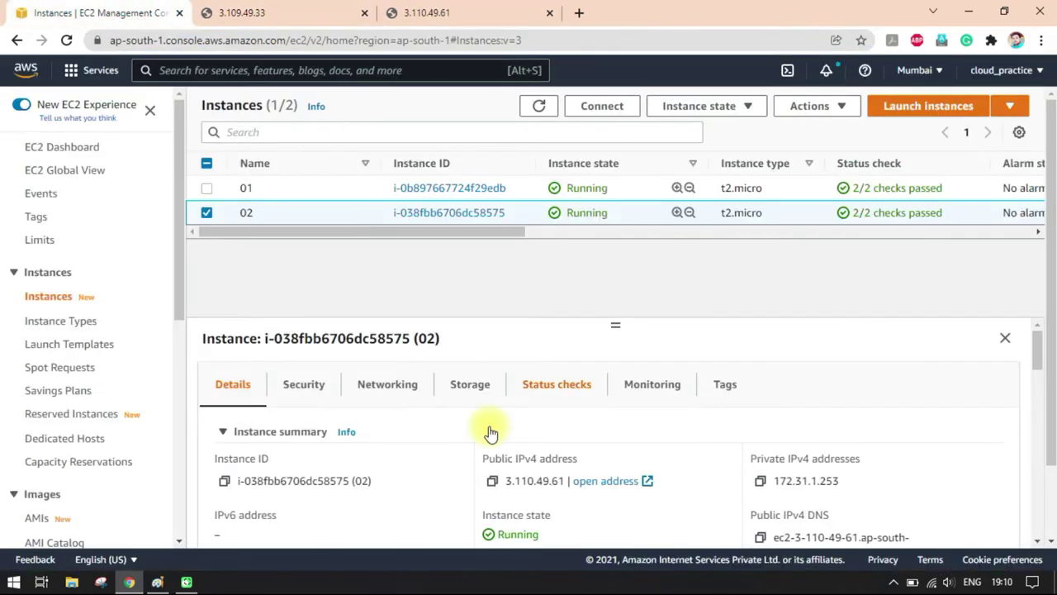
pyautogui.click(206, 213)
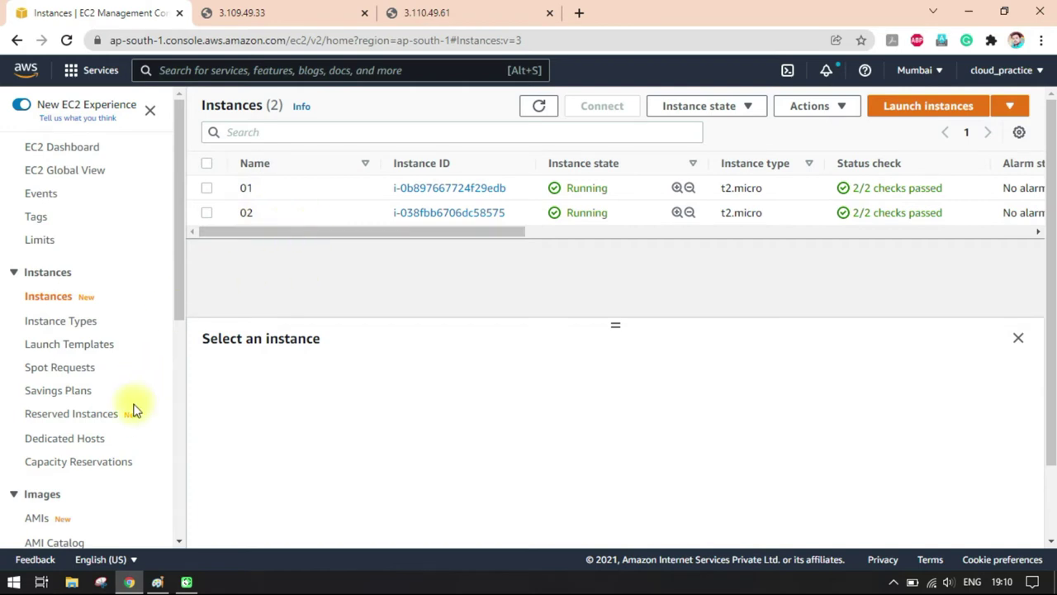
pyautogui.scroll(-3, 135, 407)
pyautogui.scroll(-3, 135, 408)
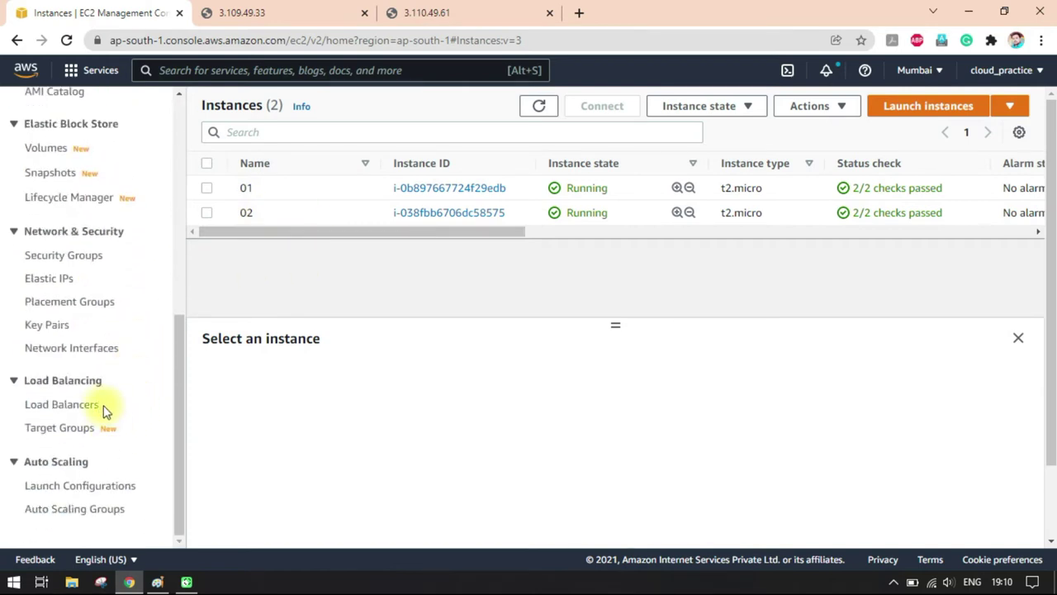
pyautogui.scroll(4, 124, 347)
pyautogui.scroll(-4, 113, 339)
pyautogui.click(60, 428)
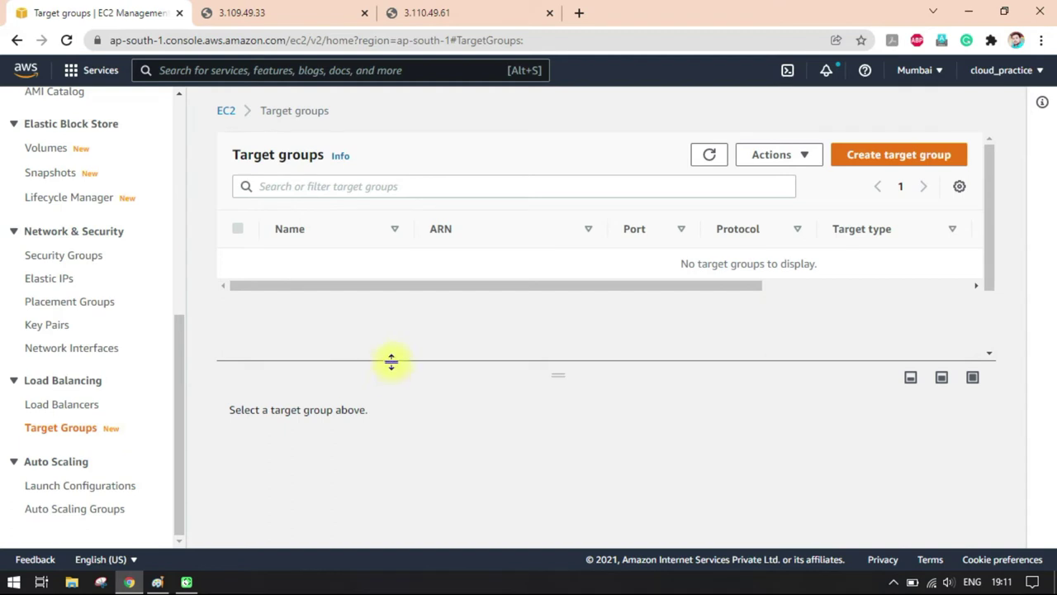
pyautogui.moveTo(473, 285); pyautogui.dragTo(389, 373)
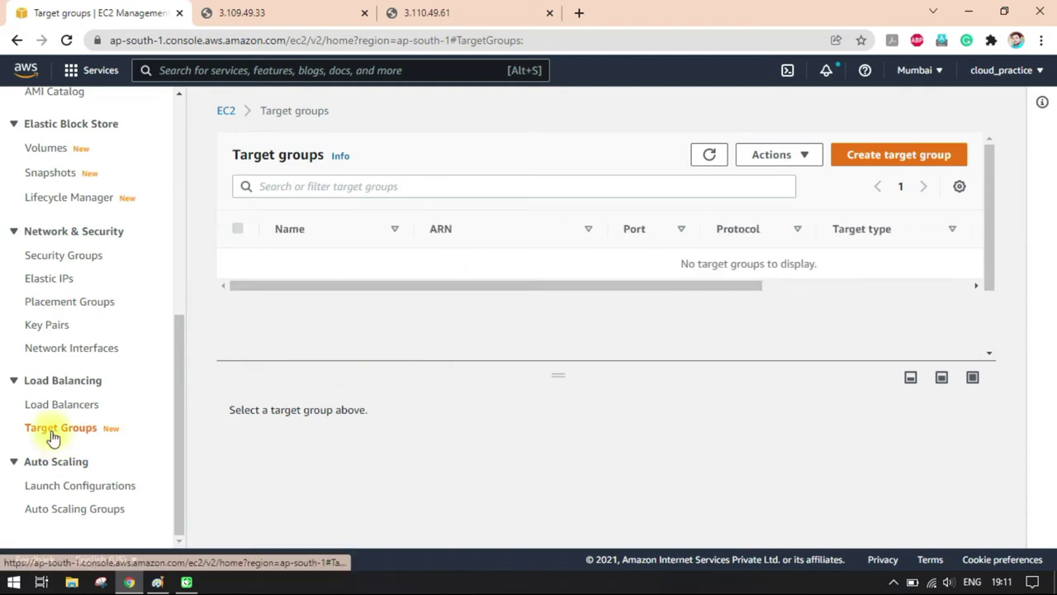
pyautogui.click(889, 162)
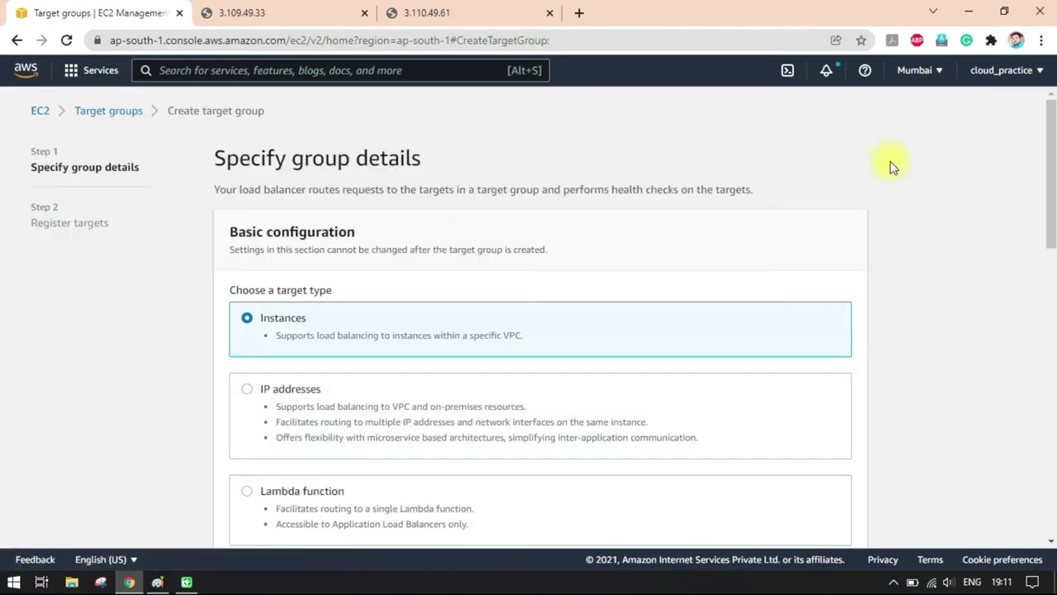
# Examine the available target types for the new target group, from Instances to Application Load Balancer
pyautogui.scroll(-2, 310, 326)
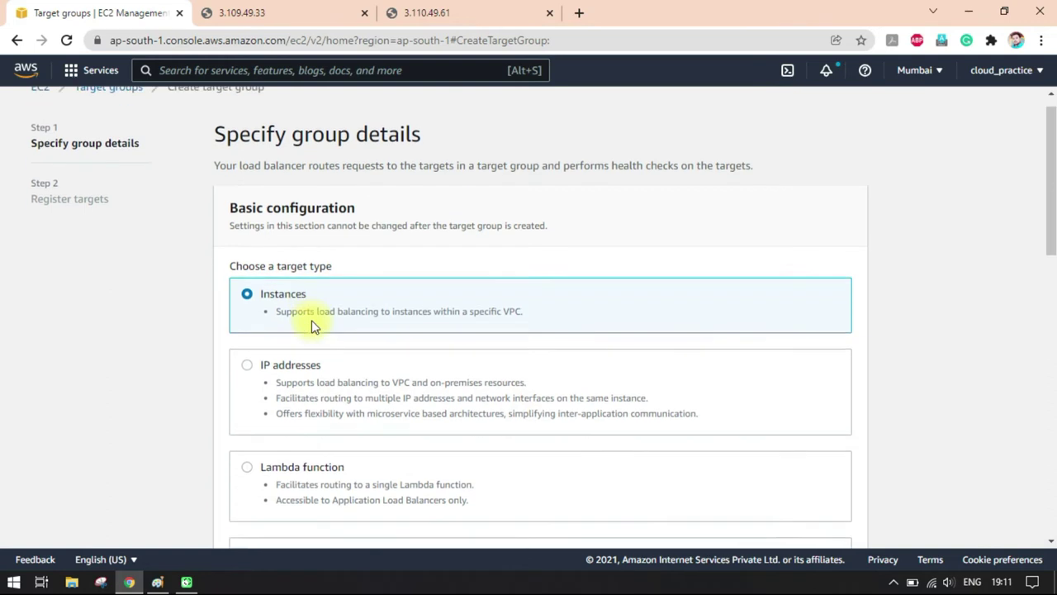
pyautogui.scroll(1, 335, 282)
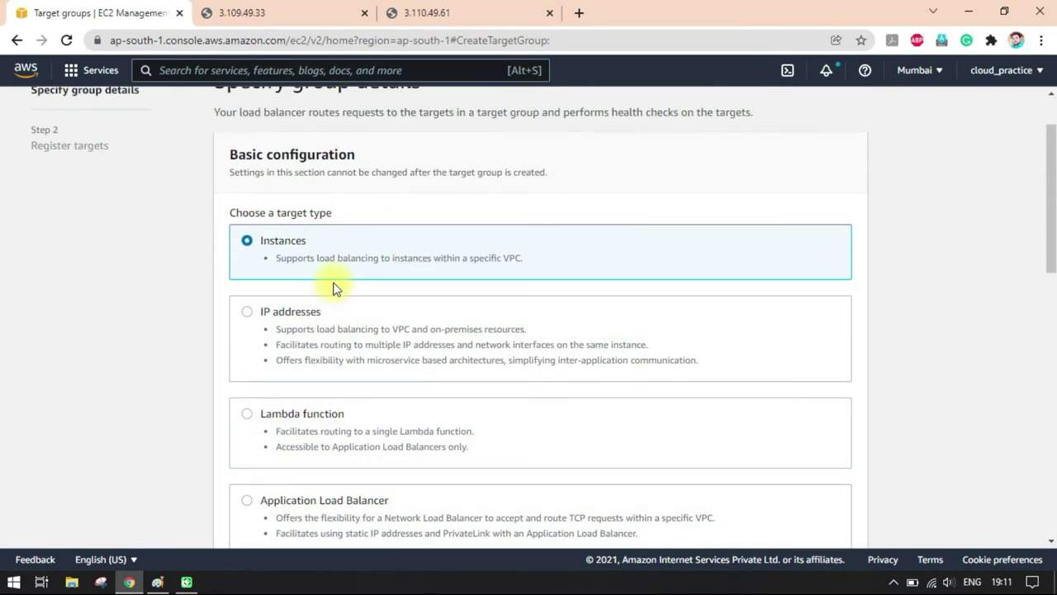
pyautogui.moveTo(271, 239); pyautogui.dragTo(359, 269)
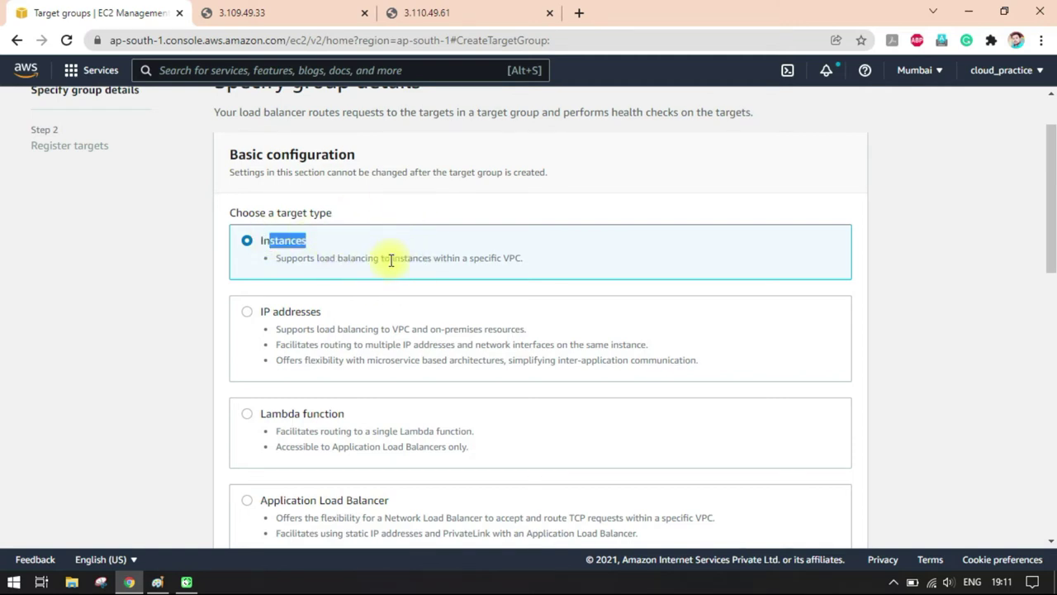
pyautogui.scroll(-1, 314, 273)
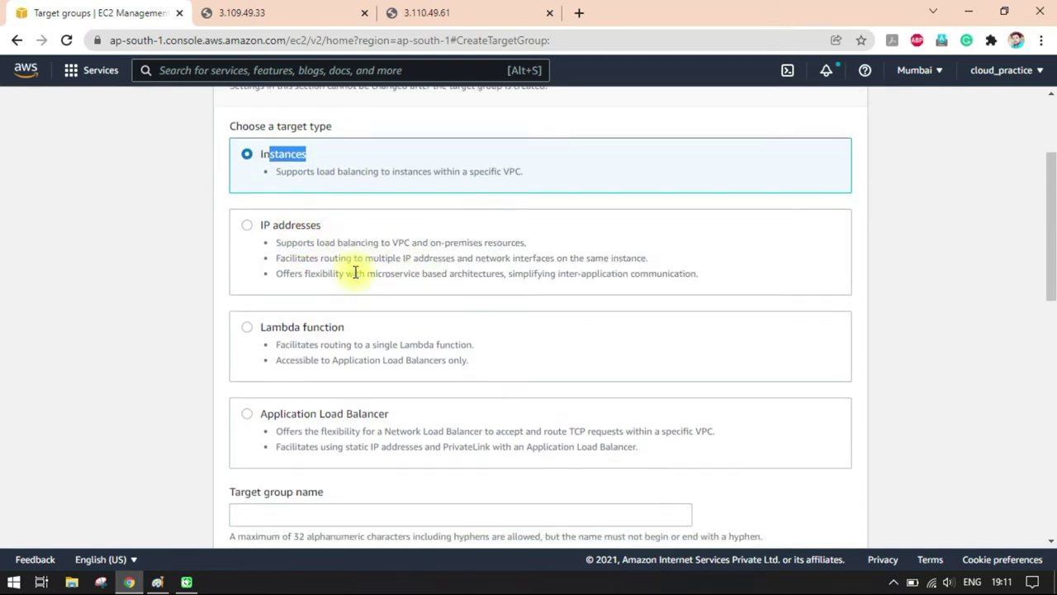
pyautogui.scroll(-1, 356, 272)
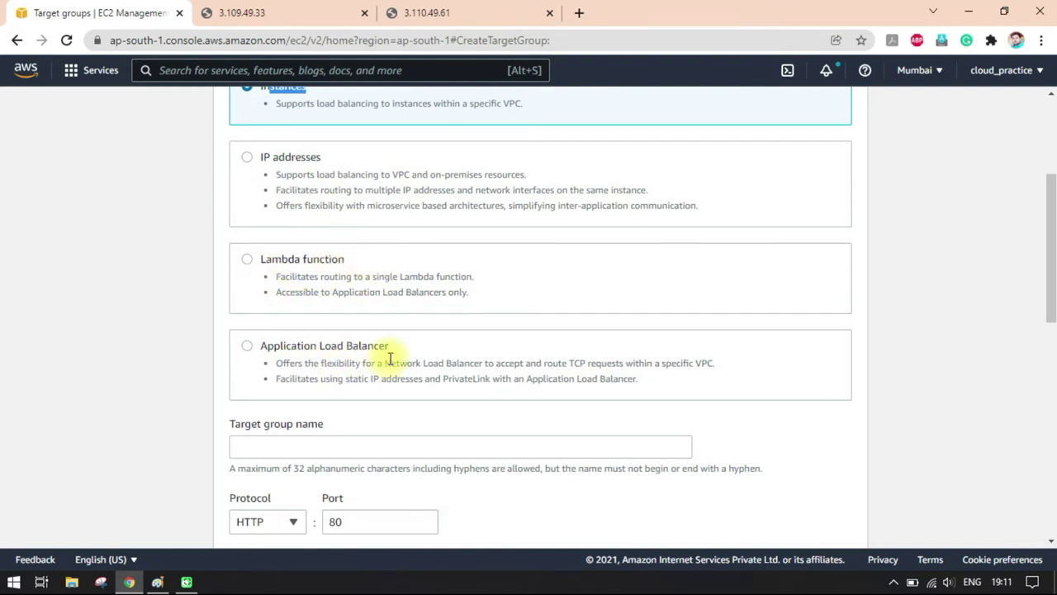
pyautogui.scroll(1, 390, 357)
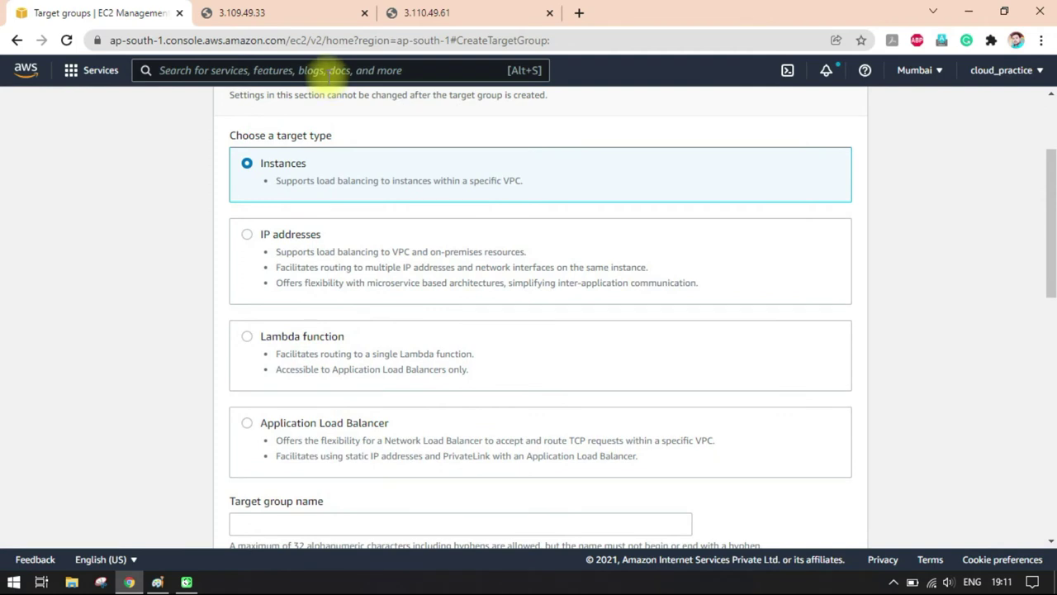
pyautogui.moveTo(259, 164); pyautogui.dragTo(335, 168)
pyautogui.click(335, 168)
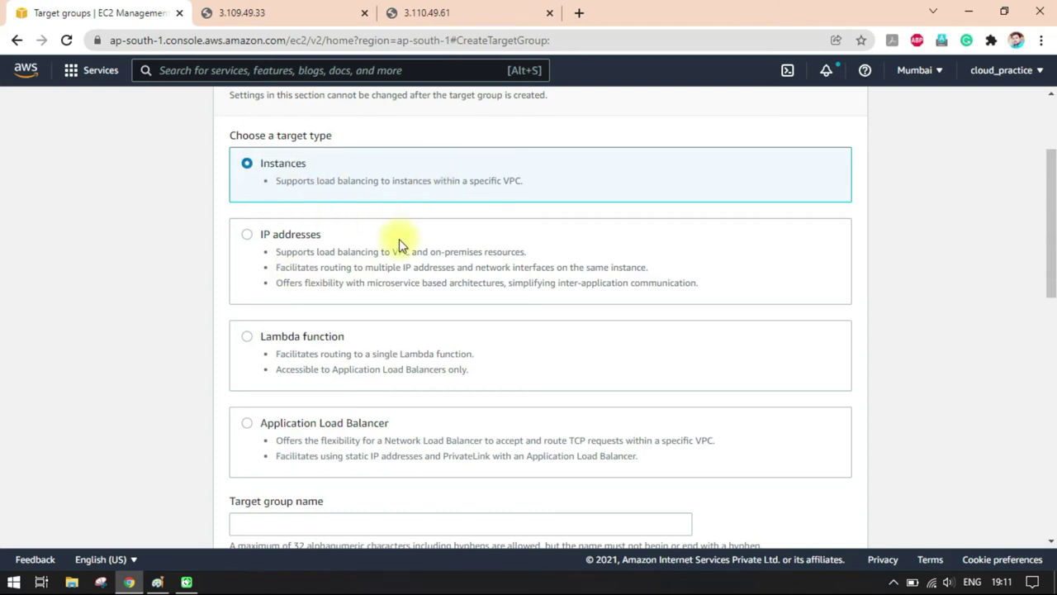
# Name the new instance target group TG01 and set its protocol to TCP
pyautogui.scroll(2, 399, 239)
pyautogui.scroll(-2, 347, 313)
pyautogui.scroll(-4, 381, 236)
pyautogui.click(314, 216)
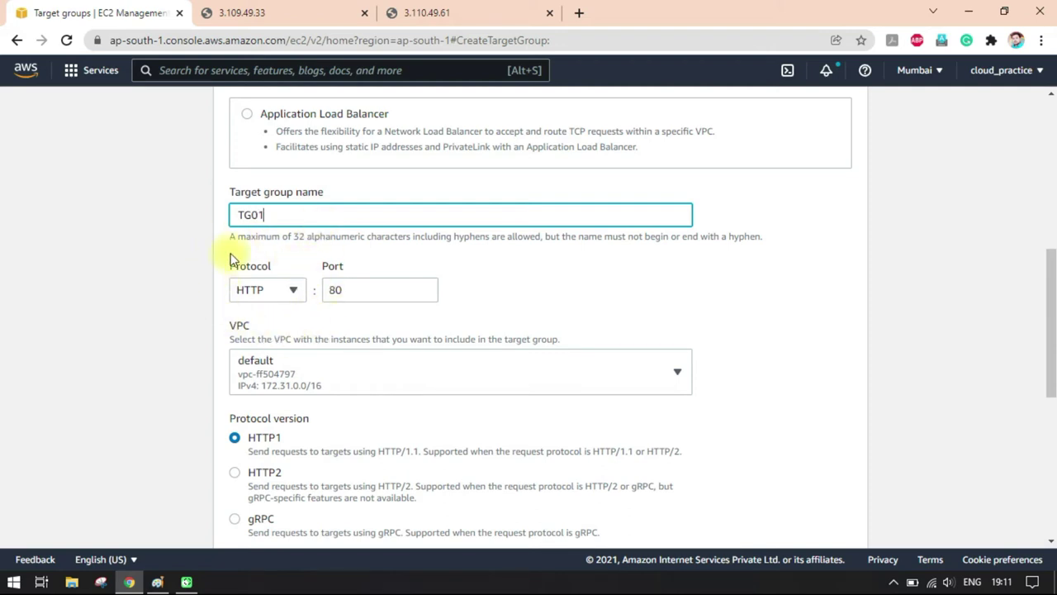
pyautogui.scroll(-1, 343, 337)
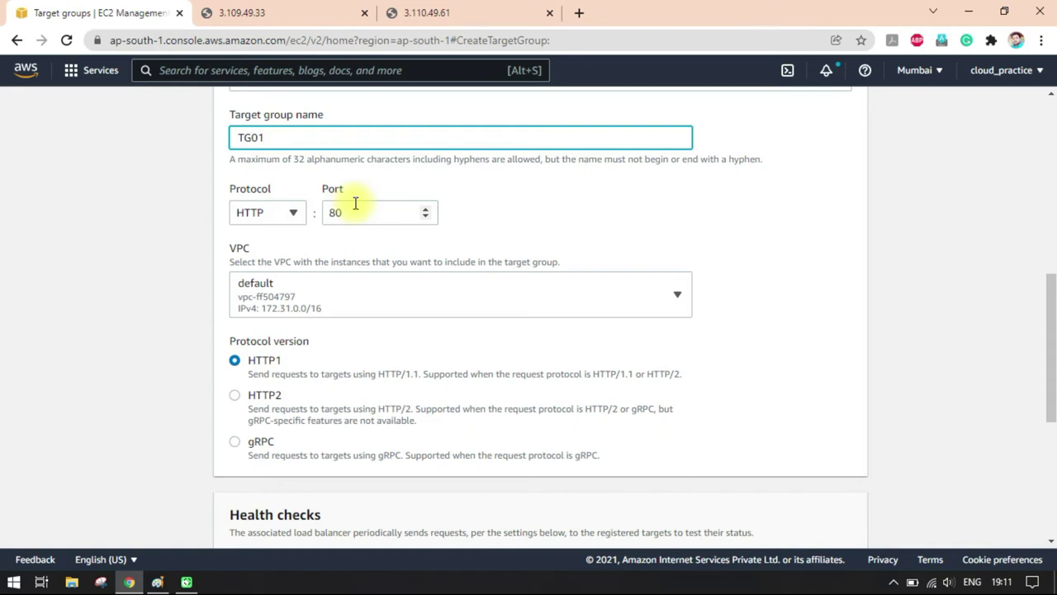
pyautogui.click(293, 215)
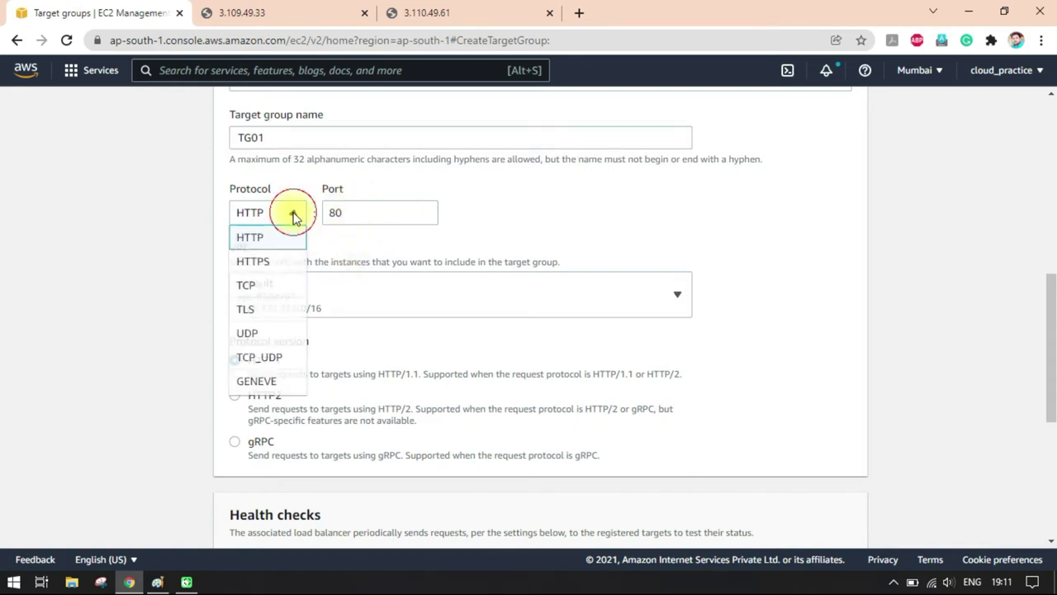
pyautogui.click(269, 285)
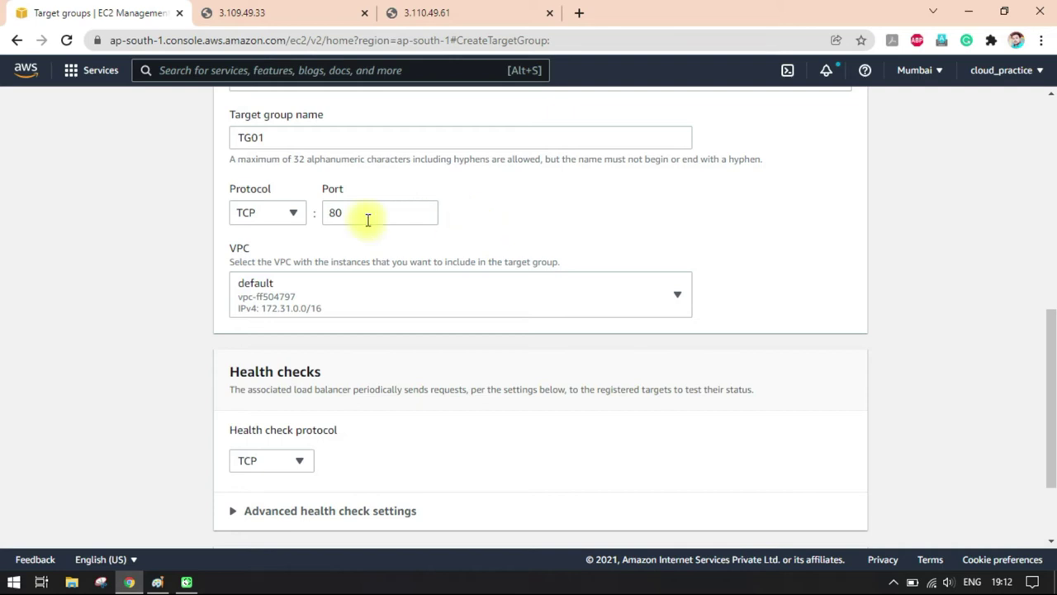
pyautogui.click(290, 215)
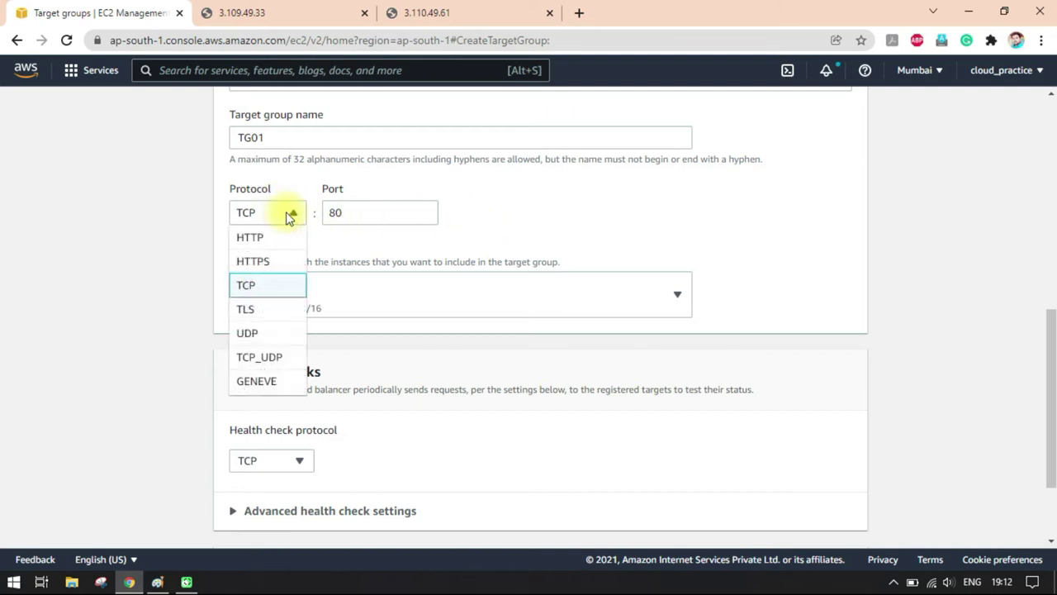
pyautogui.click(286, 215)
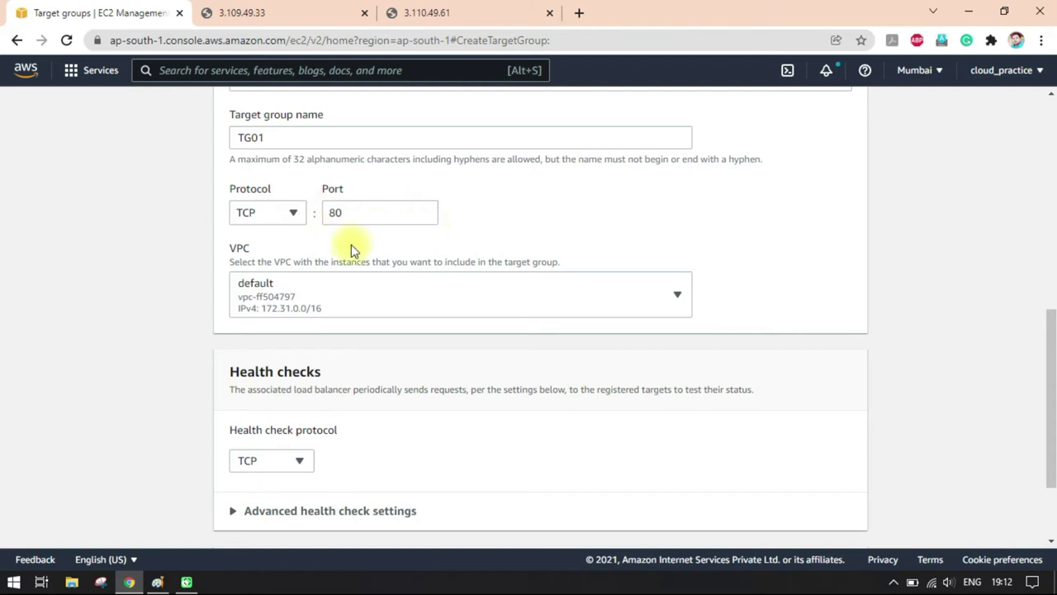
pyautogui.scroll(2, 315, 241)
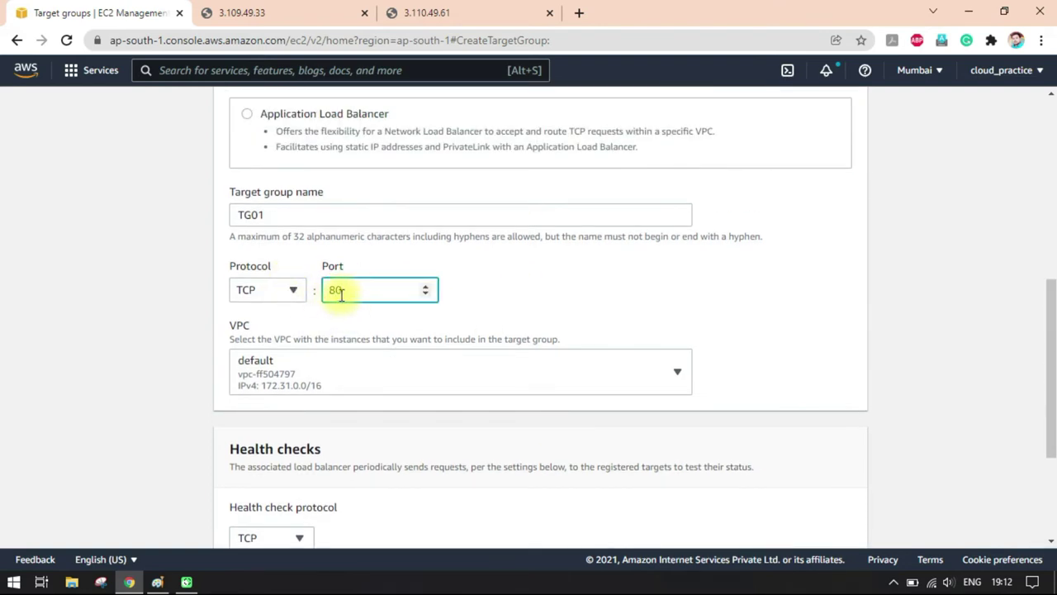
pyautogui.click(483, 304)
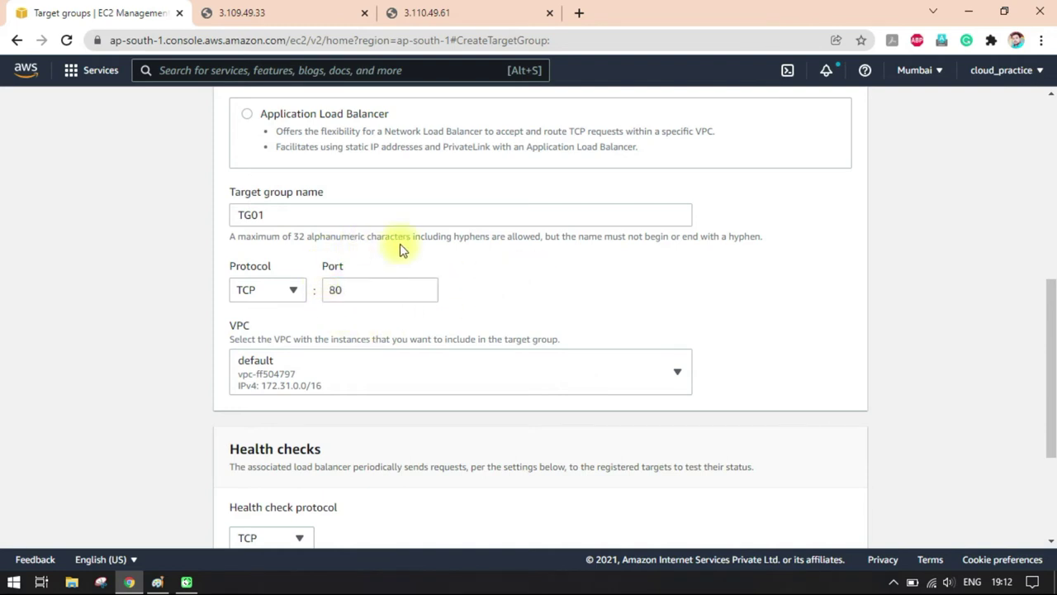
# Reload the 3.109.49.33 and 3.110.49.61 server pages and return to the target group's port setting
pyautogui.click(296, 8)
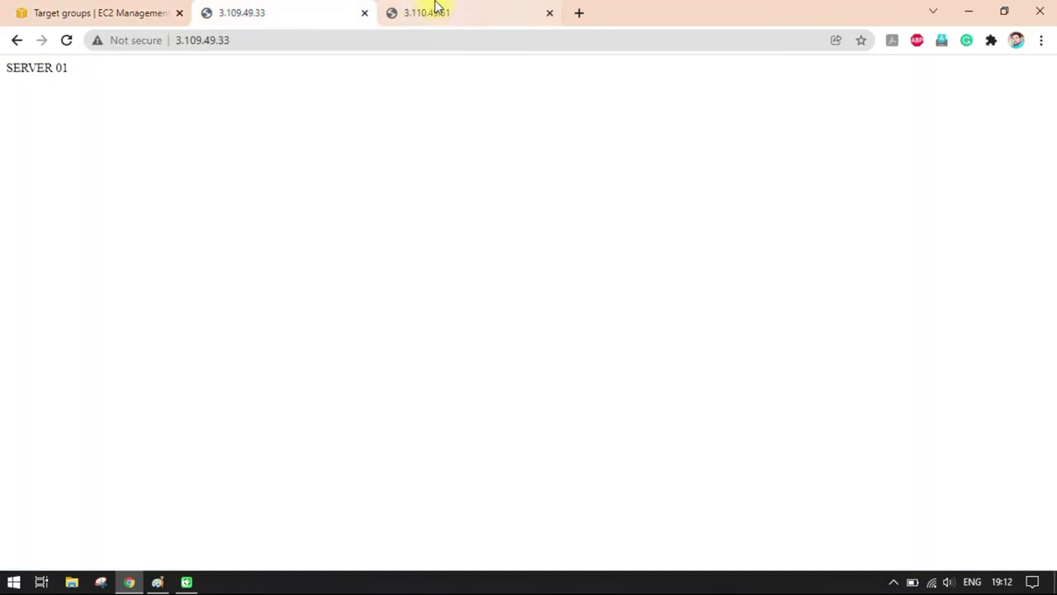
pyautogui.click(66, 40)
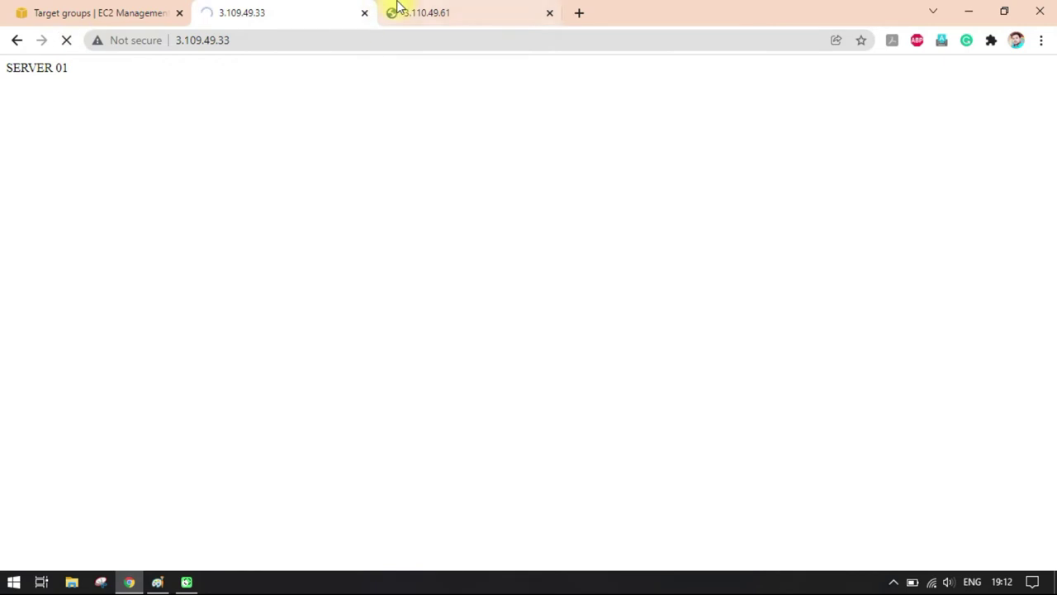
pyautogui.click(399, 10)
pyautogui.click(68, 41)
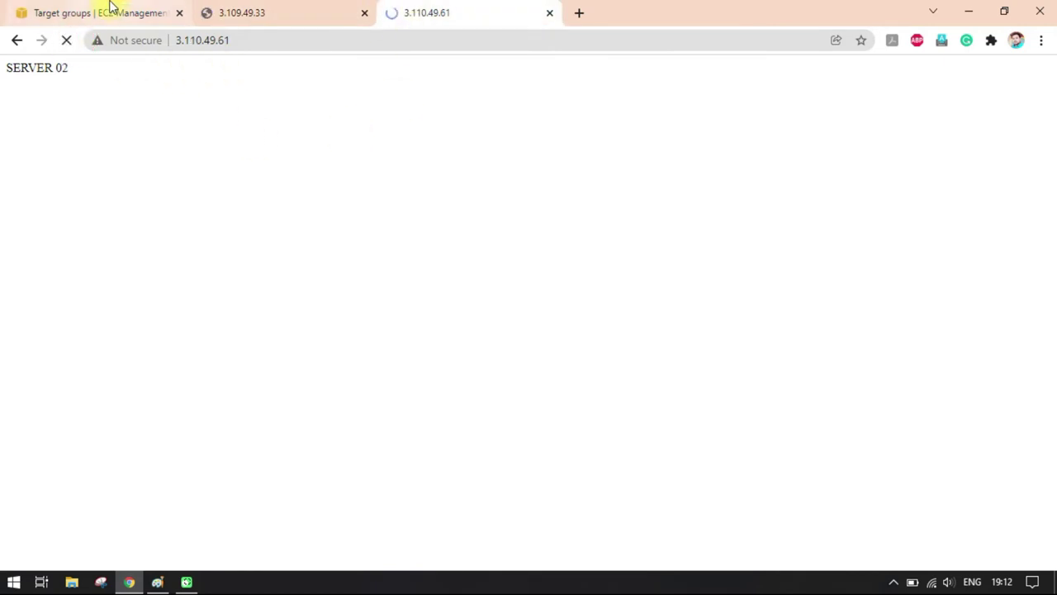
pyautogui.click(108, 10)
pyautogui.doubleClick(335, 289)
pyautogui.click(522, 287)
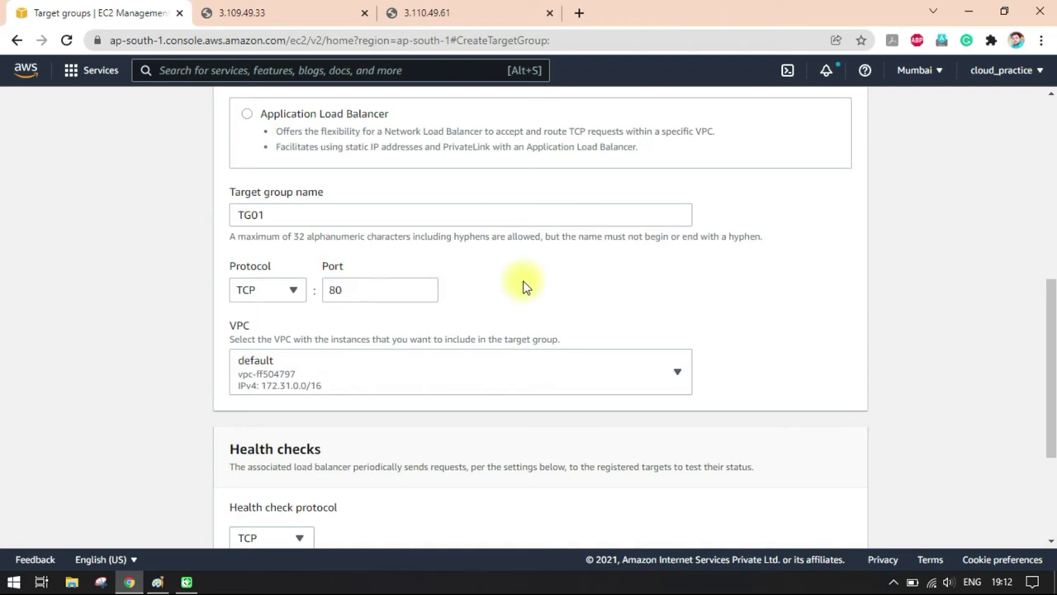
# View the 3.109.49.33 page again and check the port in the target group form
pyautogui.click(280, 15)
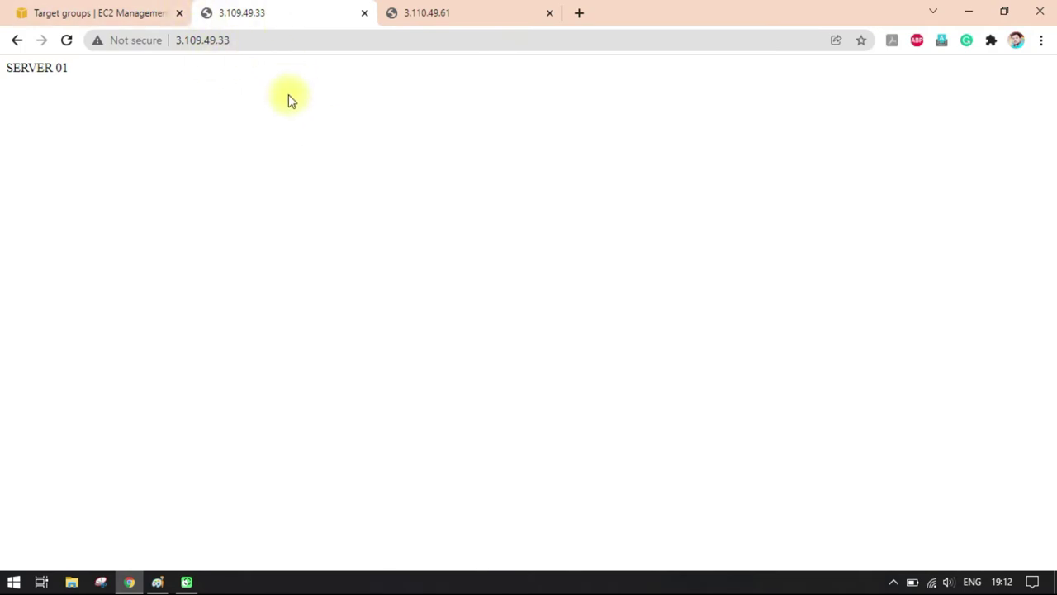
pyautogui.click(120, 13)
pyautogui.click(338, 289)
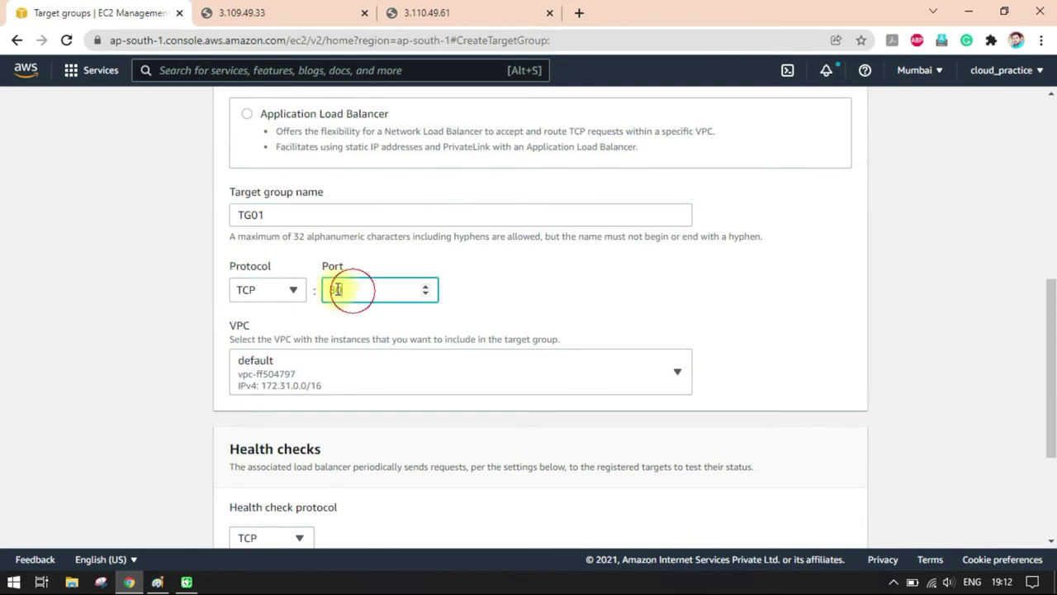
pyautogui.click(503, 277)
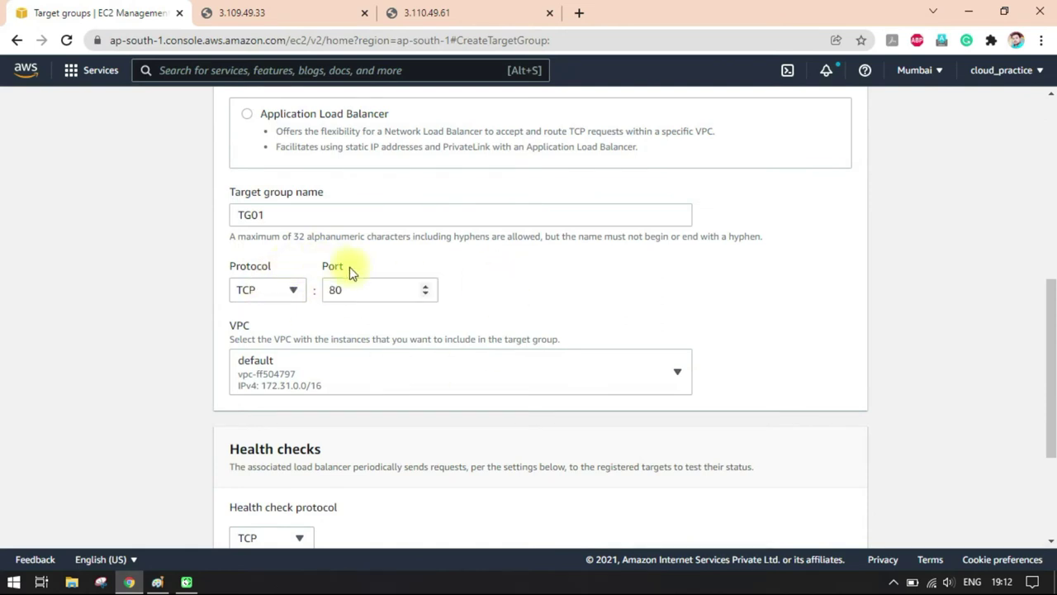
pyautogui.doubleClick(347, 290)
pyautogui.click(562, 300)
# Keep the default VPC and the TCP health check protocol, and proceed to registering targets
pyautogui.scroll(-1, 557, 373)
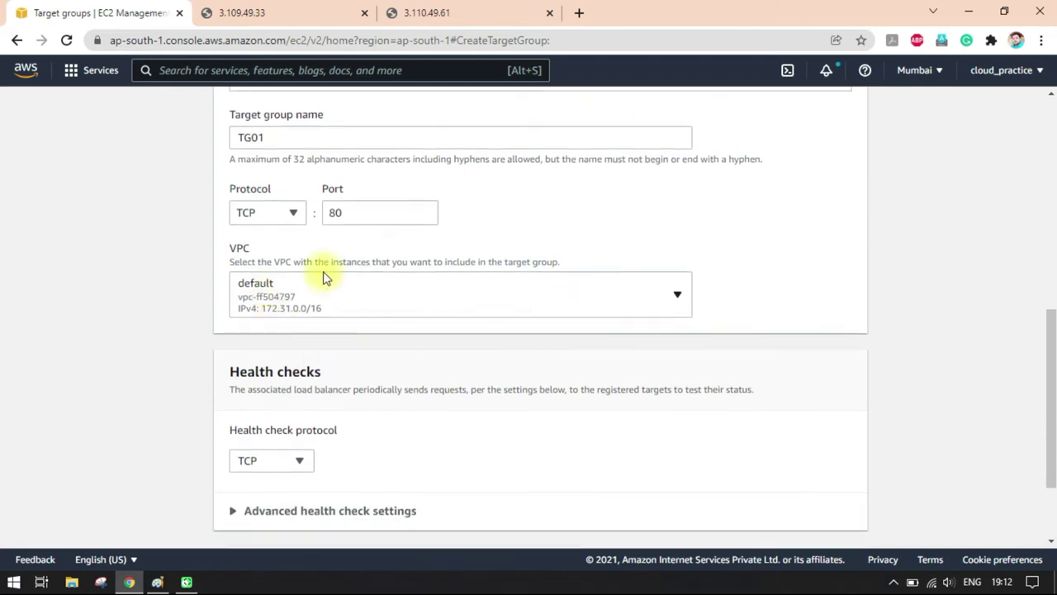
pyautogui.scroll(-2, 502, 347)
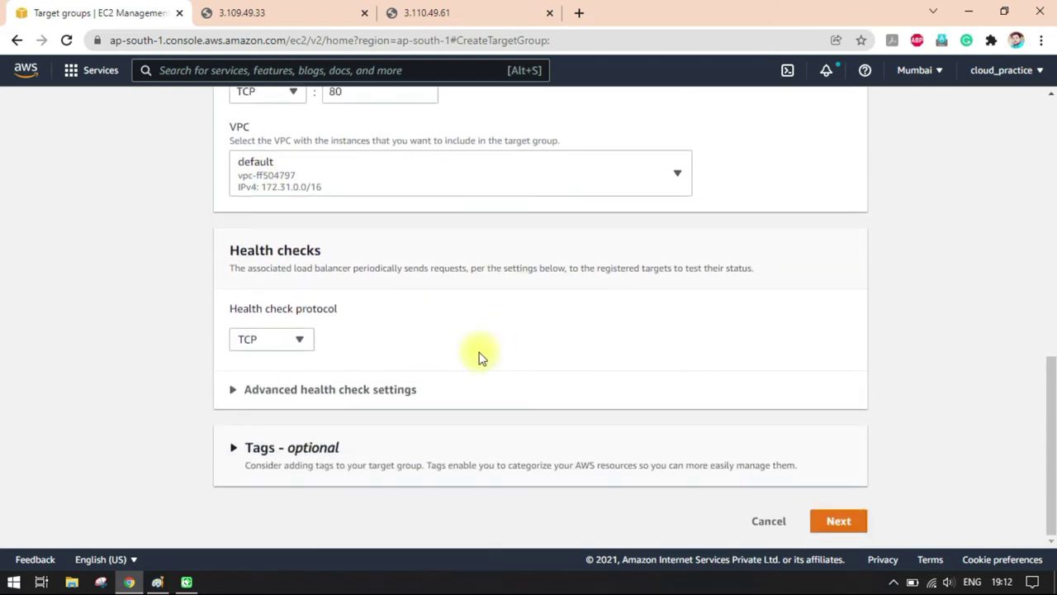
pyautogui.click(303, 344)
pyautogui.click(350, 378)
pyautogui.click(833, 520)
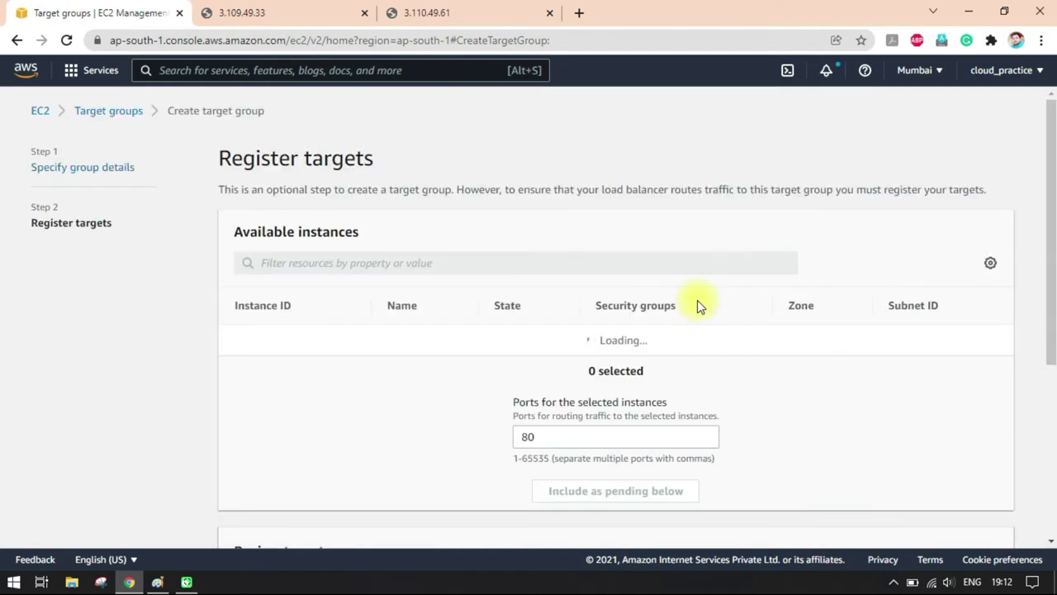
# Include instances 01 and 02 as pending targets on port 80 and create the target group
pyautogui.scroll(-1, 672, 338)
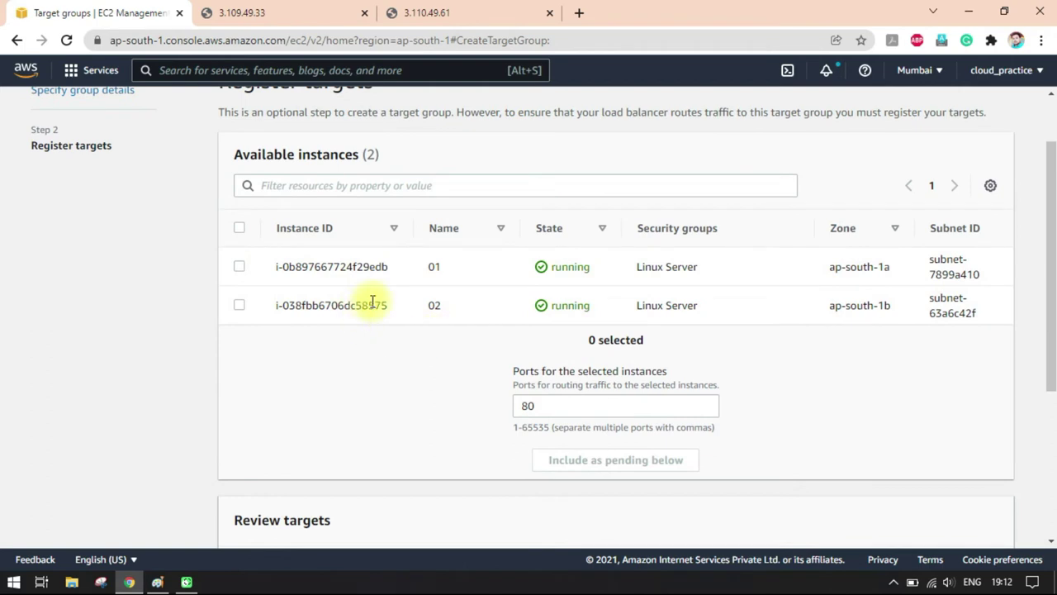
pyautogui.click(239, 229)
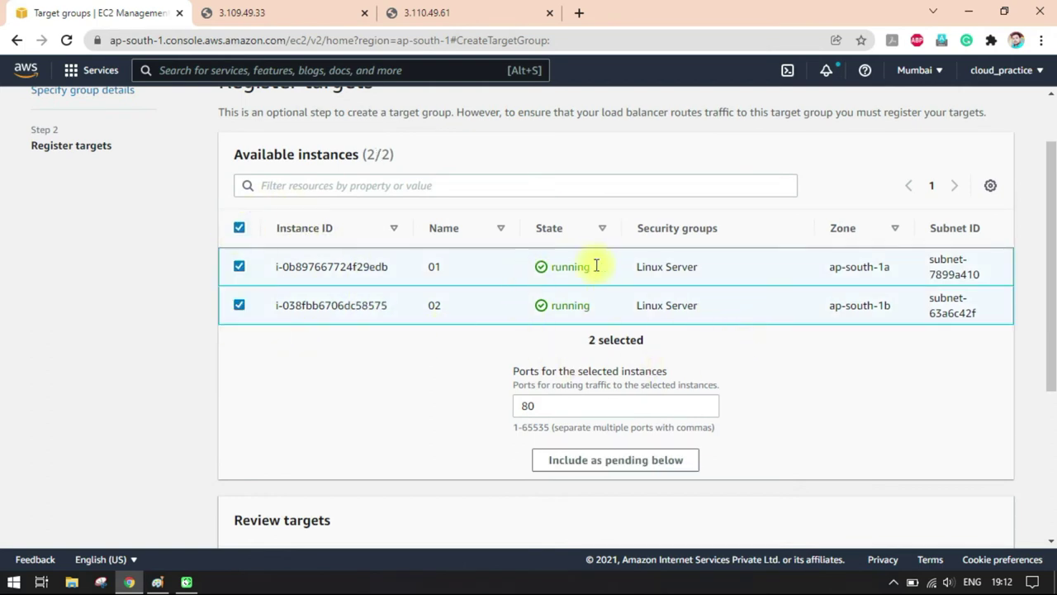
pyautogui.scroll(-2, 491, 449)
pyautogui.click(591, 309)
pyautogui.scroll(-2, 462, 413)
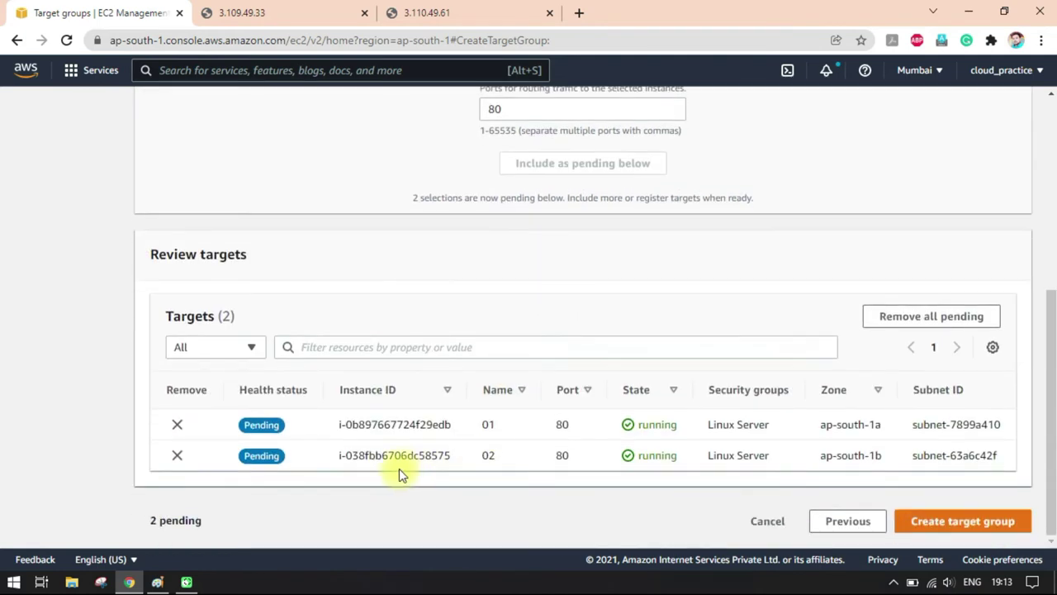
pyautogui.click(952, 522)
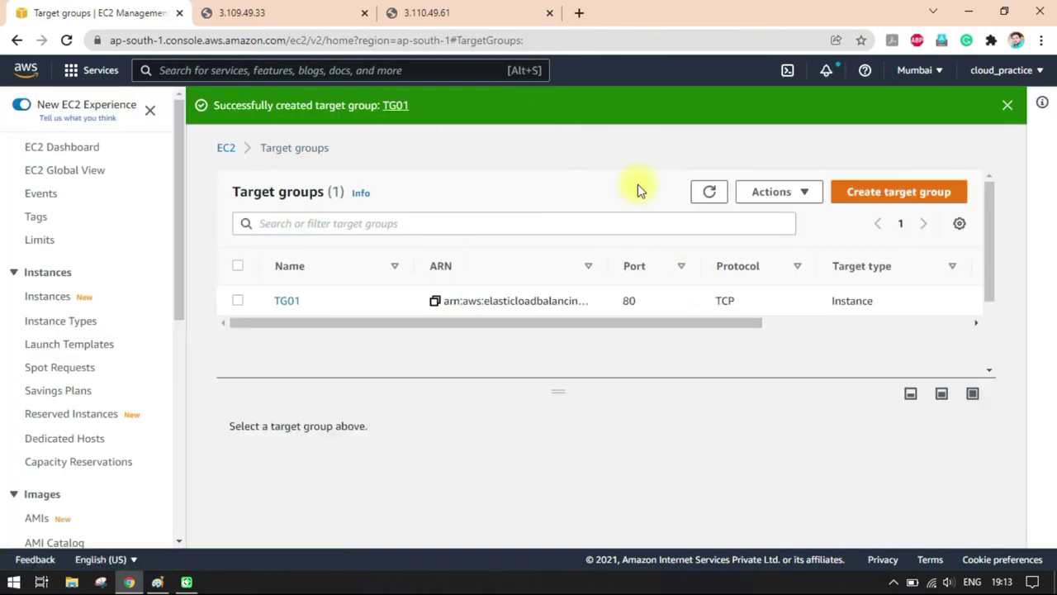
pyautogui.click(1007, 108)
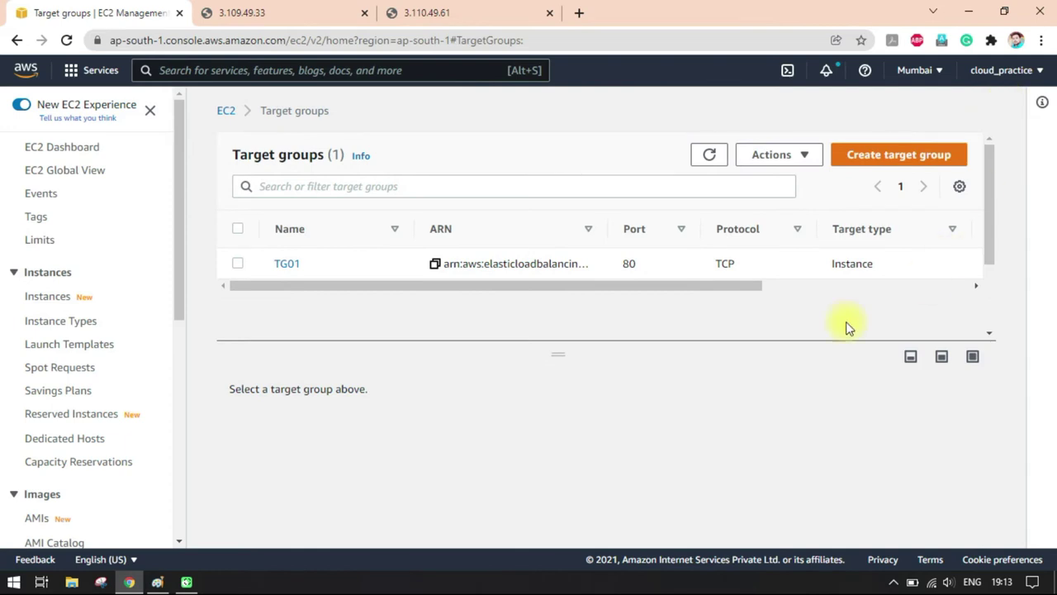
# Go to the Load Balancers page and start creating a load balancer
pyautogui.moveTo(559, 285); pyautogui.dragTo(469, 291)
pyautogui.scroll(-5, 86, 403)
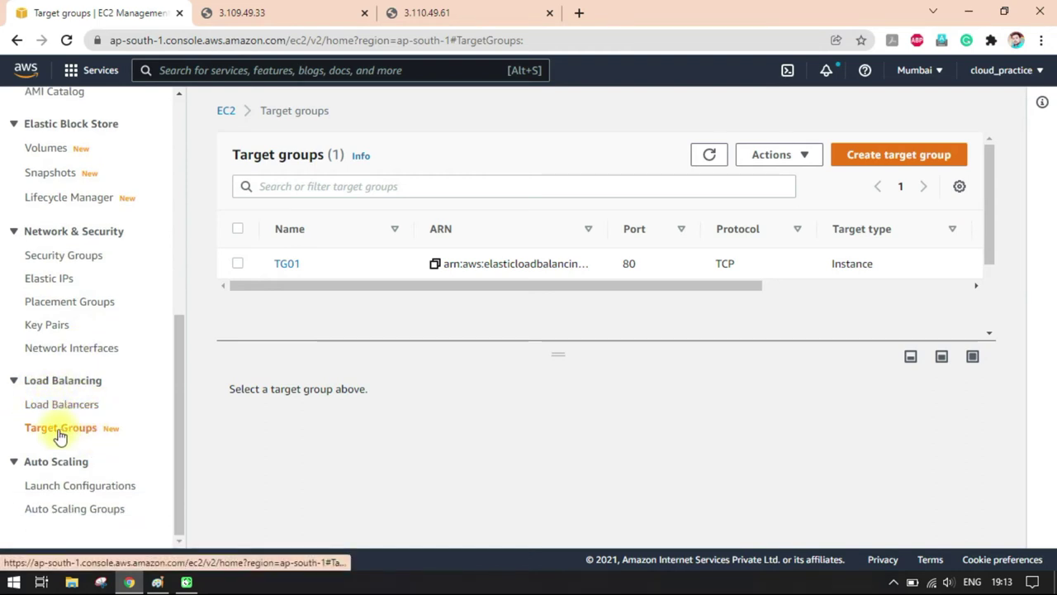
pyautogui.click(54, 407)
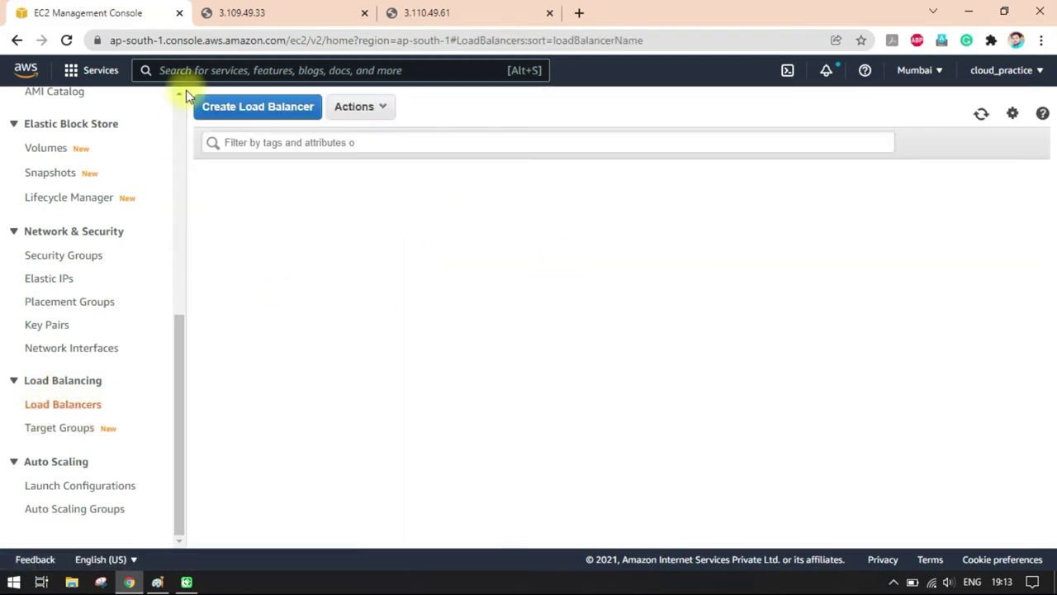
pyautogui.click(257, 117)
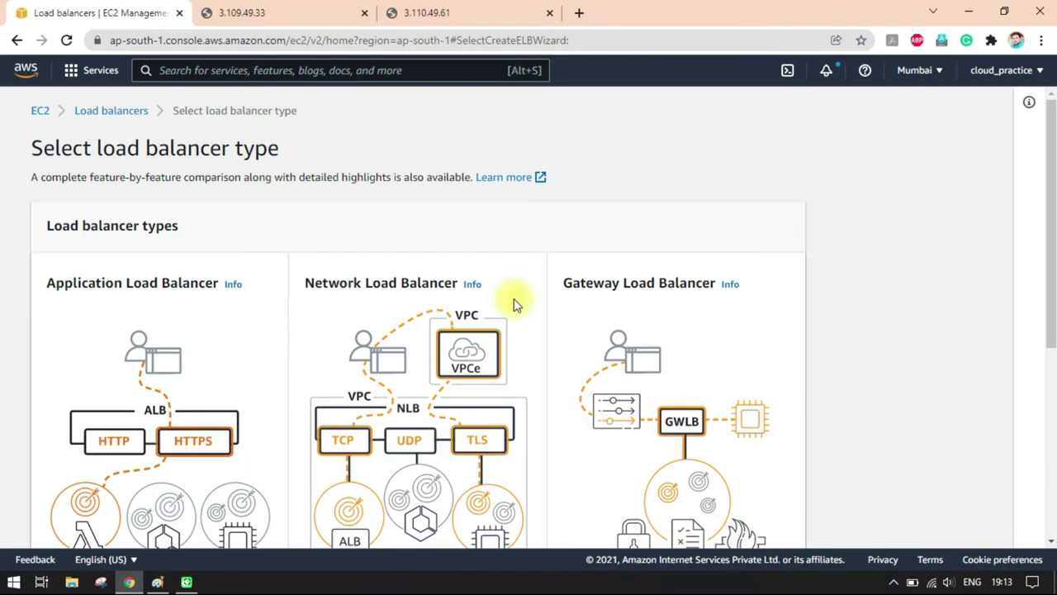
# Examine the Application, Network and Gateway Load Balancer types and their descriptions
pyautogui.scroll(-2, 515, 314)
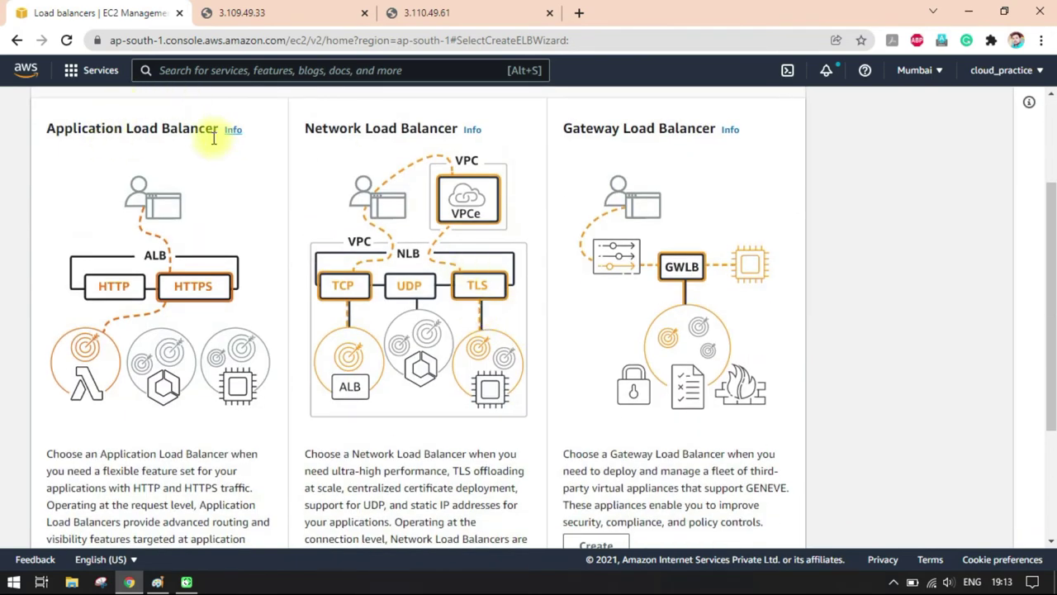
pyautogui.moveTo(85, 126); pyautogui.dragTo(199, 135)
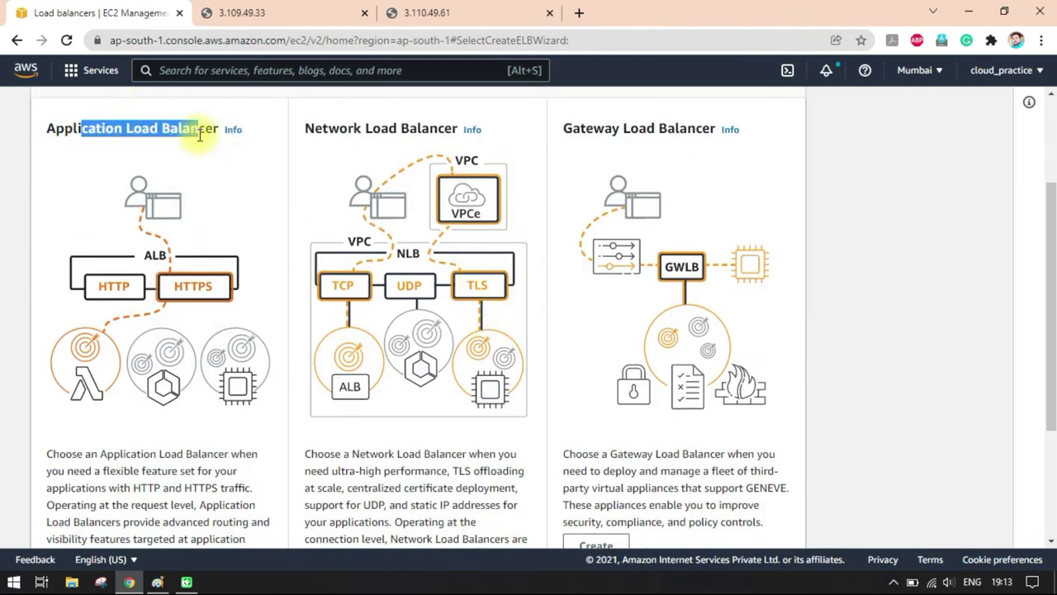
pyautogui.click(192, 133)
pyautogui.moveTo(304, 128); pyautogui.dragTo(446, 132)
pyautogui.scroll(-2, 445, 279)
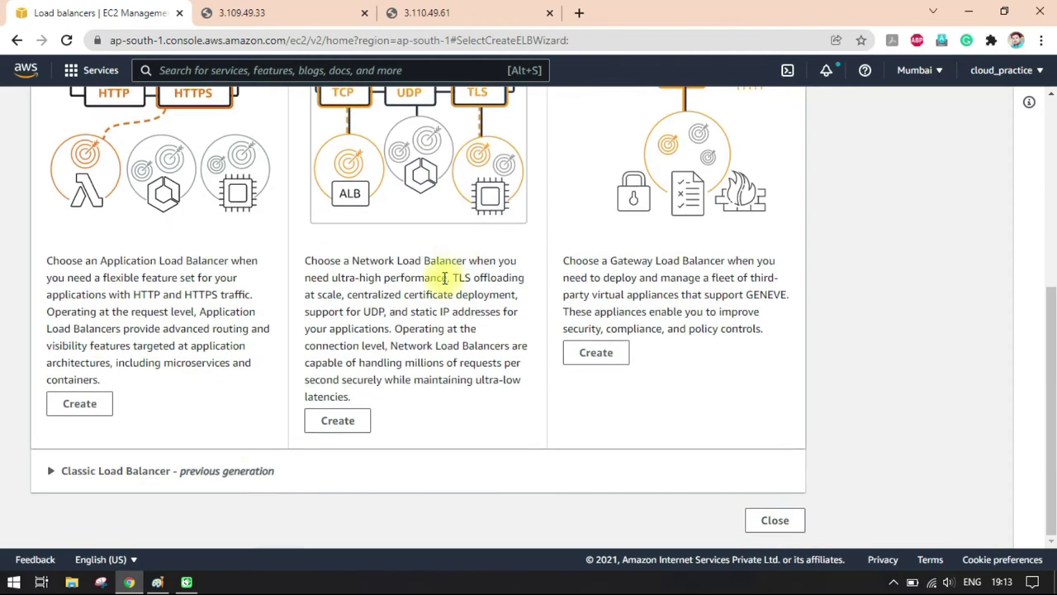
# Expand the Classic Load Balancer section, read its retirement notice, collapse it and return to the Network Load Balancer type
pyautogui.click(108, 470)
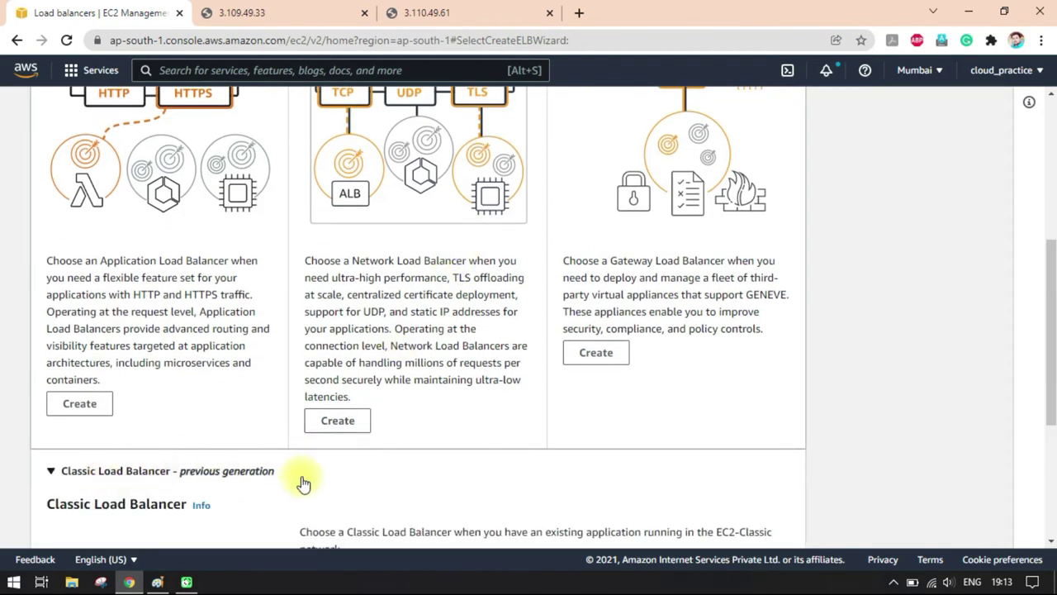
pyautogui.scroll(-3, 304, 483)
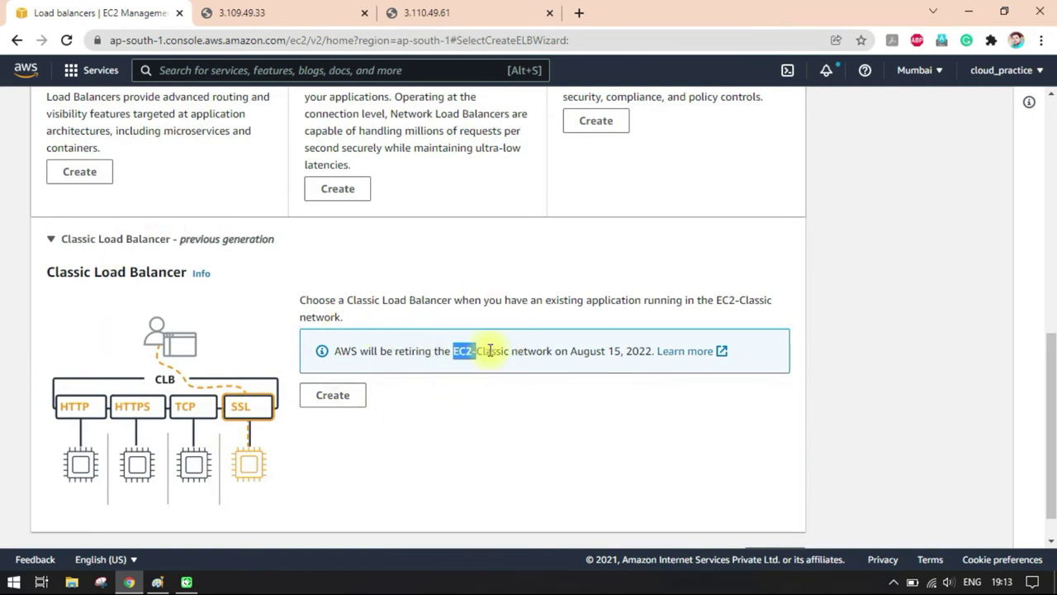
pyautogui.moveTo(490, 350); pyautogui.dragTo(653, 351)
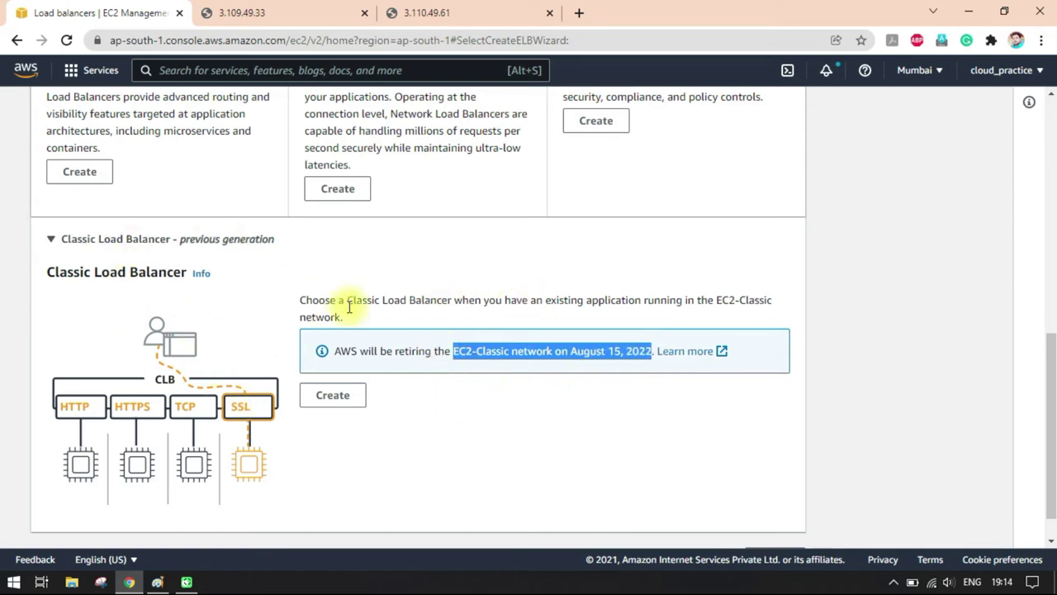
pyautogui.click(52, 242)
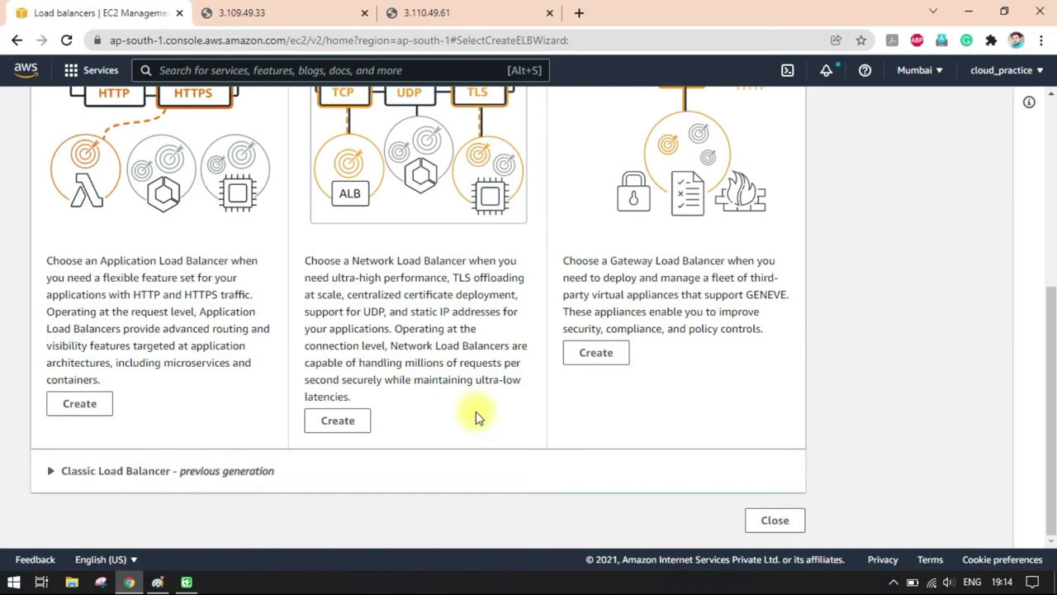
pyautogui.scroll(3, 460, 408)
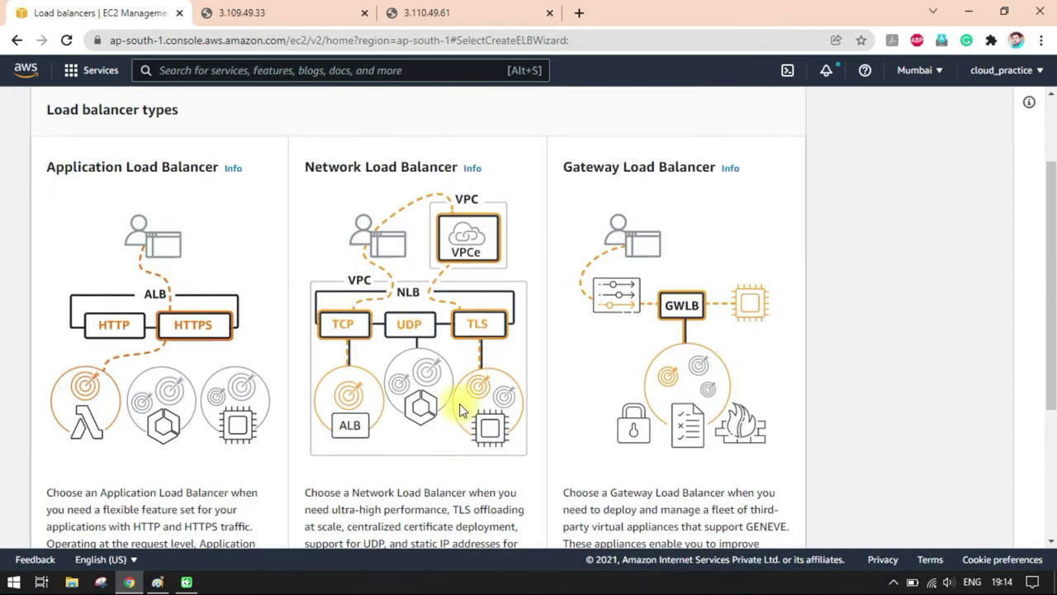
pyautogui.scroll(2, 430, 297)
pyautogui.moveTo(315, 282); pyautogui.dragTo(394, 281)
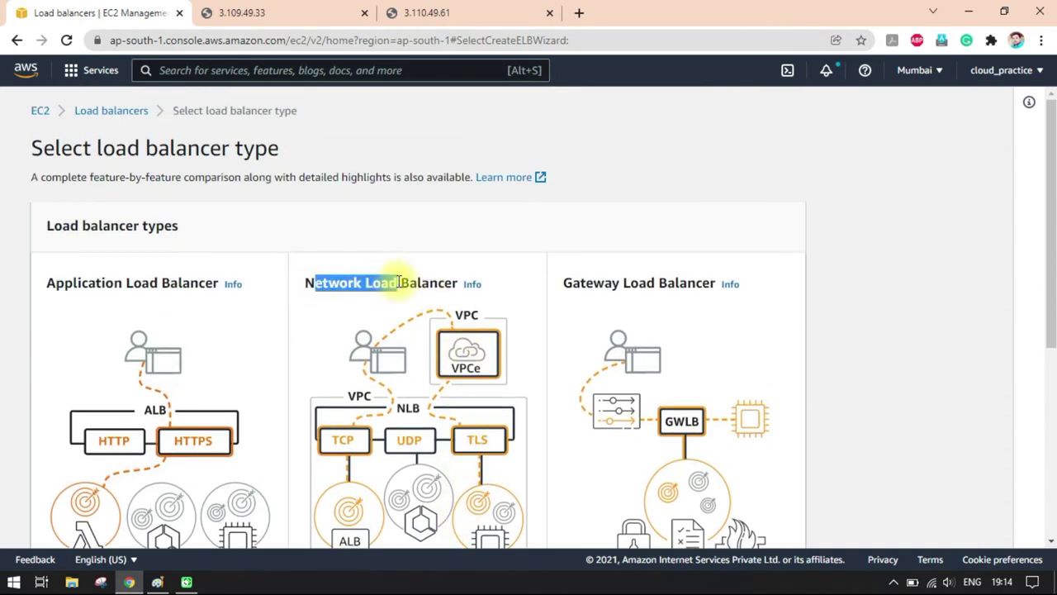
# Examine the Network Load Balancer's description and its diagram of TCP, UDP and TLS listeners and their targets
pyautogui.scroll(-4, 419, 343)
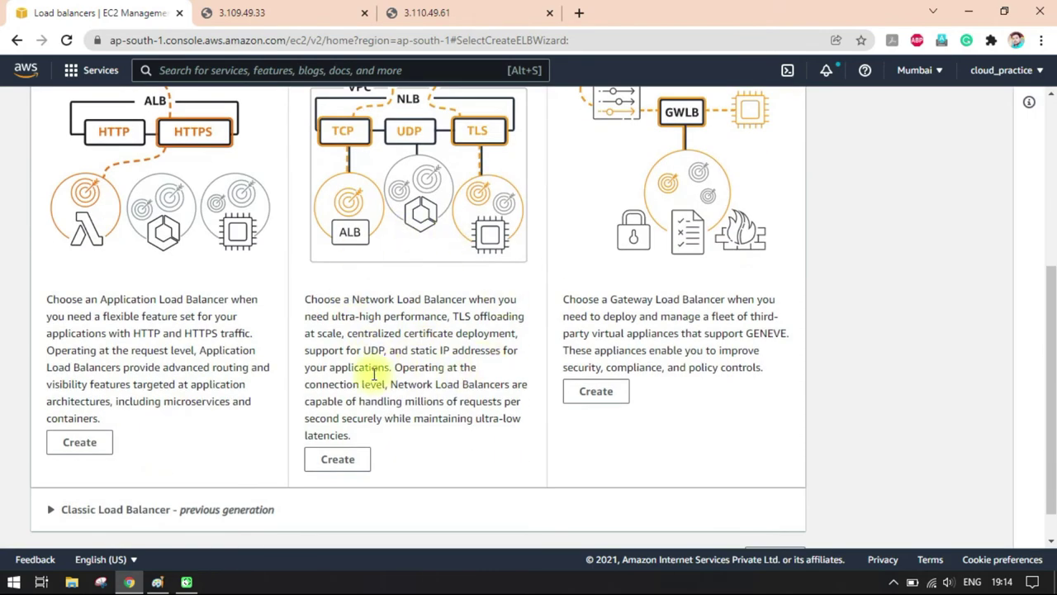
pyautogui.moveTo(309, 298); pyautogui.dragTo(504, 421)
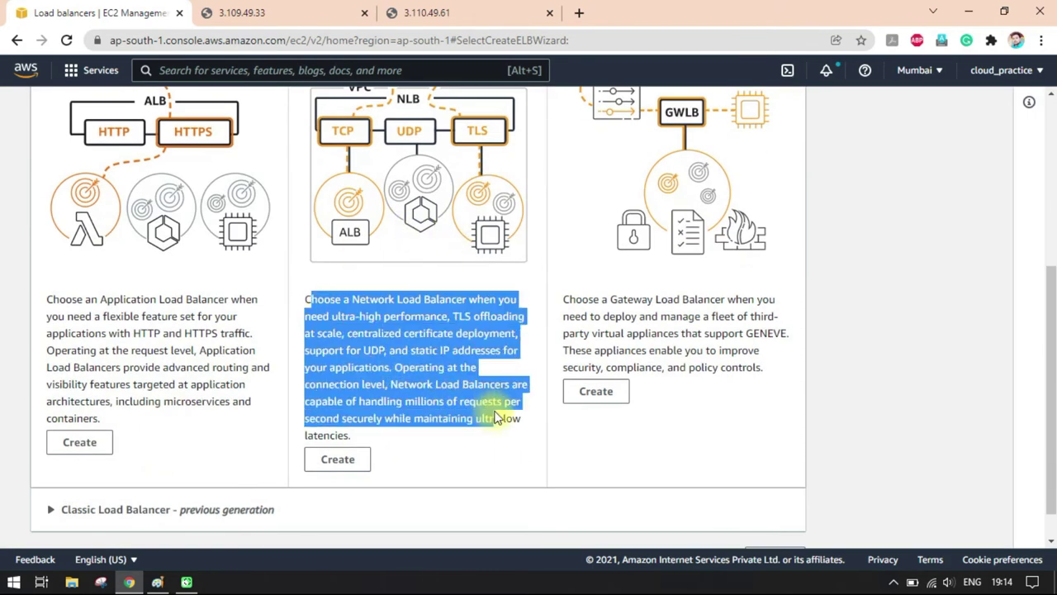
pyautogui.click(432, 358)
pyautogui.scroll(2, 428, 200)
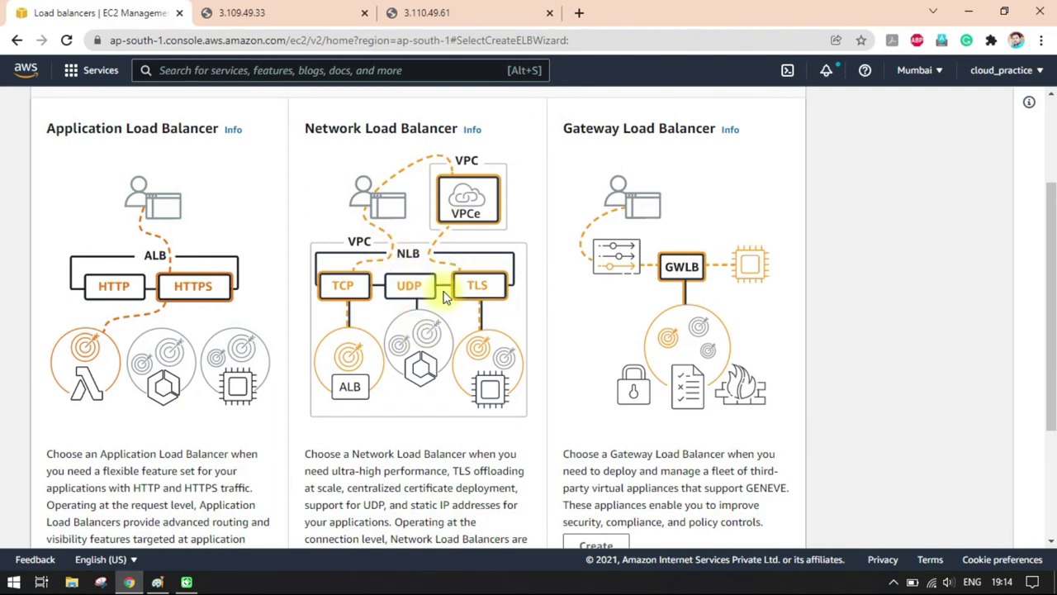
pyautogui.scroll(-1, 440, 303)
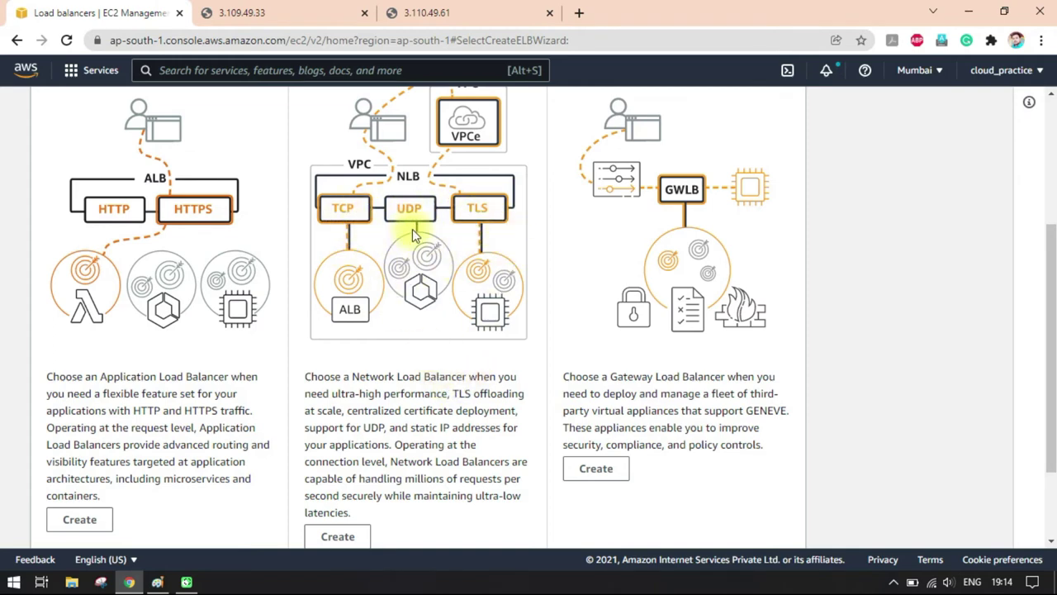
pyautogui.scroll(-1, 405, 333)
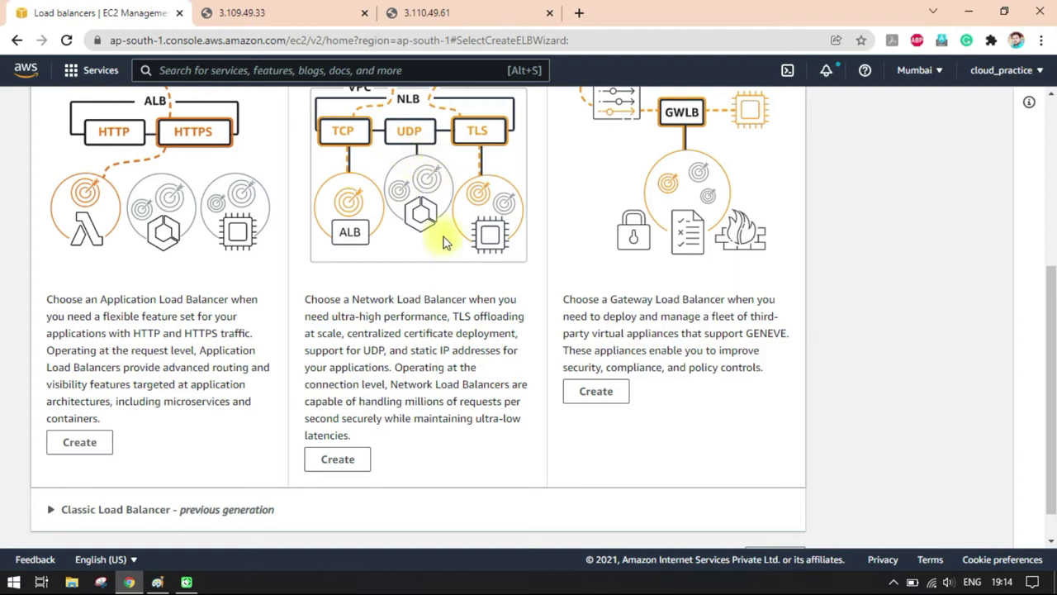
pyautogui.scroll(-1, 433, 366)
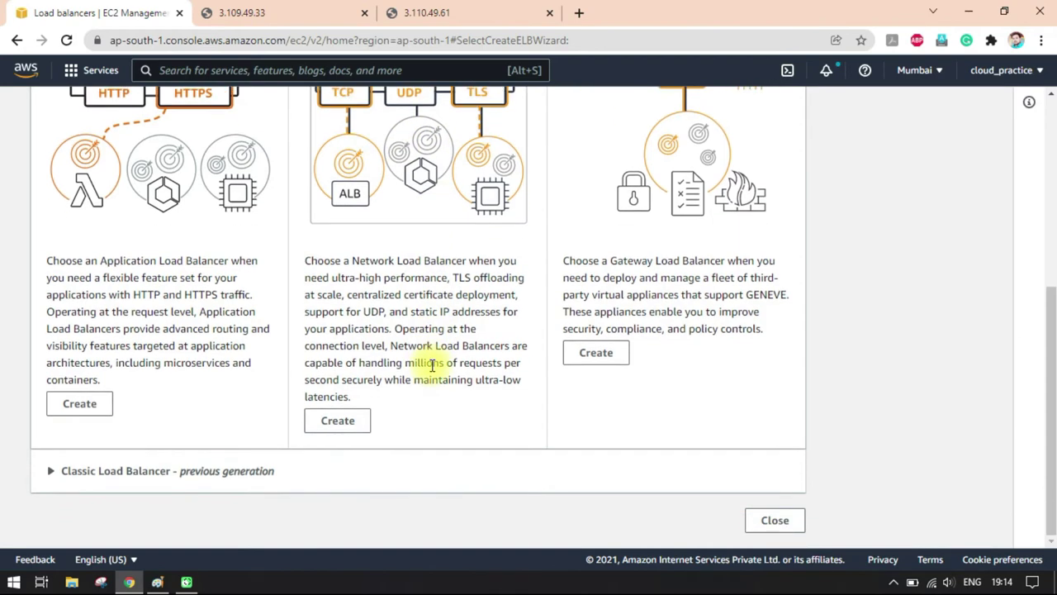
pyautogui.scroll(2, 429, 366)
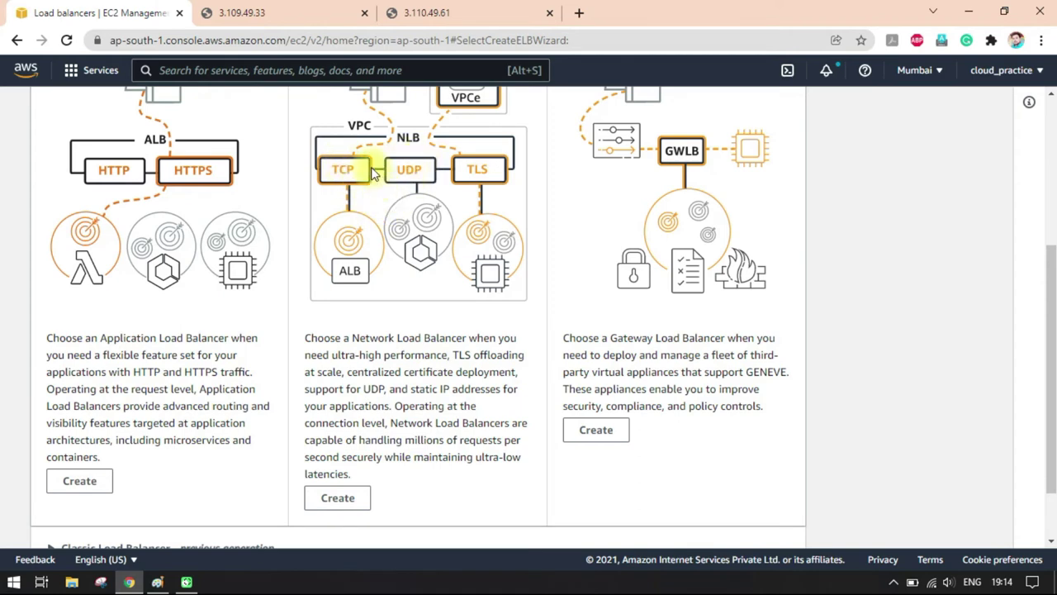
pyautogui.scroll(-1, 413, 338)
pyautogui.scroll(1, 417, 361)
pyautogui.scroll(-1, 428, 363)
pyautogui.scroll(2, 450, 314)
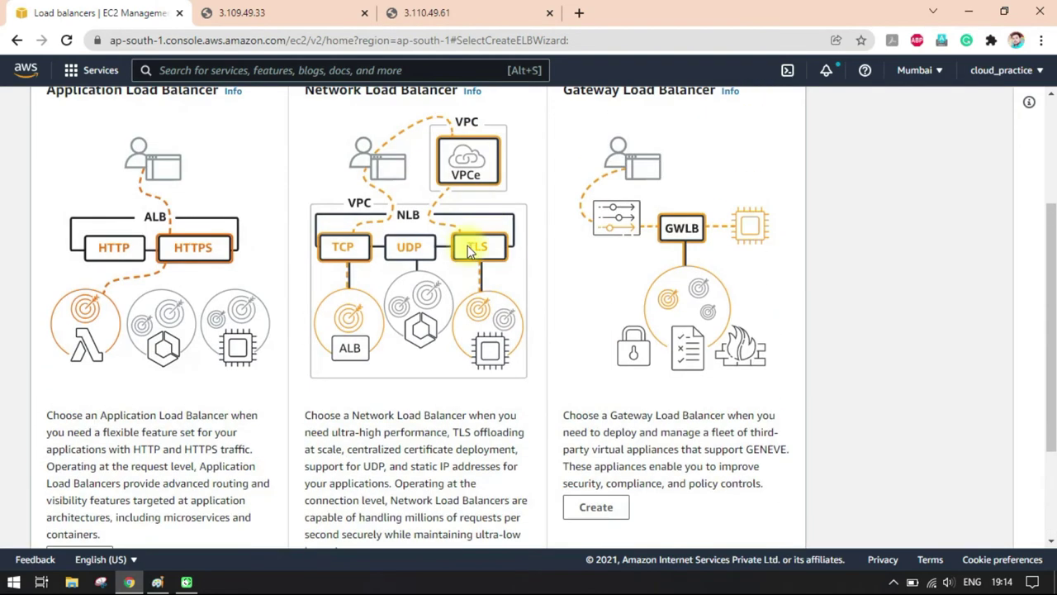
# Choose the Network Load Balancer type and open its creation form
pyautogui.scroll(-1, 436, 380)
pyautogui.scroll(-2, 436, 383)
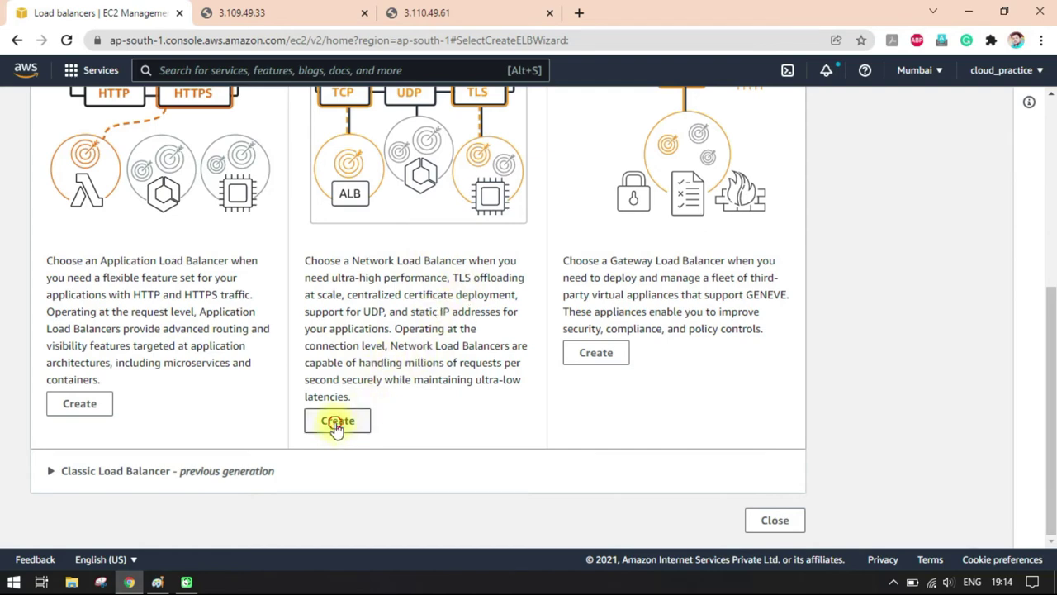
pyautogui.click(337, 423)
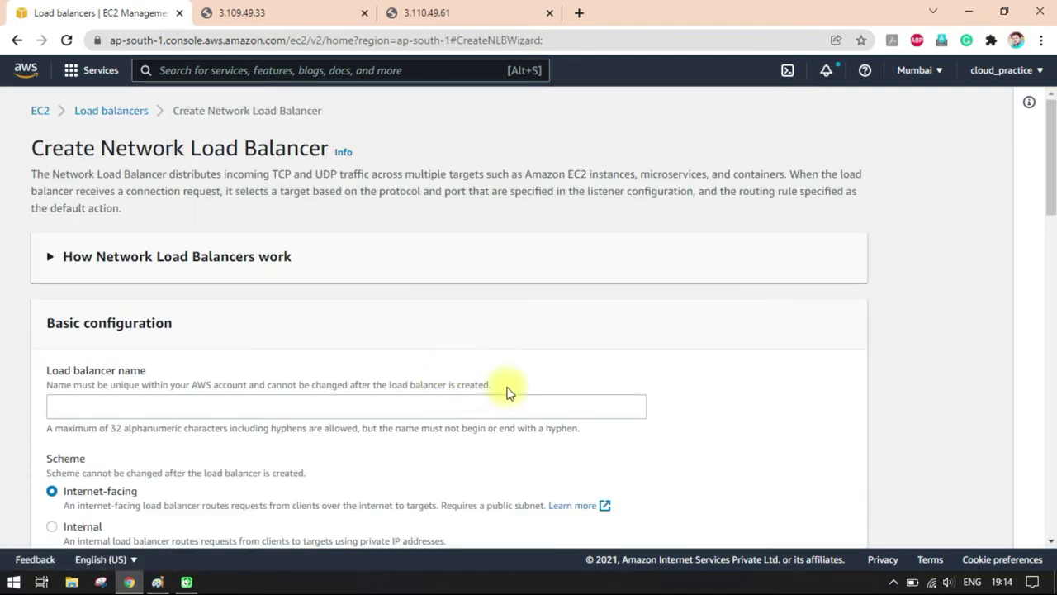
# Expand the explanation of how Network Load Balancers work, read its four points and collapse it again
pyautogui.click(52, 259)
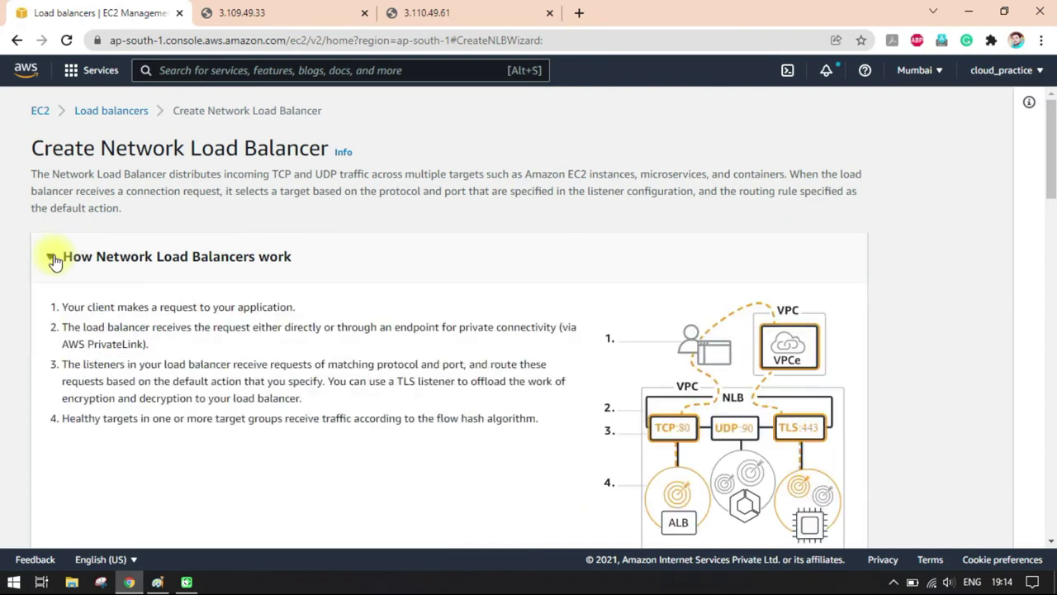
pyautogui.scroll(-1, 609, 342)
pyautogui.moveTo(62, 229); pyautogui.dragTo(463, 348)
pyautogui.click(463, 348)
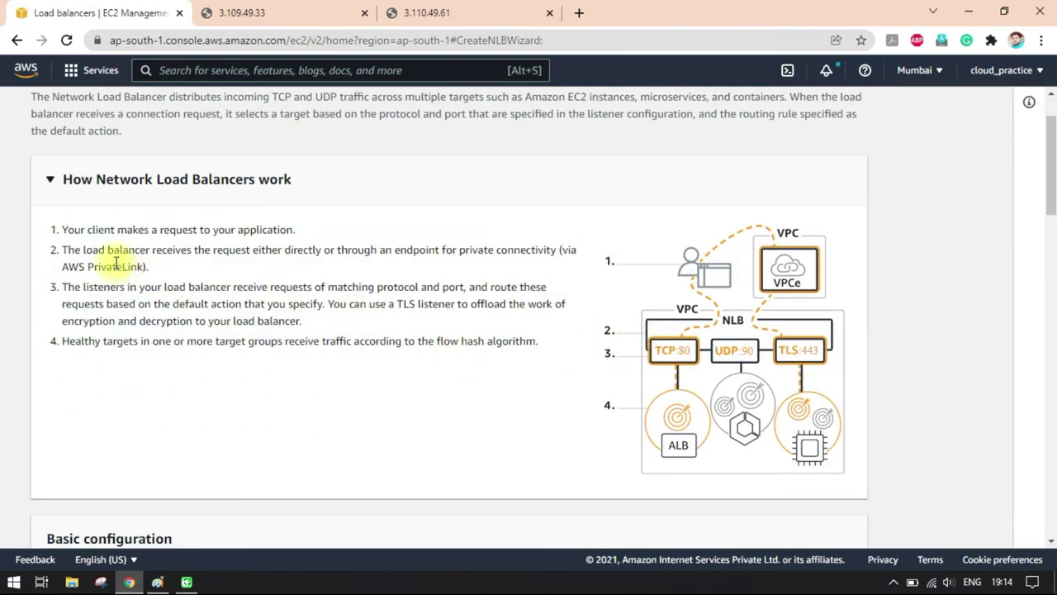
pyautogui.moveTo(54, 229); pyautogui.dragTo(293, 304)
pyautogui.click(141, 229)
pyautogui.click(293, 304)
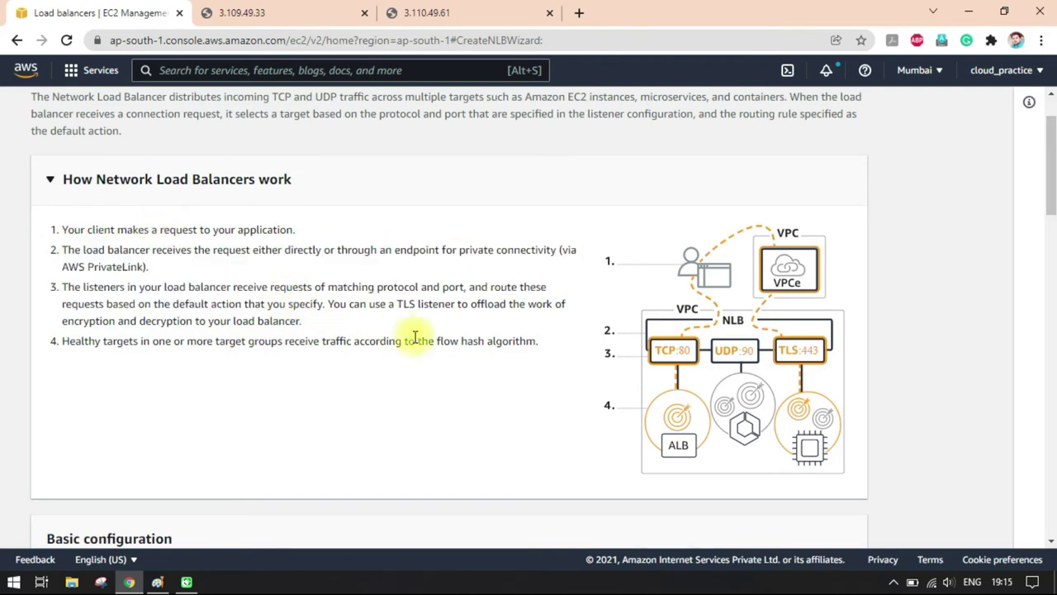
pyautogui.moveTo(236, 286); pyautogui.dragTo(347, 303)
pyautogui.click(372, 303)
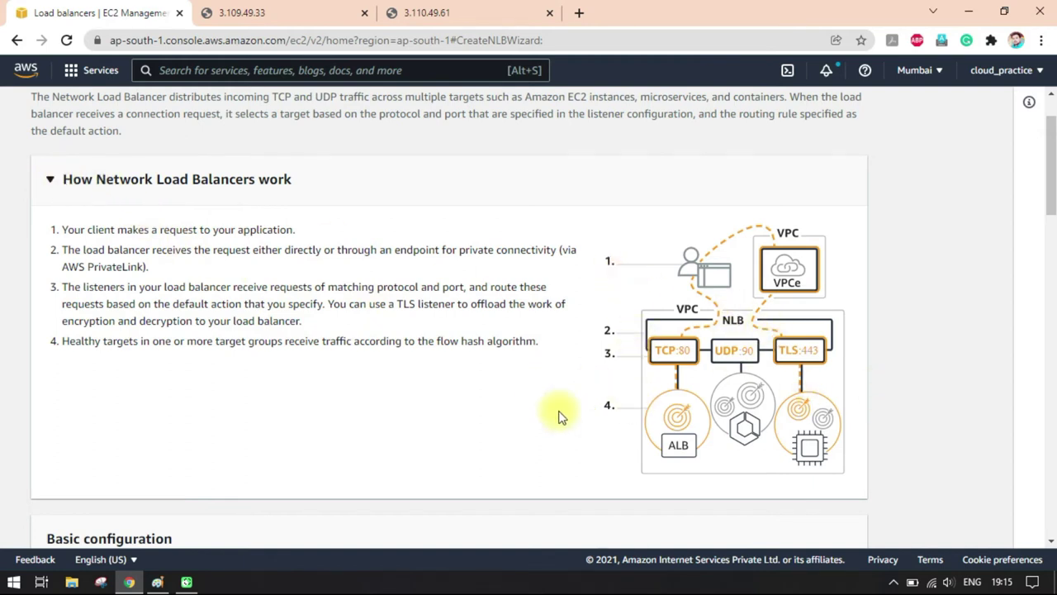
pyautogui.click(56, 182)
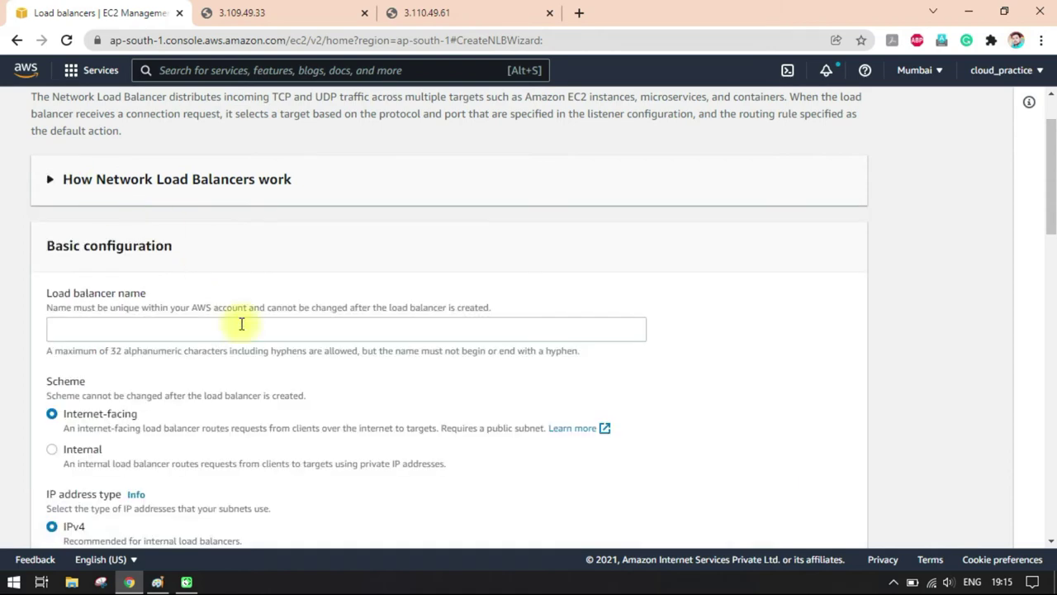
# Name the load balancer NLB01, keeping the Internet-facing scheme and the IPv4 address type
pyautogui.scroll(-2, 89, 184)
pyautogui.click(122, 176)
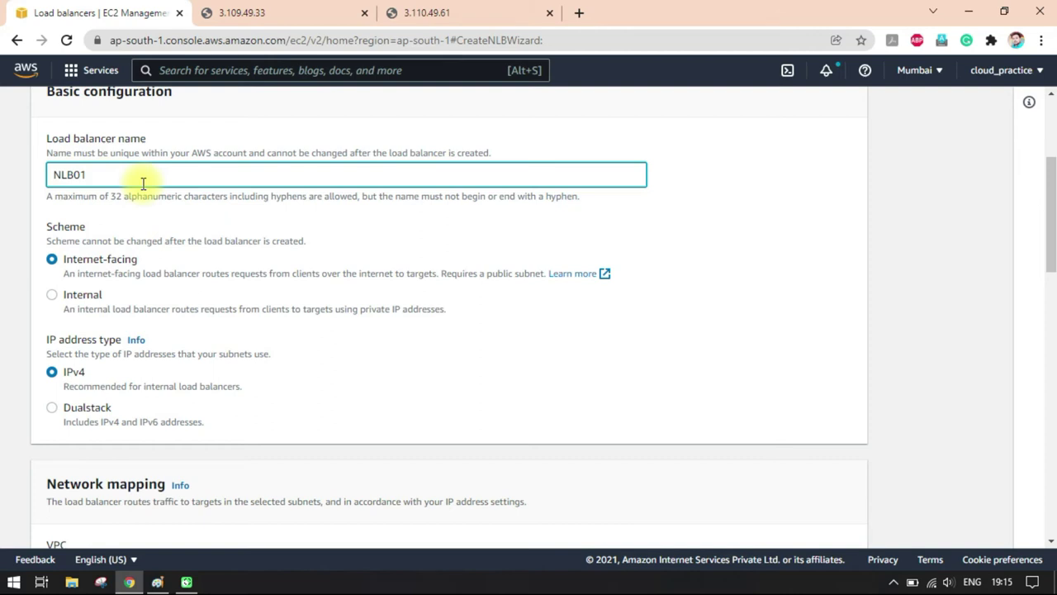
pyautogui.scroll(-1, 177, 272)
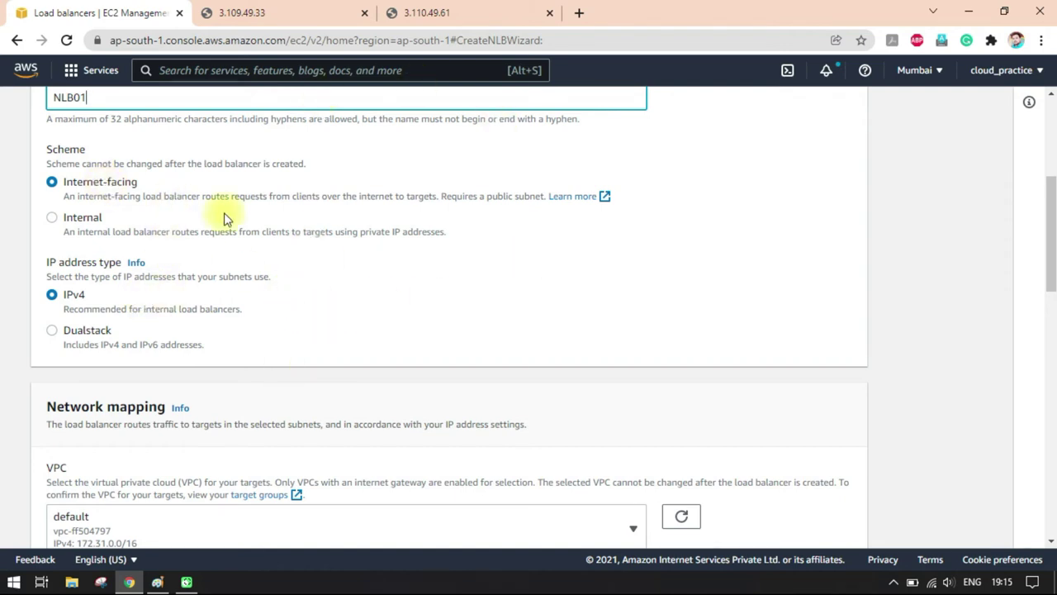
pyautogui.scroll(1, 276, 290)
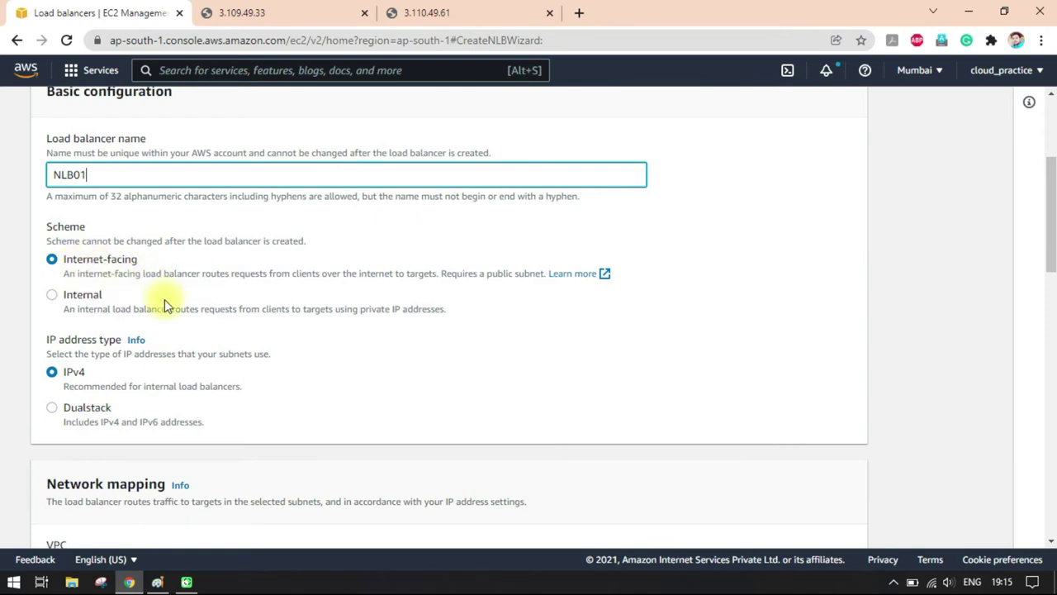
pyautogui.scroll(-2, 182, 347)
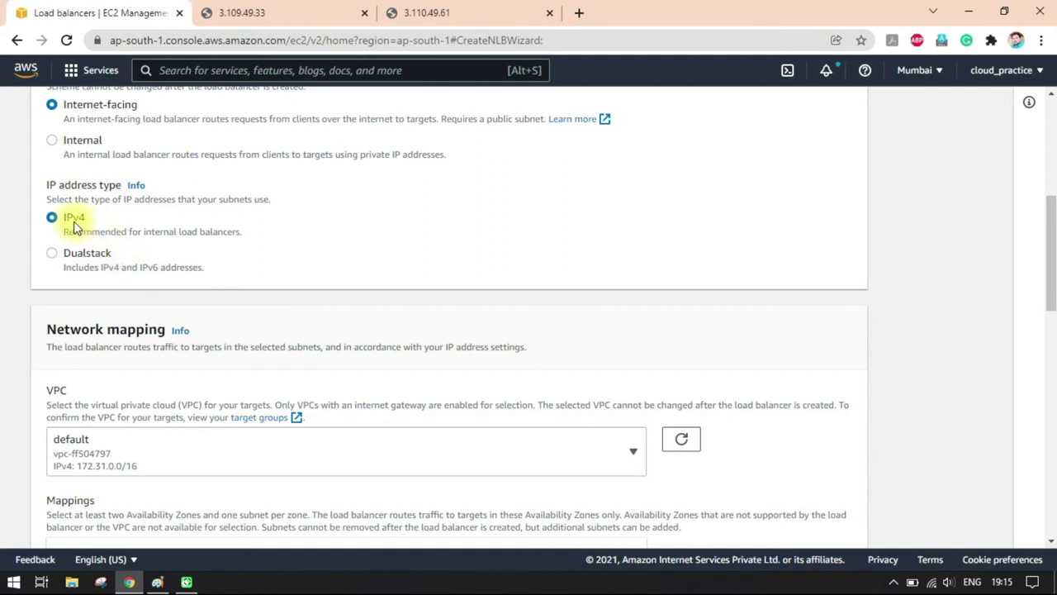
pyautogui.moveTo(78, 232); pyautogui.dragTo(189, 233)
pyautogui.click(189, 232)
# Check the available VPC choices in the network mapping section, keeping the default VPC
pyautogui.scroll(-3, 333, 290)
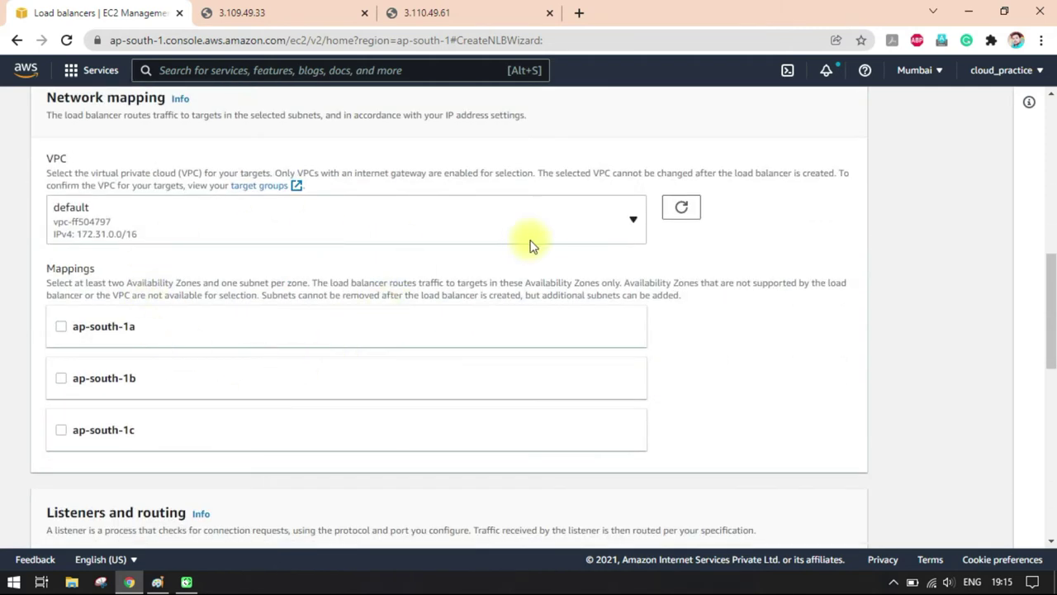
pyautogui.click(599, 224)
pyautogui.click(599, 225)
pyautogui.click(573, 224)
pyautogui.click(573, 224)
# Map the load balancer to the ap-south-1a and ap-south-1b availability zones
pyautogui.scroll(-2, 300, 303)
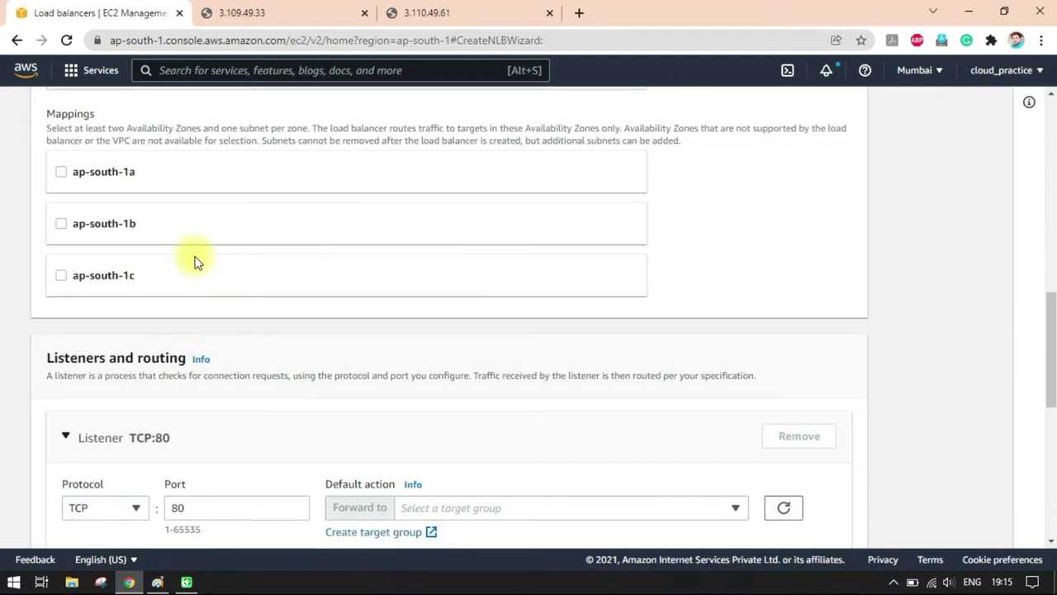
pyautogui.scroll(1, 193, 262)
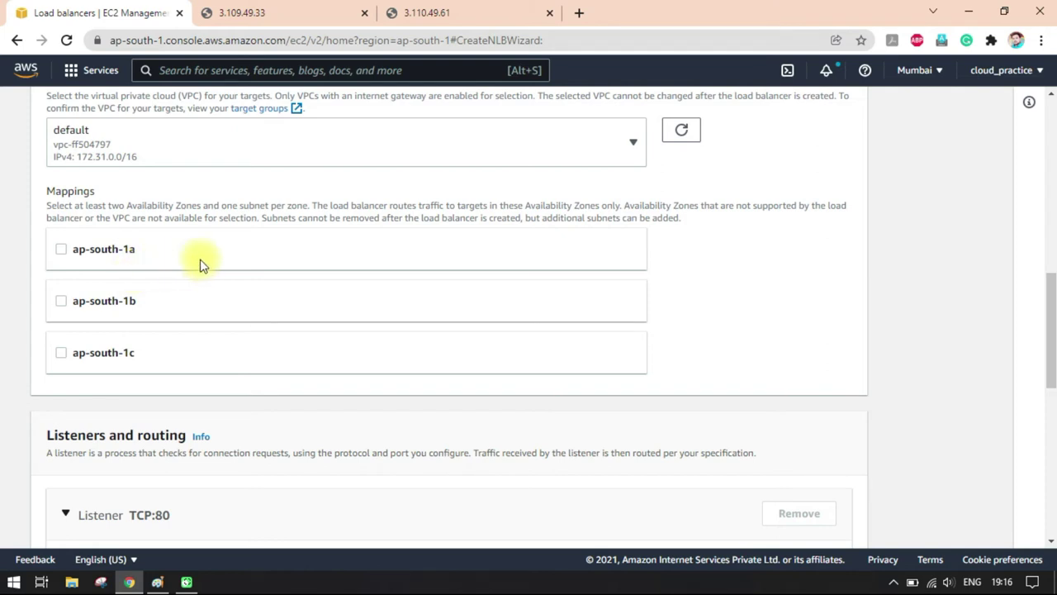
pyautogui.click(61, 251)
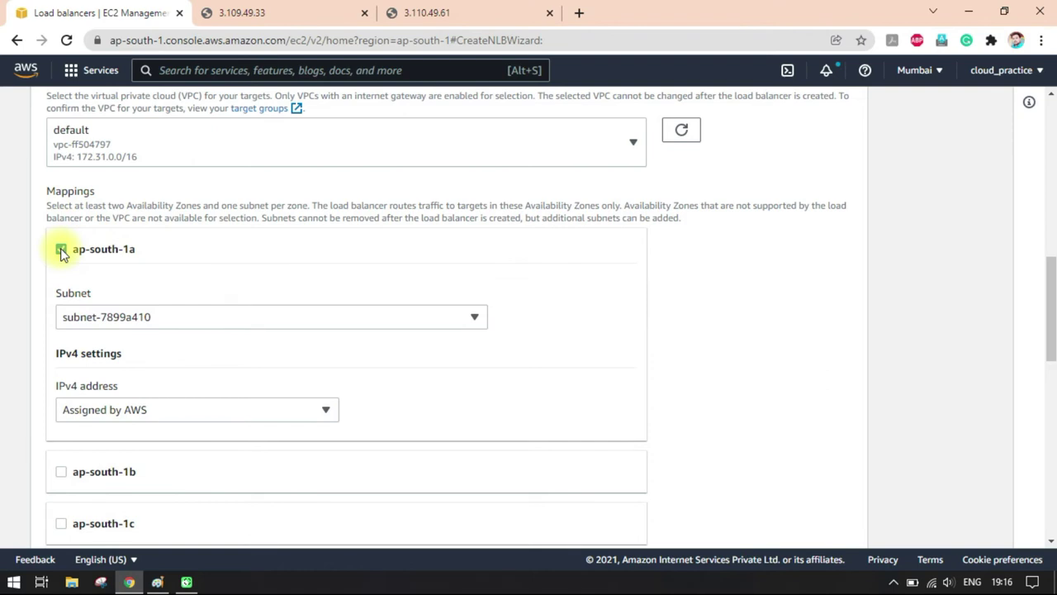
pyautogui.scroll(-2, 70, 335)
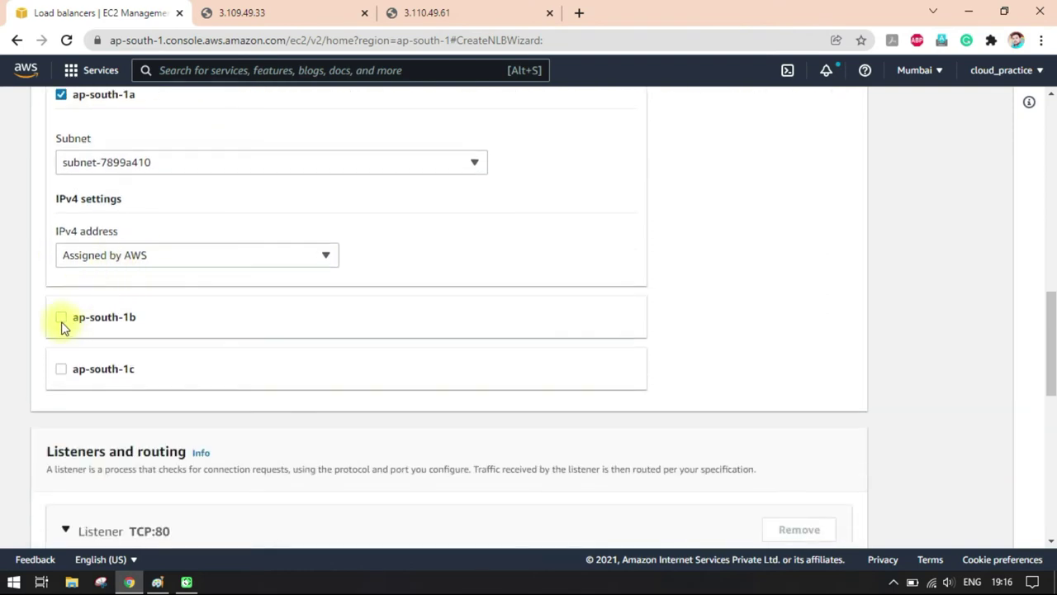
pyautogui.click(61, 319)
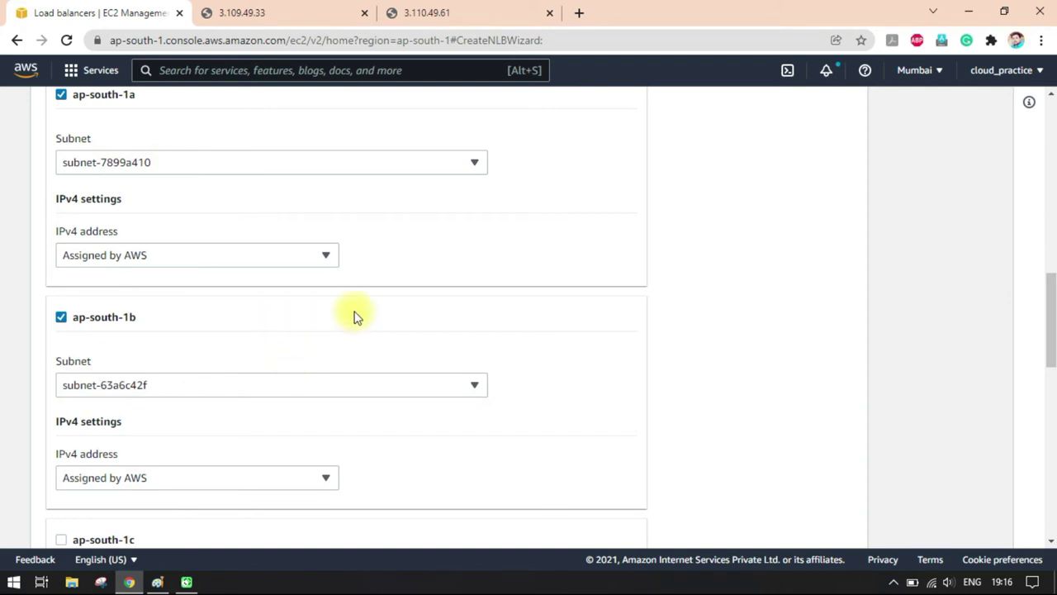
# Check the subnet choices for ap-south-1a and review the two zone mappings
pyautogui.click(442, 165)
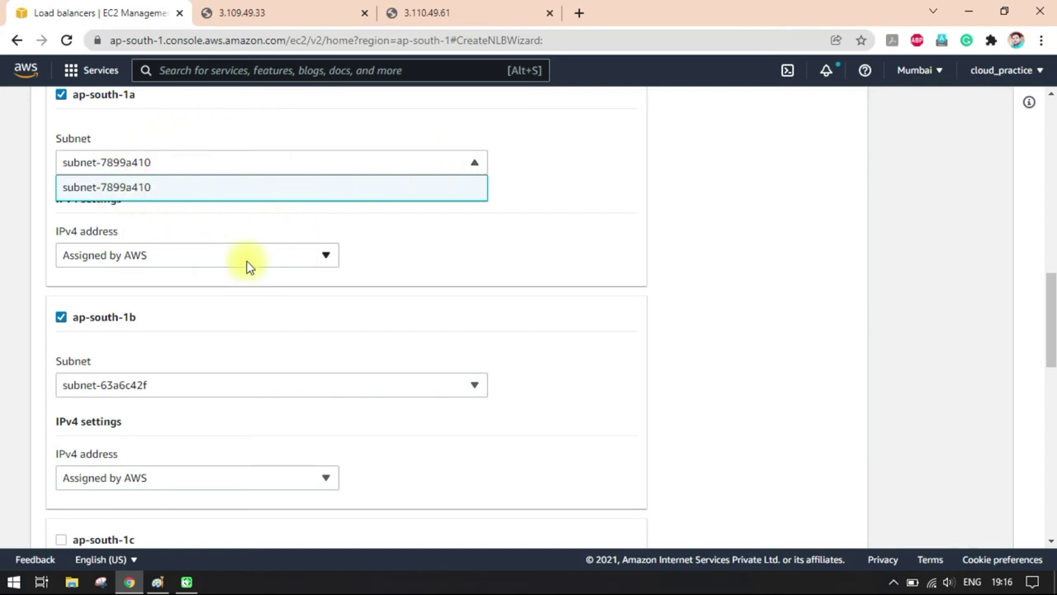
pyautogui.click(603, 200)
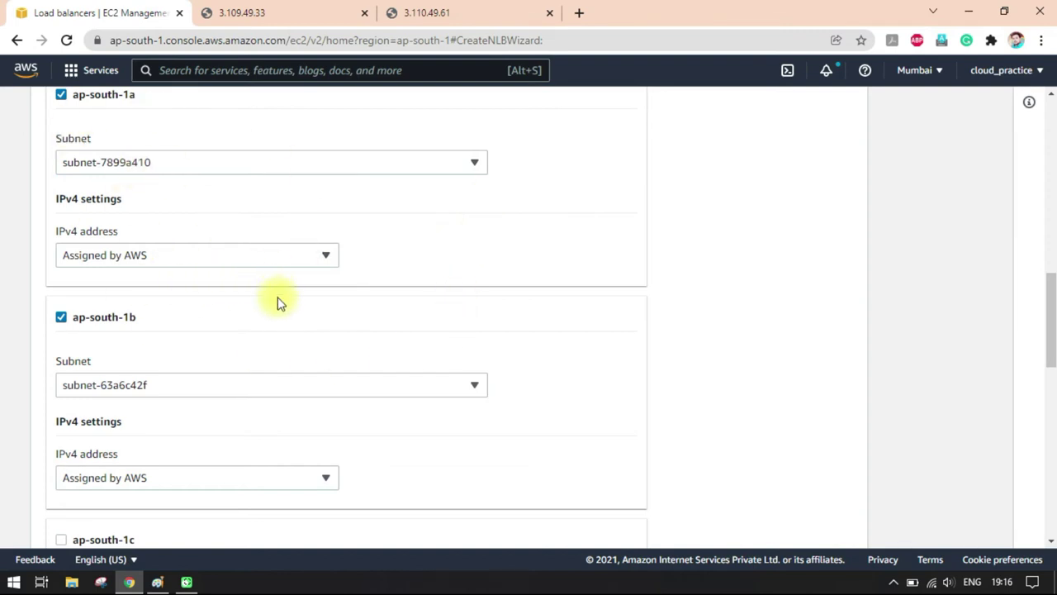
pyautogui.scroll(2, 370, 308)
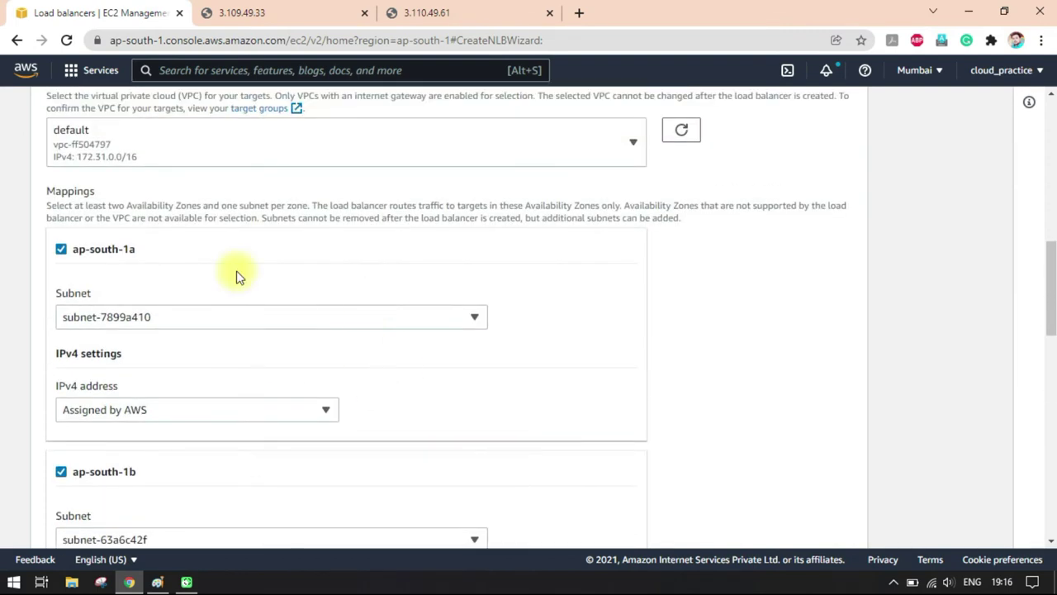
pyautogui.scroll(-1, 413, 312)
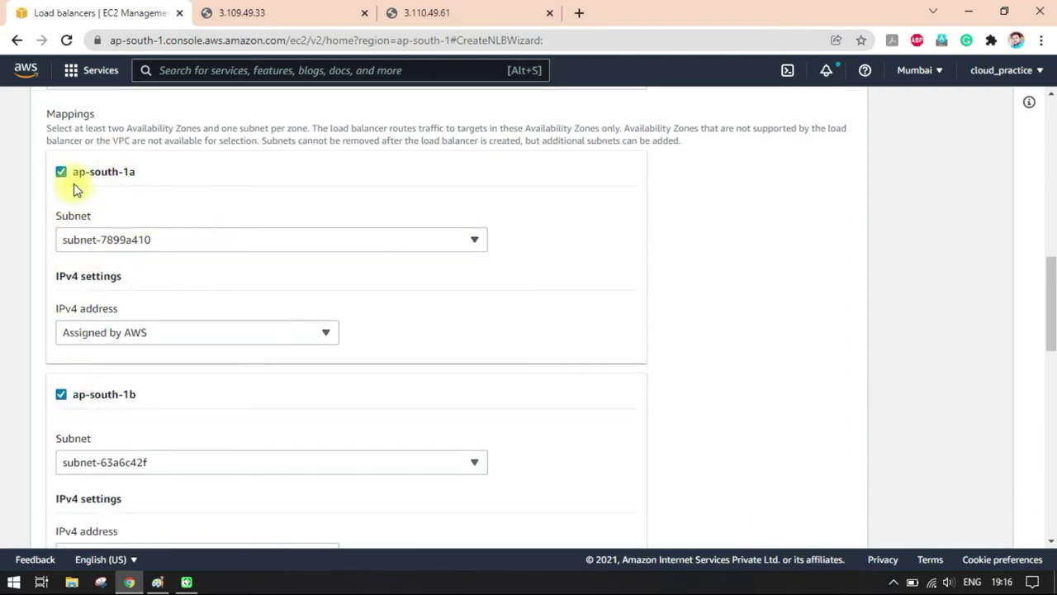
# Add a second listener on TCP port 81 below the TCP:80 listener and remove it again
pyautogui.scroll(-5, 324, 350)
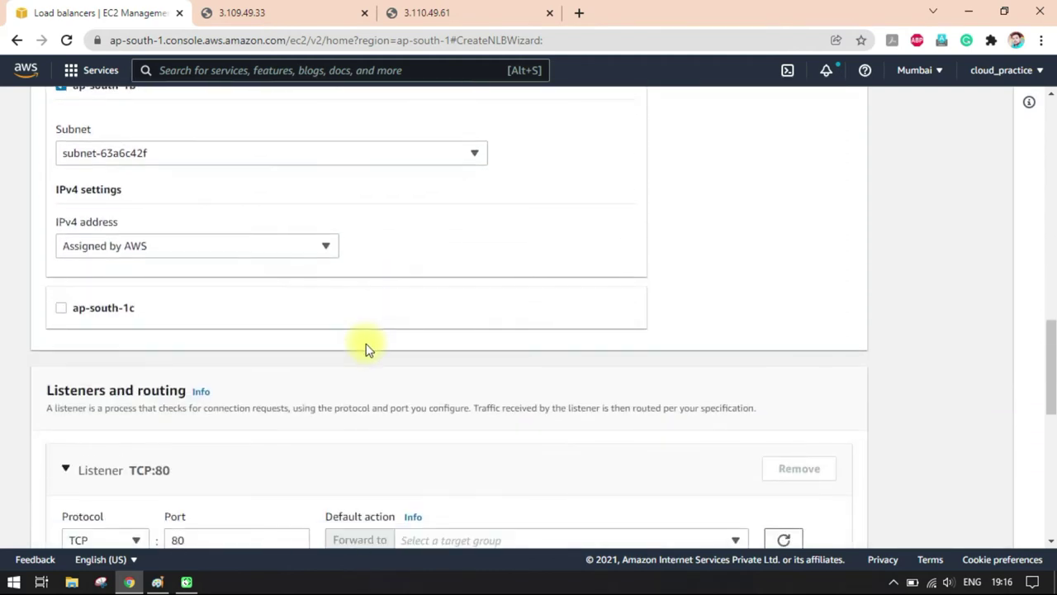
pyautogui.scroll(-2, 331, 314)
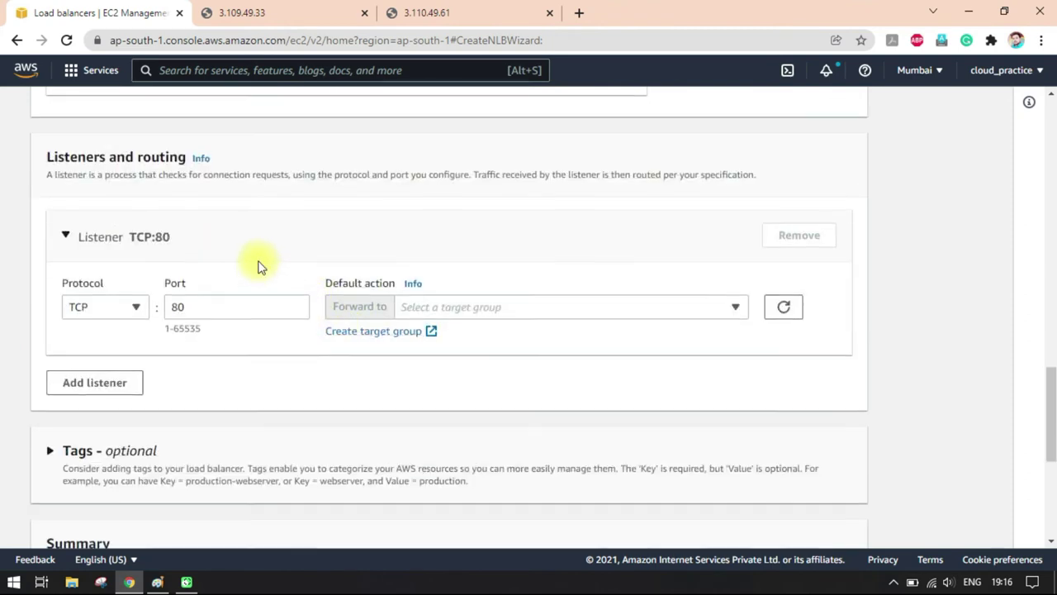
pyautogui.scroll(-1, 262, 248)
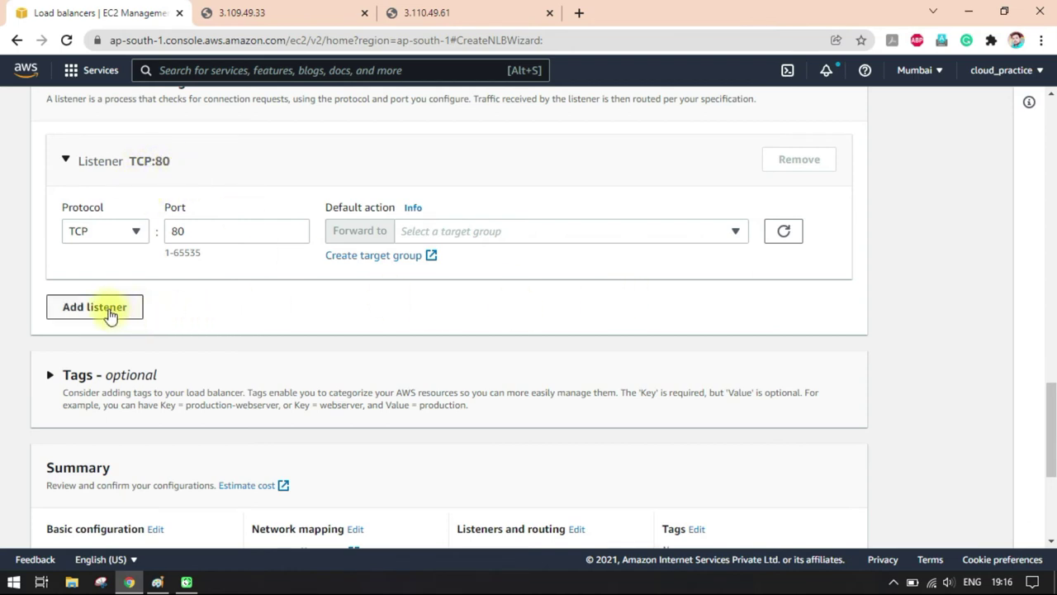
pyautogui.click(206, 228)
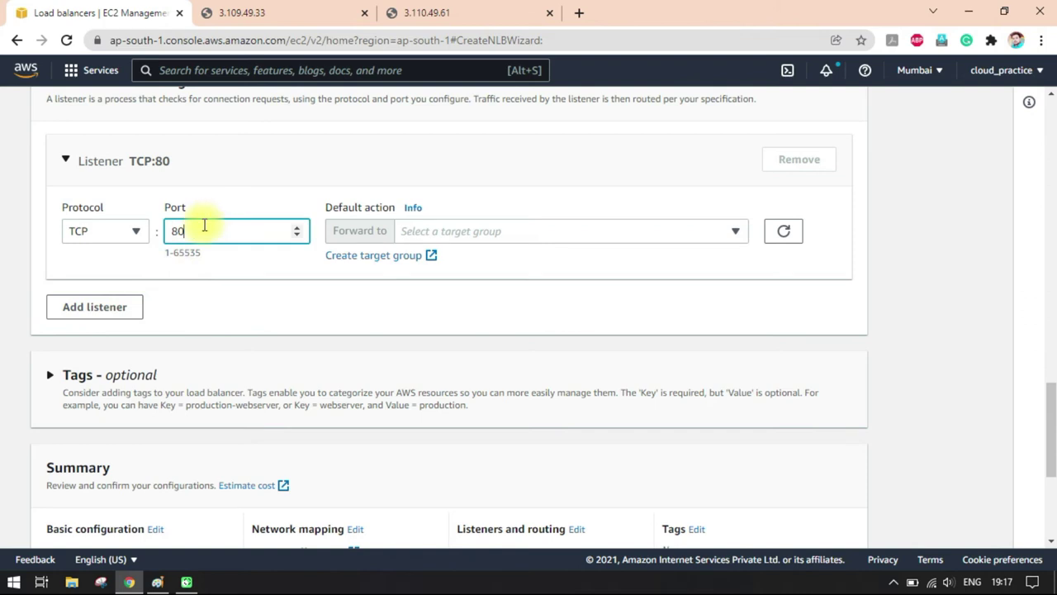
pyautogui.click(115, 310)
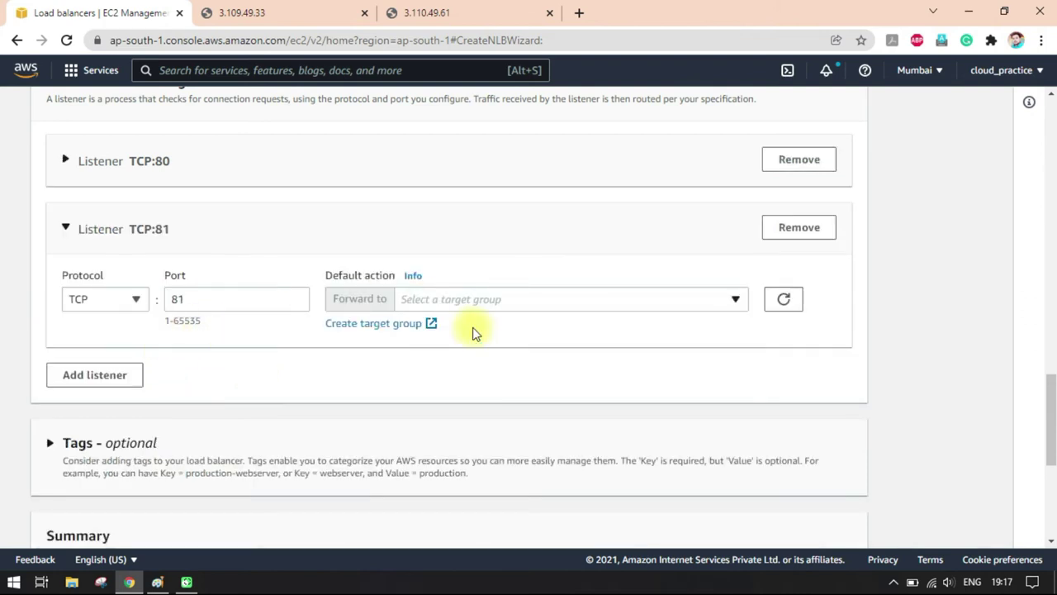
pyautogui.click(799, 228)
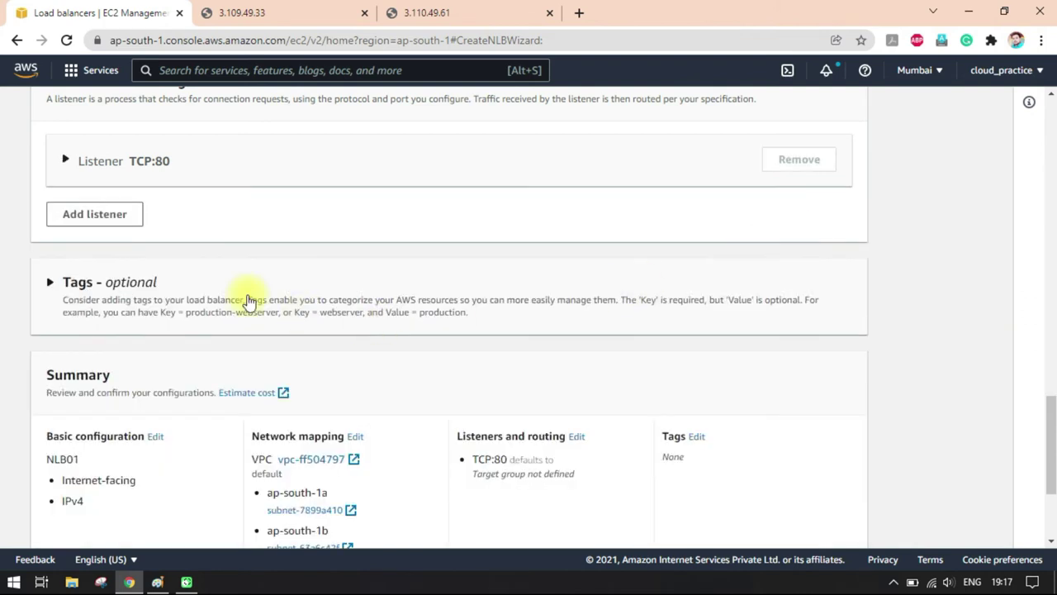
# Expand the TCP:80 listener and check its protocol choices and port field, keeping TCP and 80
pyautogui.scroll(2, 199, 252)
pyautogui.click(70, 312)
pyautogui.scroll(-2, 272, 339)
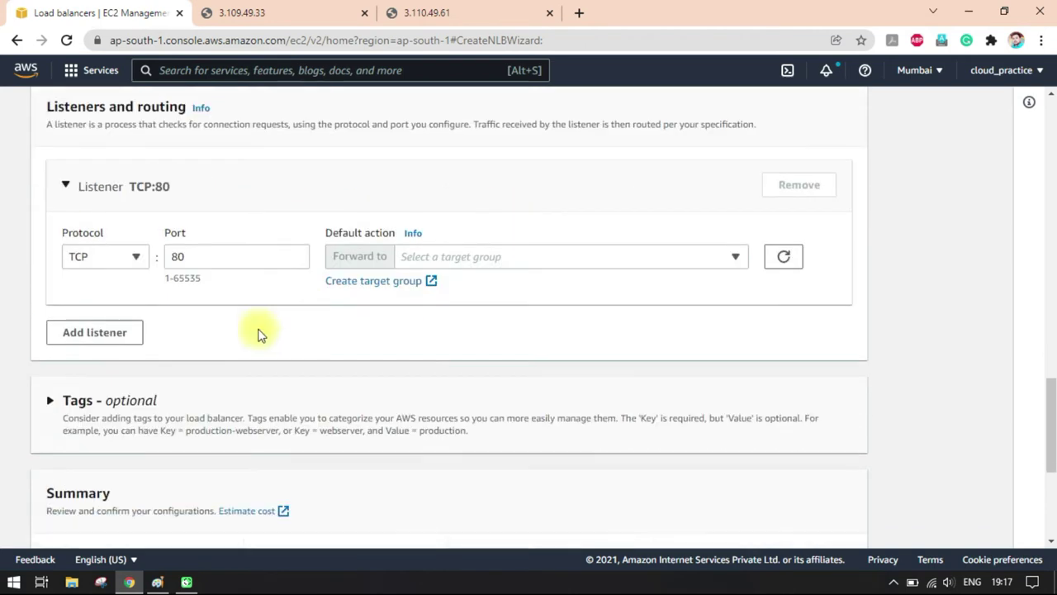
pyautogui.click(132, 230)
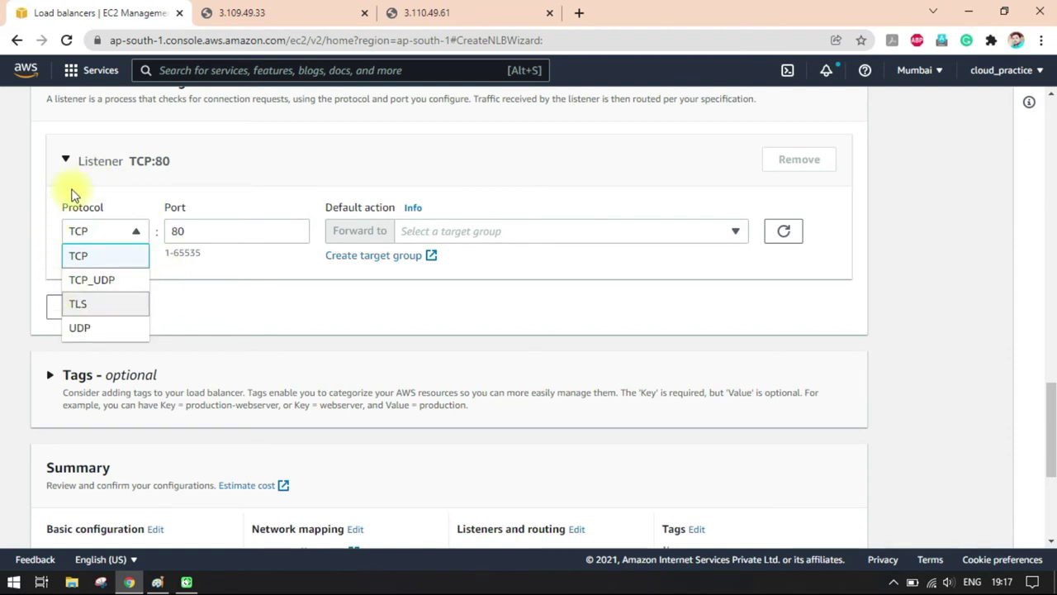
pyautogui.click(162, 199)
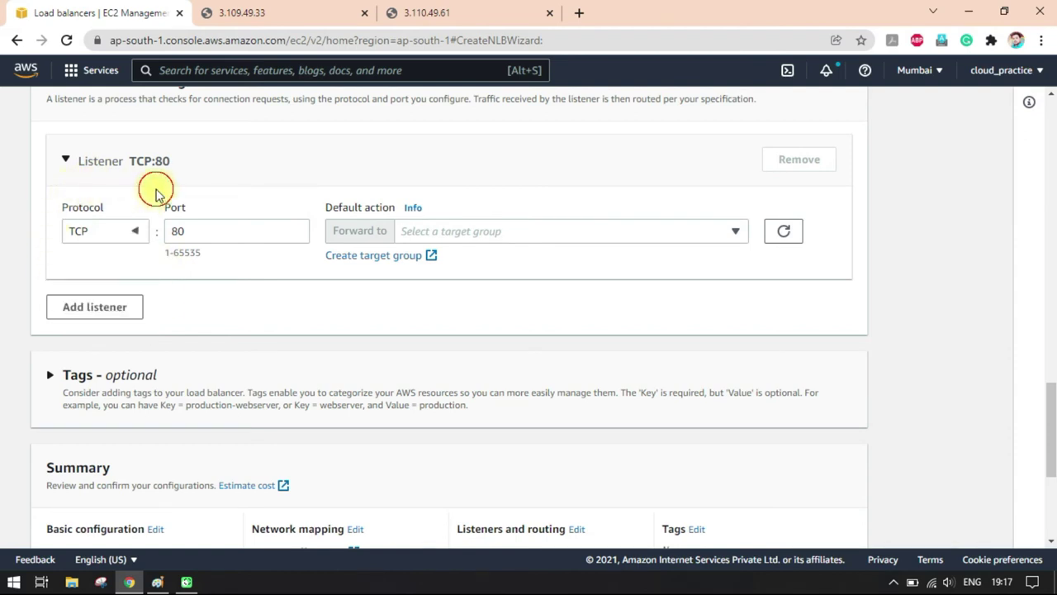
pyautogui.click(184, 233)
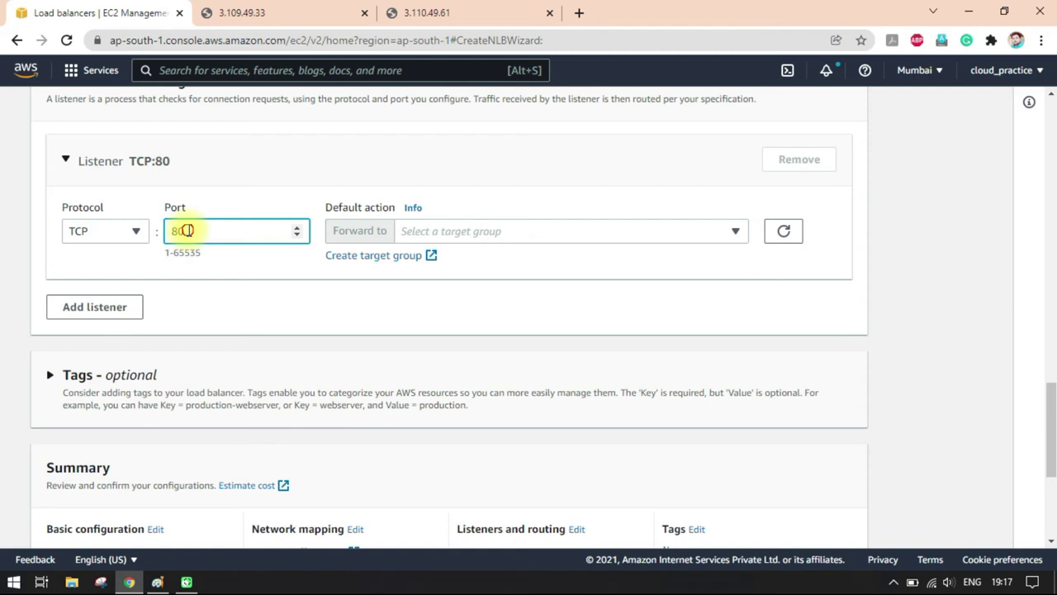
pyautogui.click(202, 207)
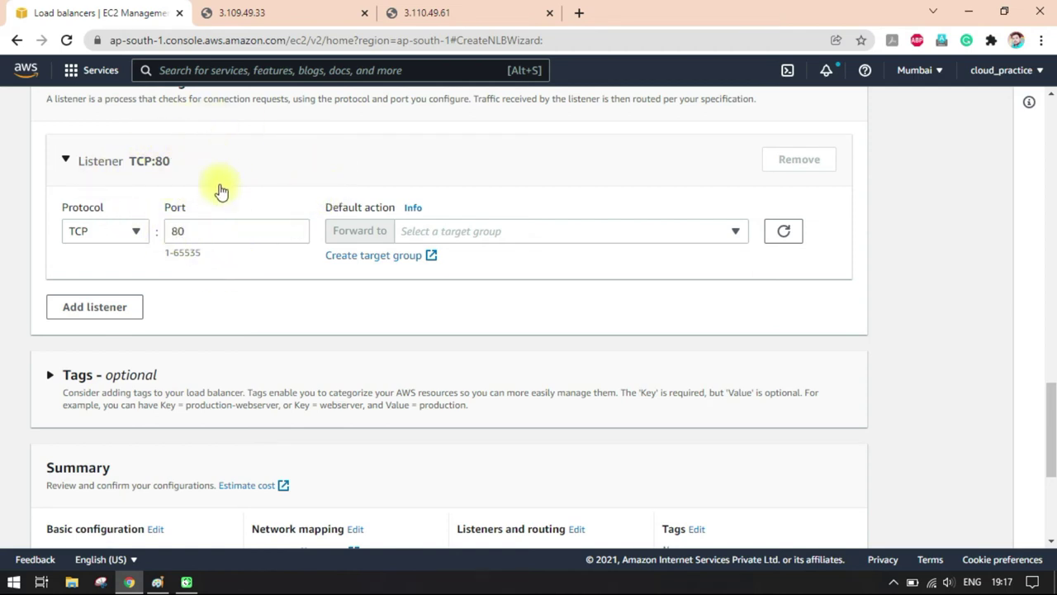
pyautogui.doubleClick(189, 233)
pyautogui.click(218, 231)
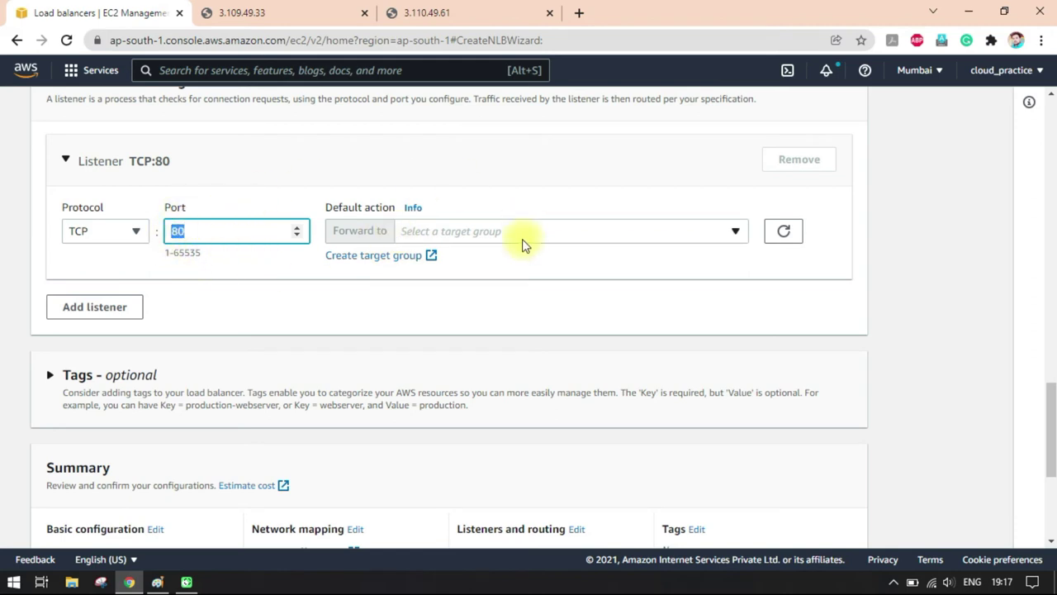
# Set the default action of the TCP:80 listener to forward to target group TG01
pyautogui.click(719, 237)
pyautogui.click(690, 234)
pyautogui.click(707, 240)
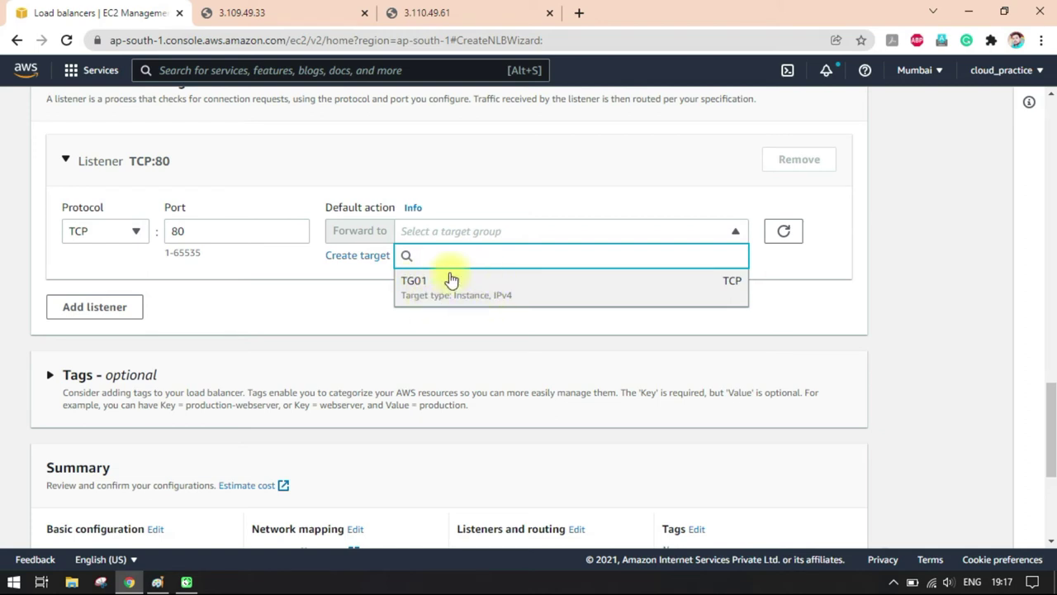
pyautogui.click(413, 291)
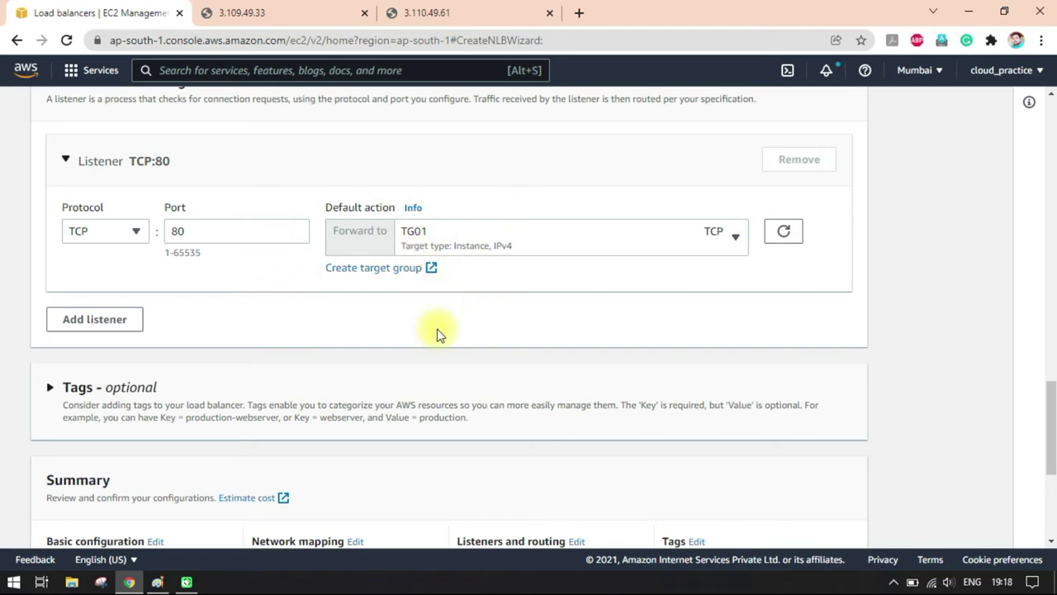
# Review the configuration summary, create the load balancer NLB01 and dismiss the notification banner
pyautogui.scroll(-4, 437, 334)
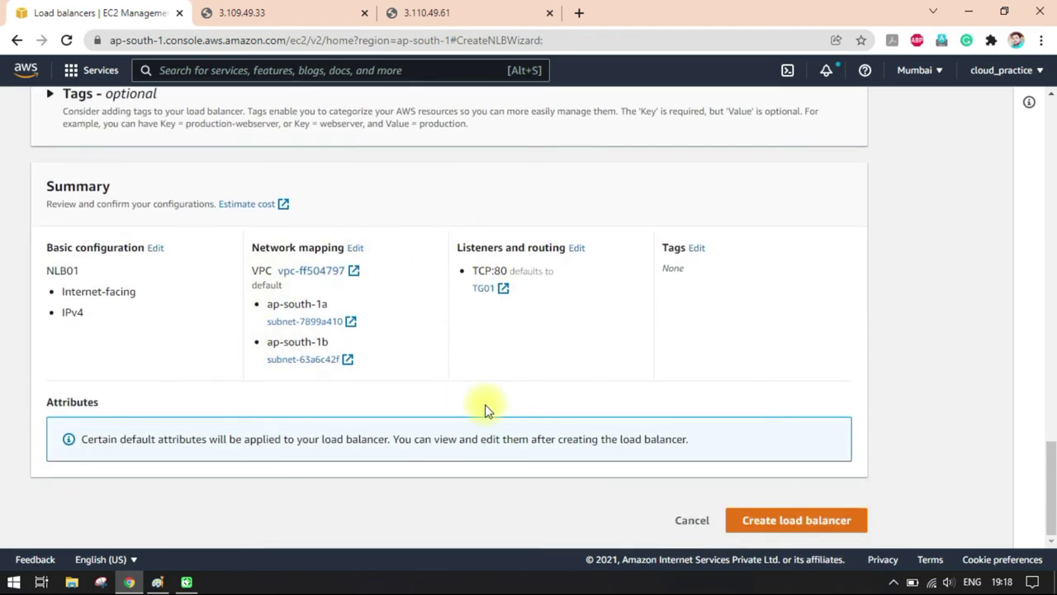
pyautogui.scroll(8, 485, 405)
pyautogui.scroll(-4, 491, 397)
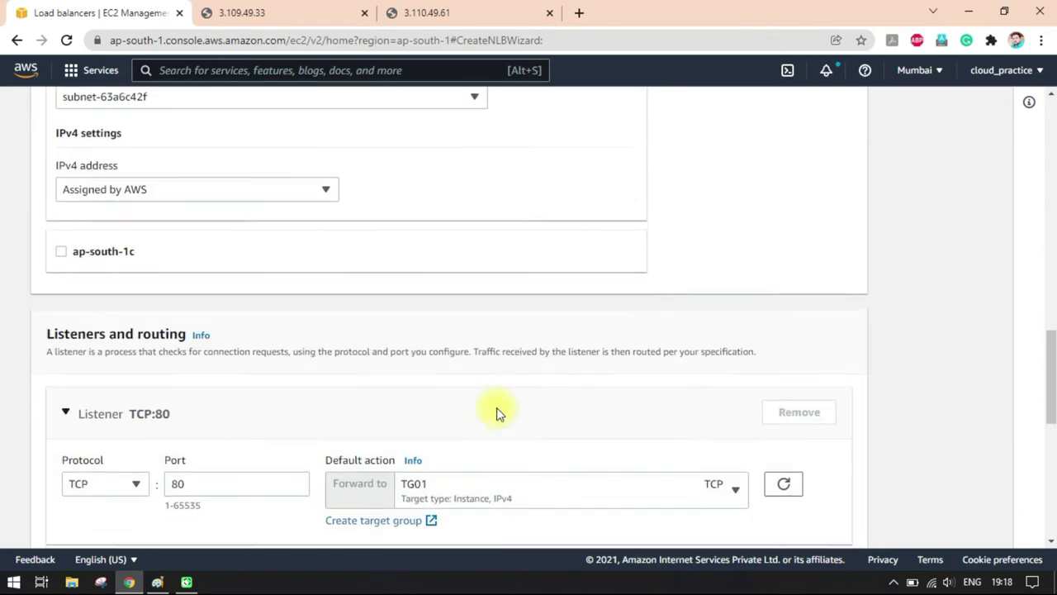
pyautogui.scroll(-7, 496, 413)
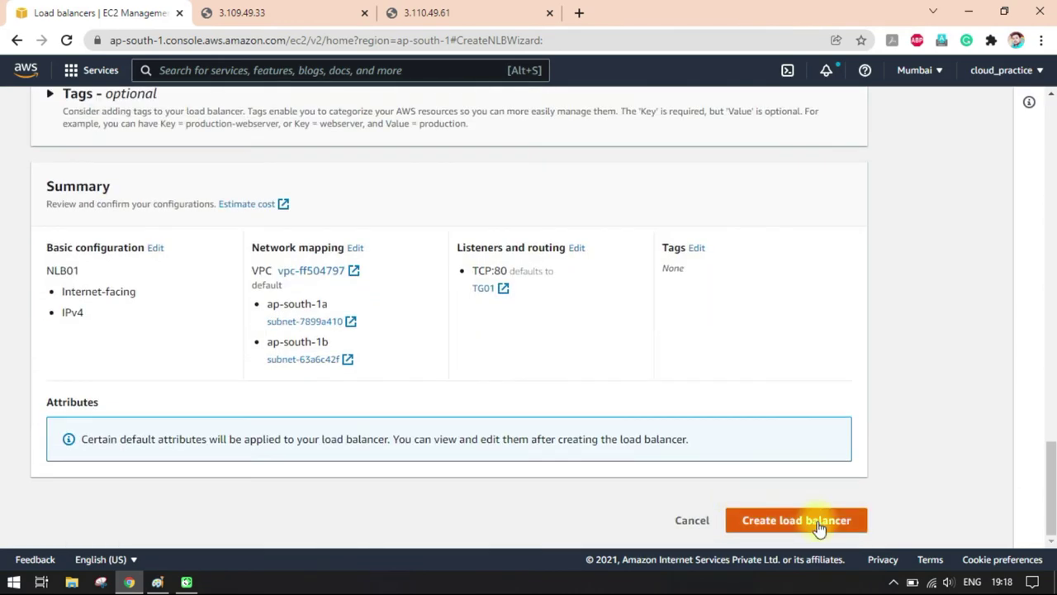
pyautogui.click(819, 527)
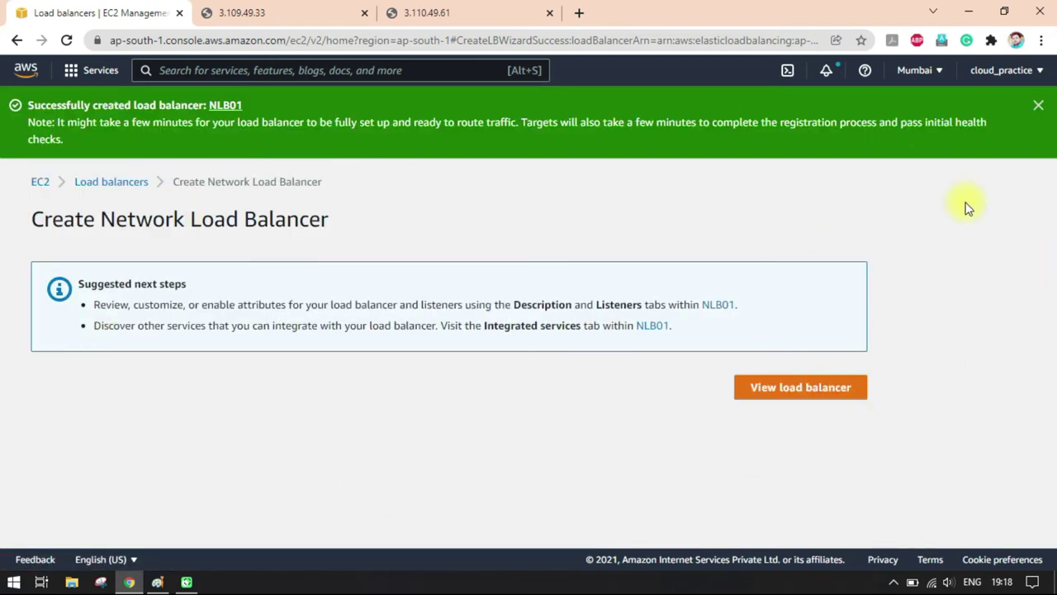
pyautogui.click(1038, 104)
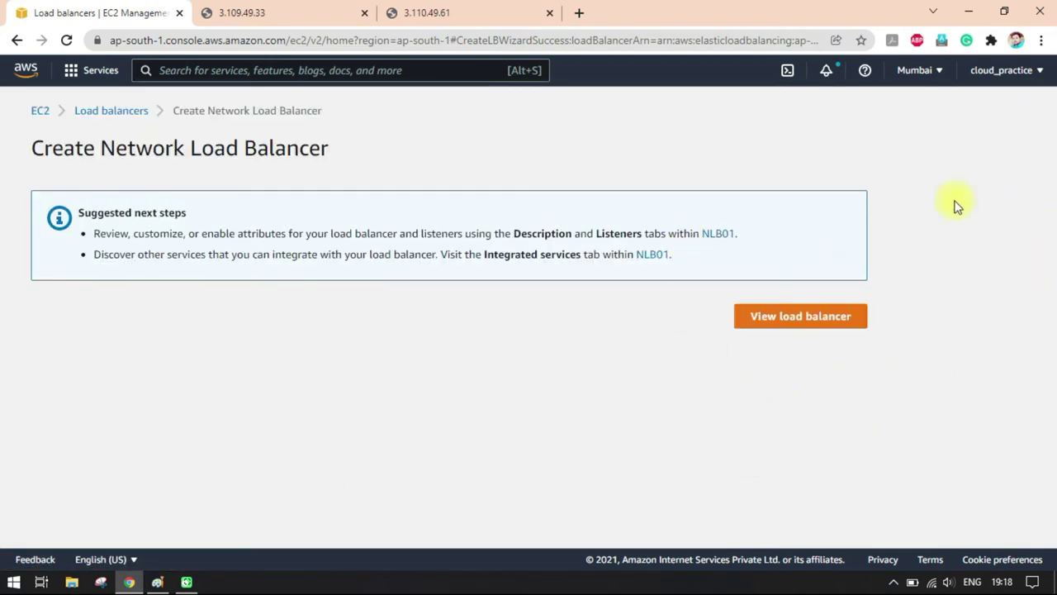
# View NLB01 in the load balancer list, check its state and refresh the list
pyautogui.click(802, 320)
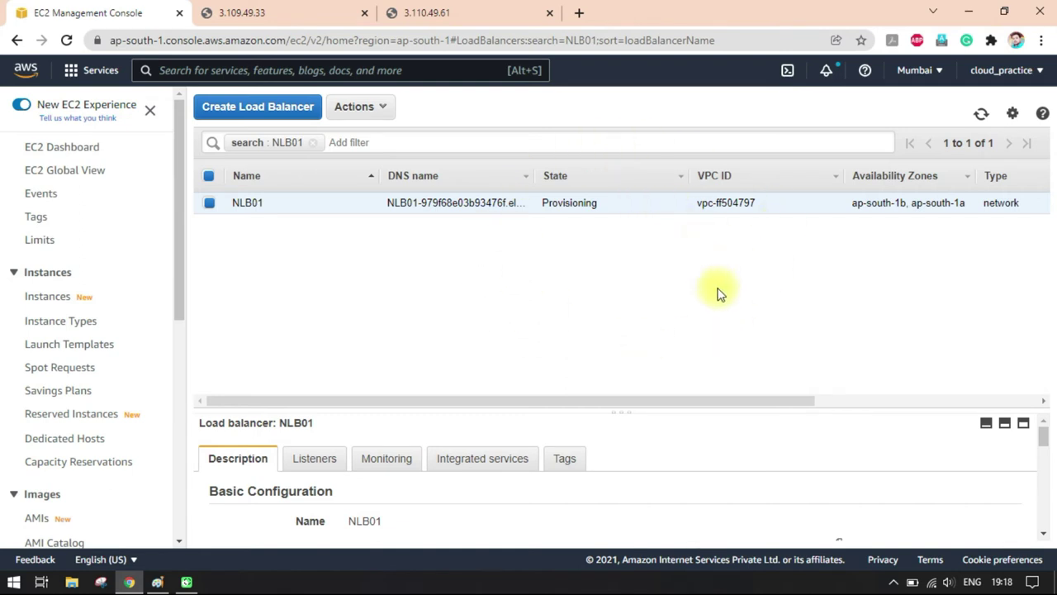
pyautogui.moveTo(543, 202); pyautogui.dragTo(602, 207)
pyautogui.click(625, 252)
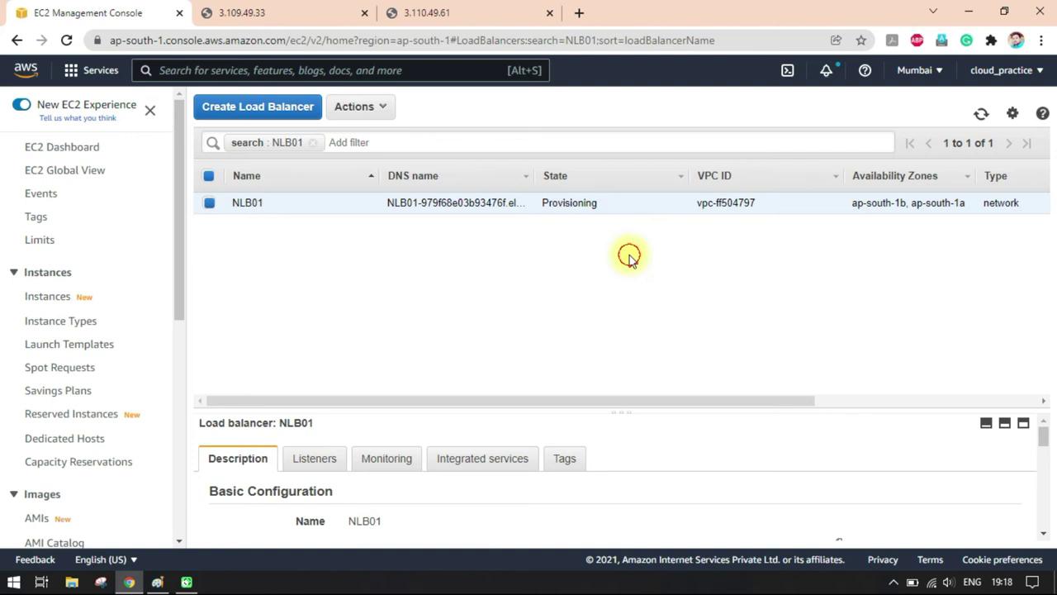
pyautogui.moveTo(546, 203); pyautogui.dragTo(597, 204)
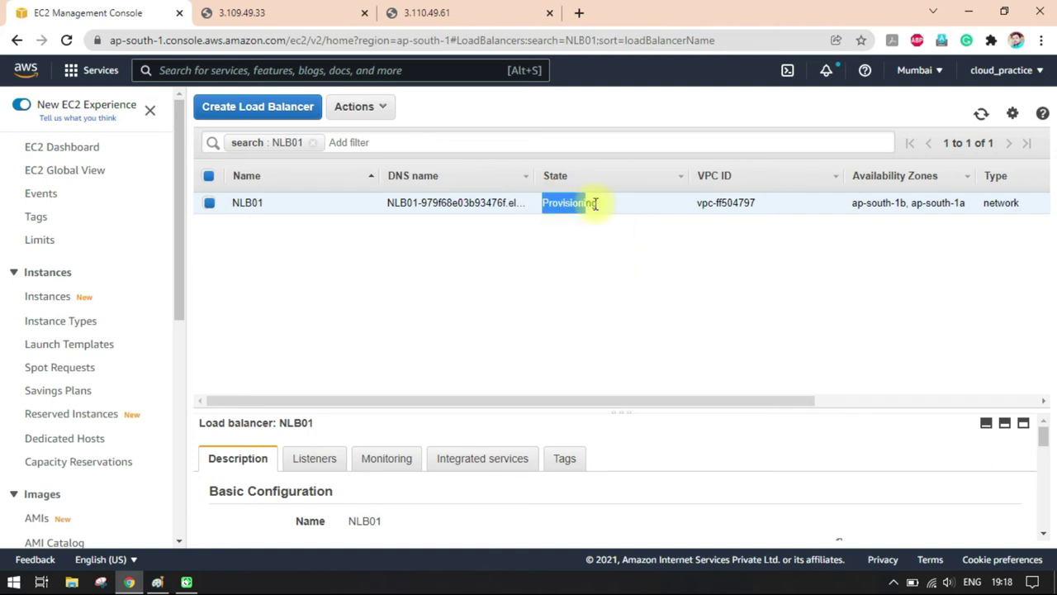
pyautogui.click(633, 269)
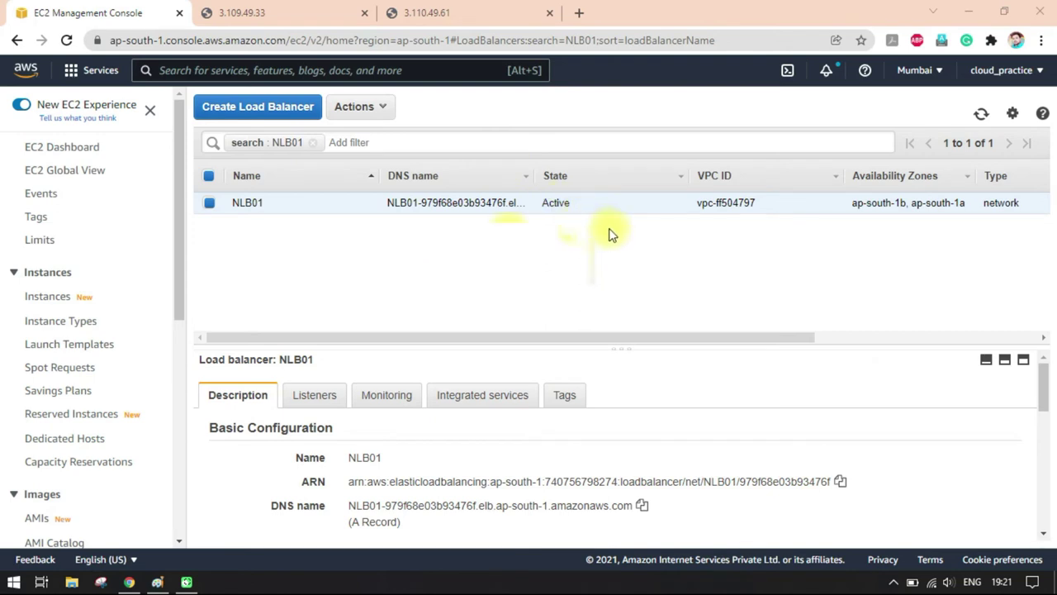
pyautogui.click(980, 113)
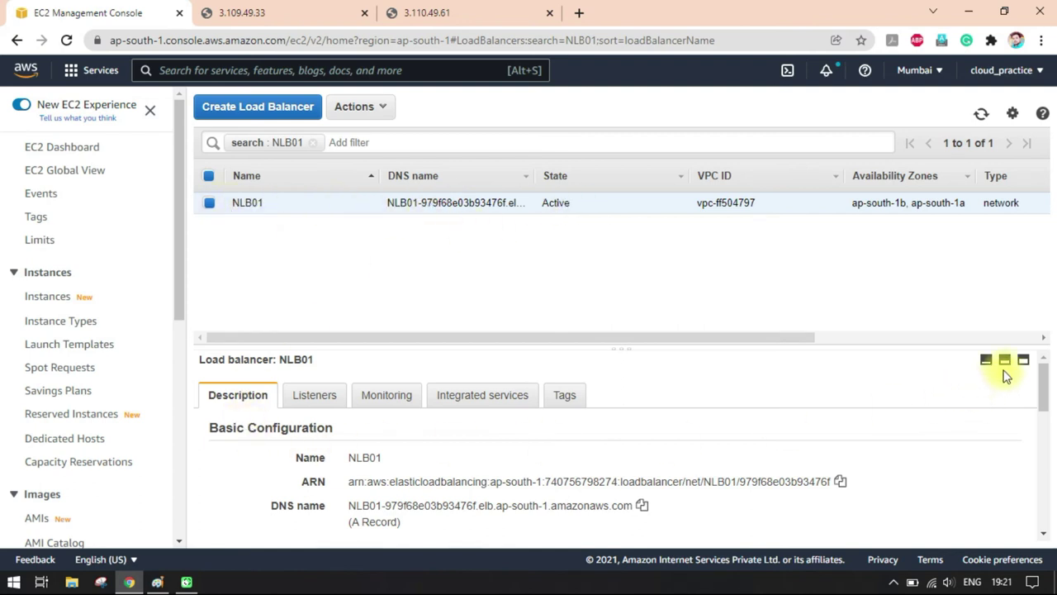
# Enlarge the details of NLB01 and copy its DNS name from the basic configuration
pyautogui.click(1024, 360)
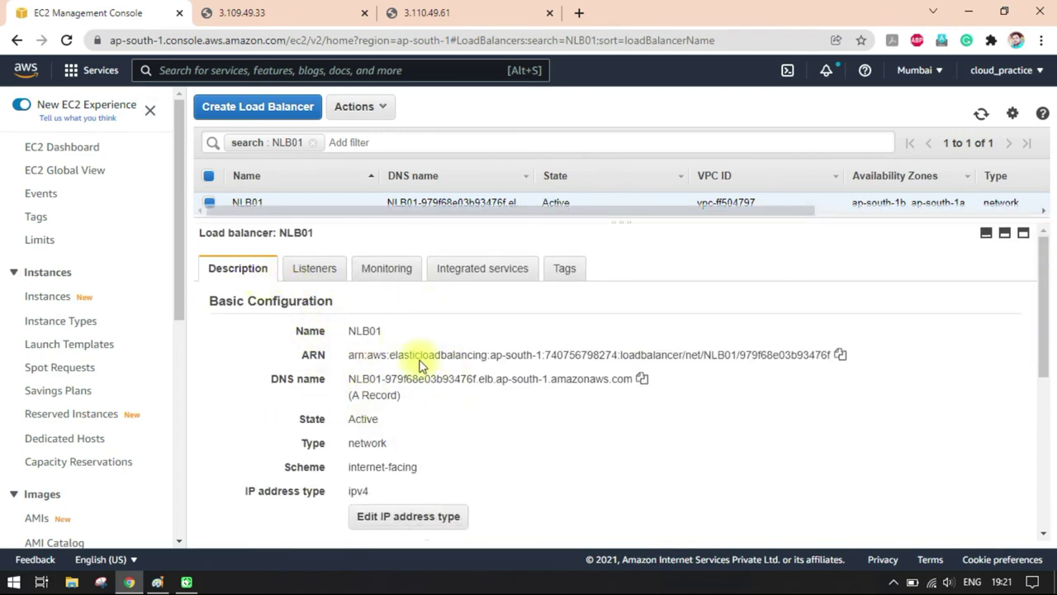
pyautogui.moveTo(273, 380); pyautogui.dragTo(318, 381)
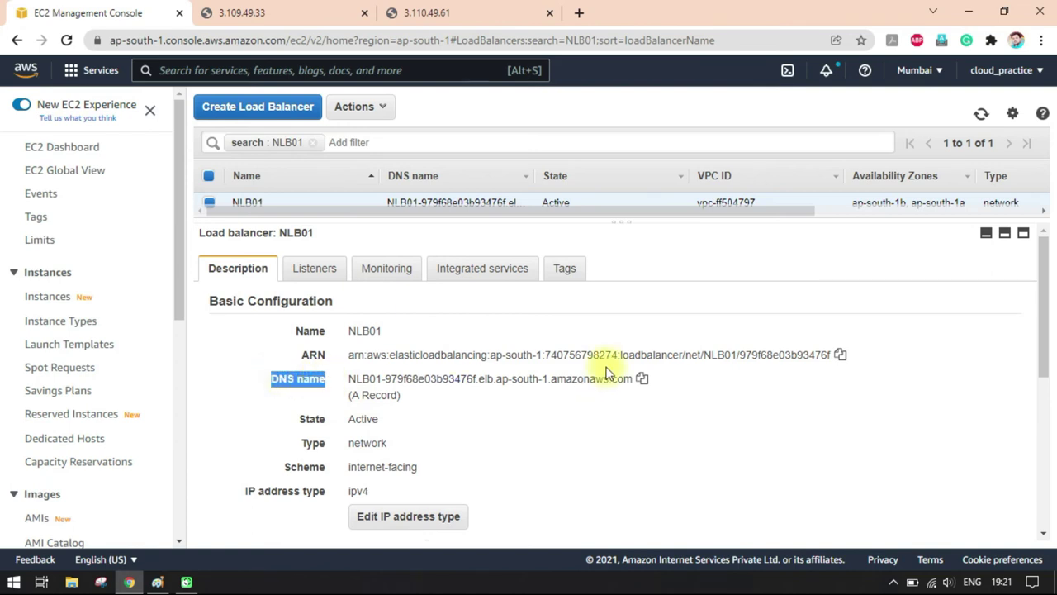
pyautogui.click(643, 380)
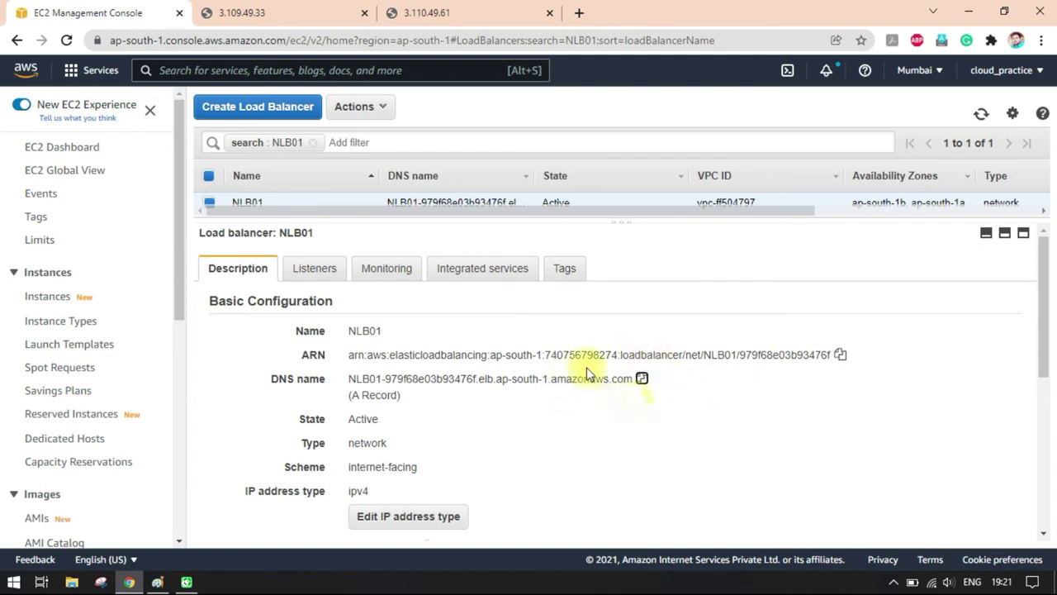
pyautogui.moveTo(431, 380); pyautogui.dragTo(569, 381)
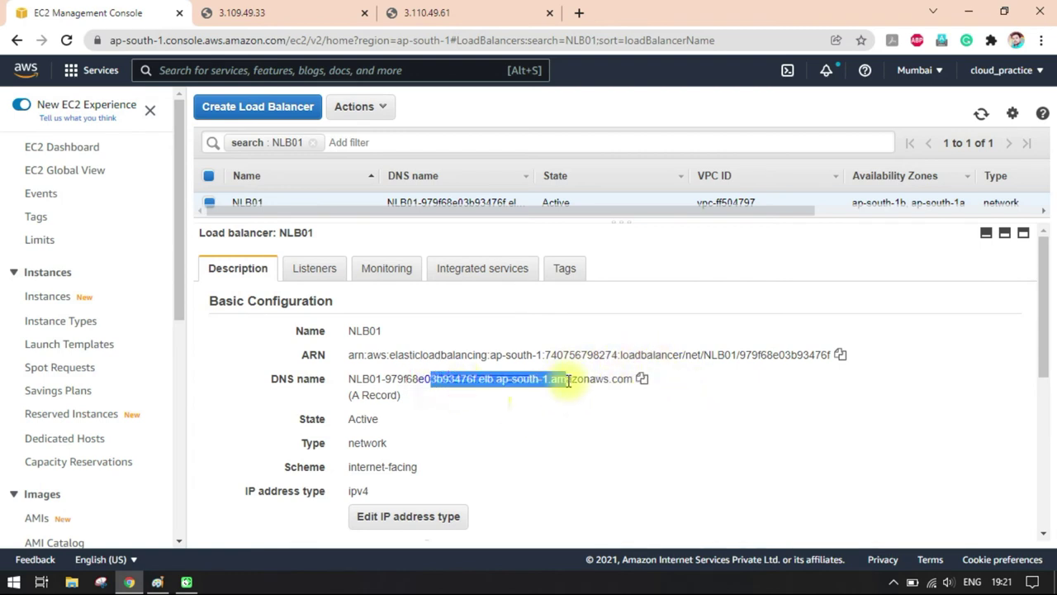
pyautogui.click(360, 393)
pyautogui.moveTo(353, 395); pyautogui.dragTo(377, 391)
pyautogui.click(389, 394)
pyautogui.click(643, 378)
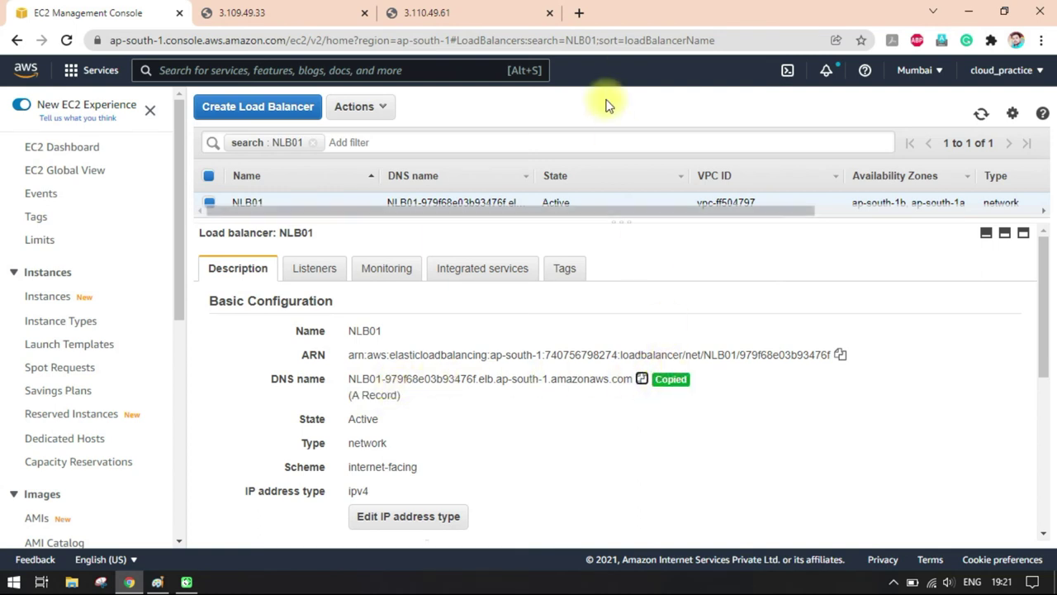
# Open the copied DNS name of NLB01 in a new browser tab
pyautogui.click(579, 13)
pyautogui.rightClick(586, 39)
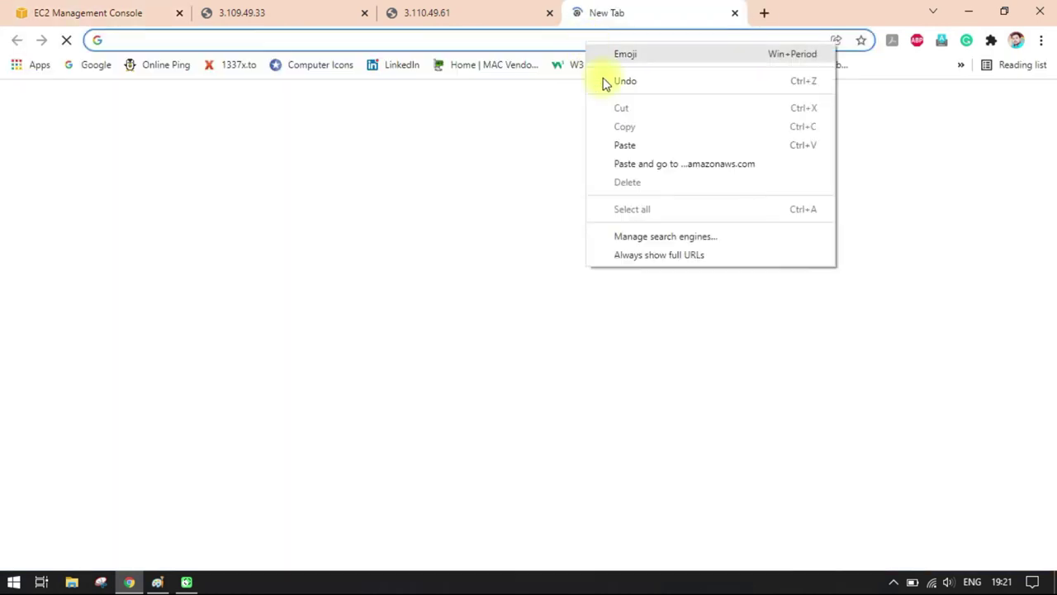
pyautogui.click(630, 165)
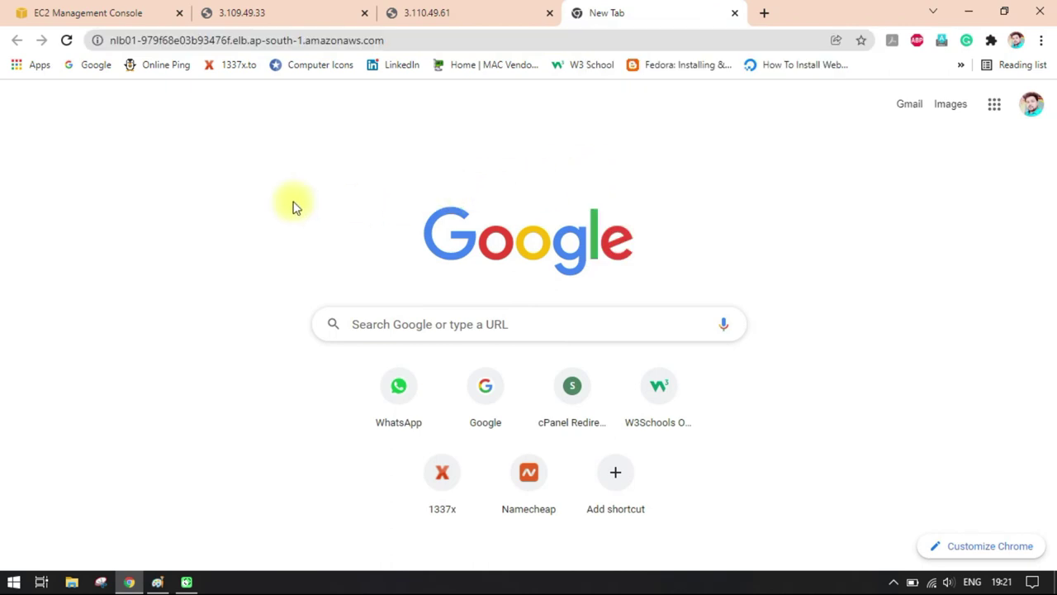
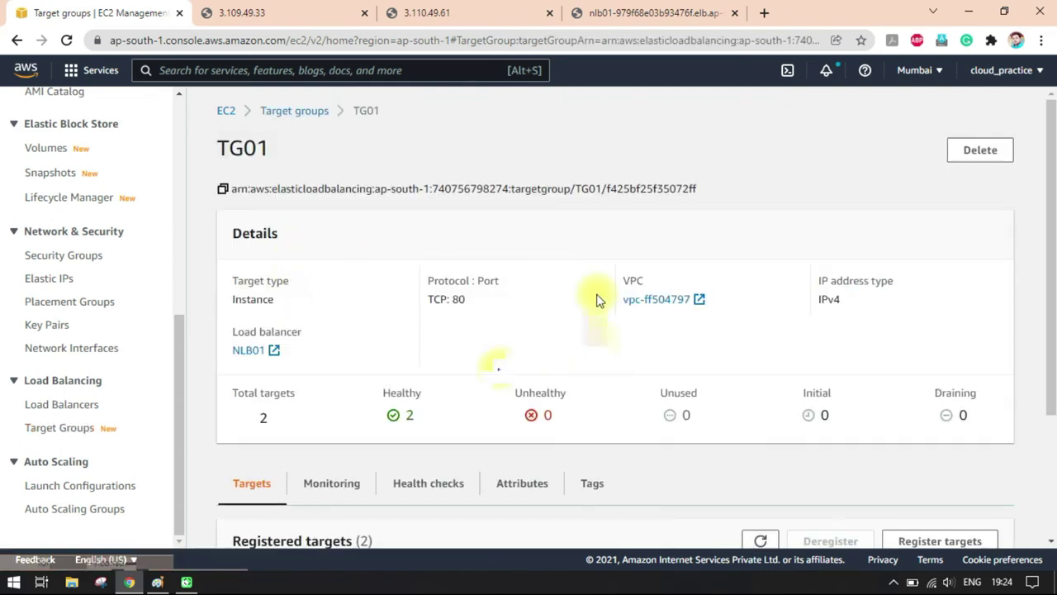
# Examine the healthy and unhealthy target counts of TG01 and the health status of registered instances 01 and 02
pyautogui.scroll(-2, 570, 361)
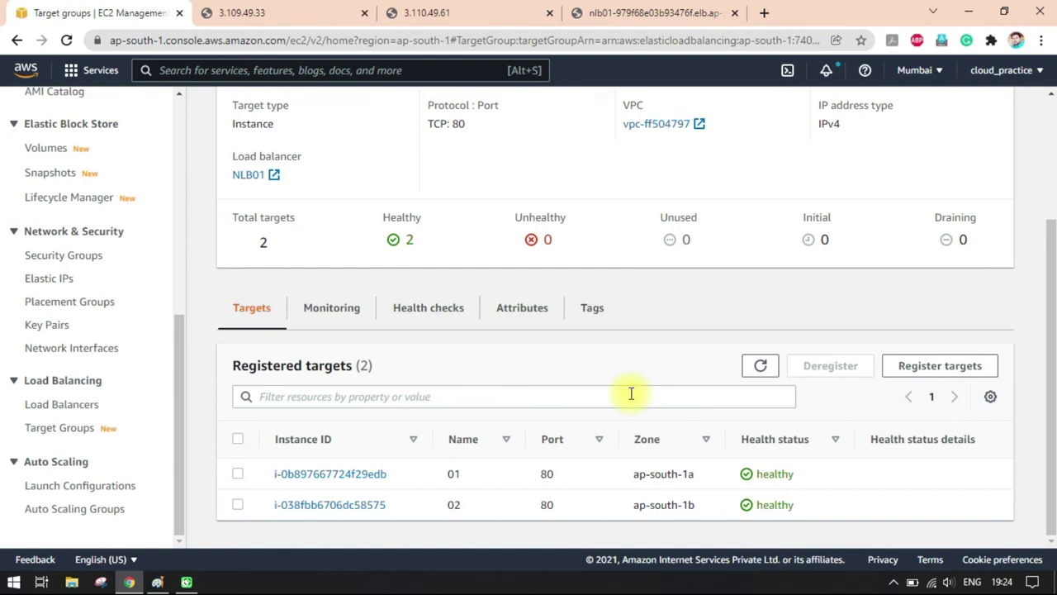
pyautogui.scroll(1, 631, 393)
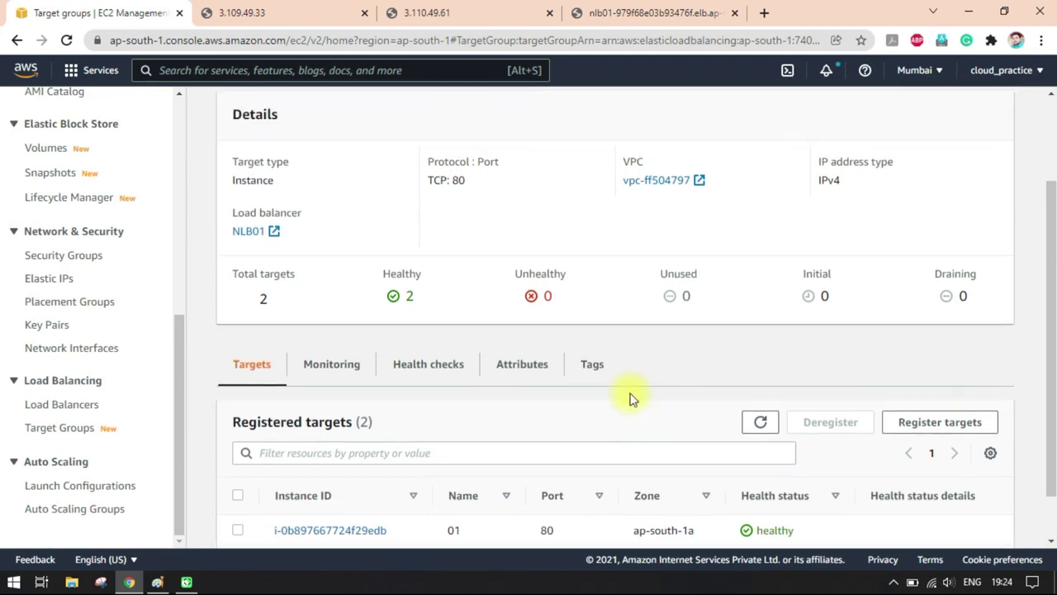
pyautogui.scroll(1, 406, 323)
pyautogui.doubleClick(395, 296)
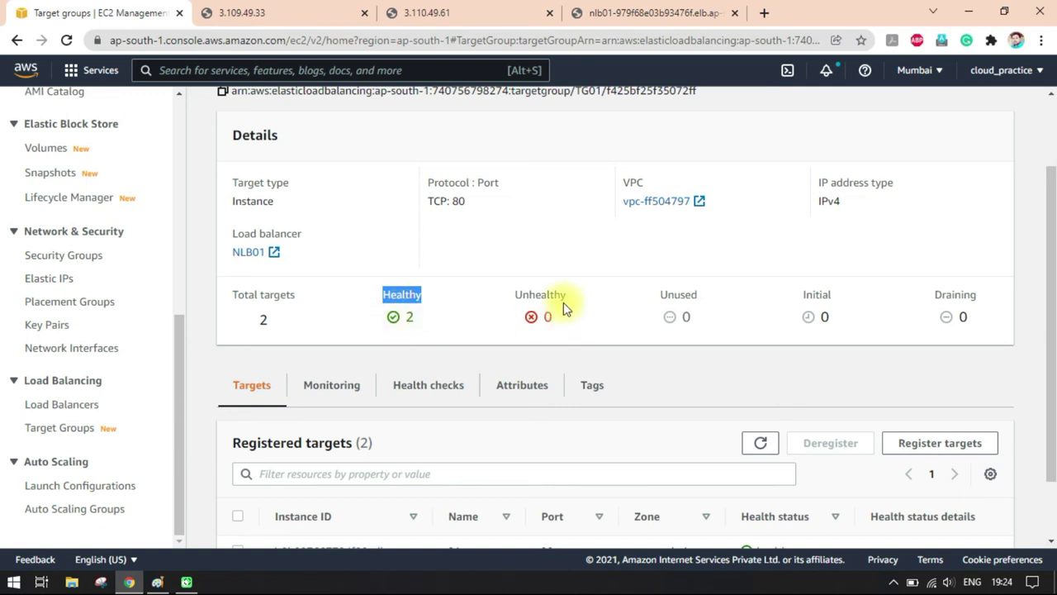
pyautogui.moveTo(521, 295); pyautogui.dragTo(565, 295)
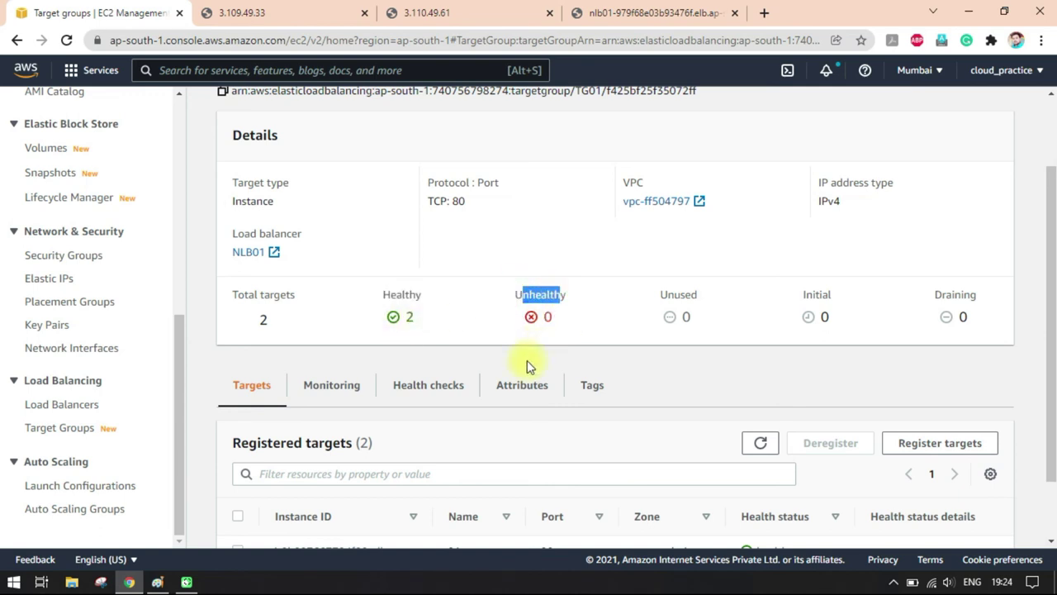
pyautogui.scroll(-2, 527, 380)
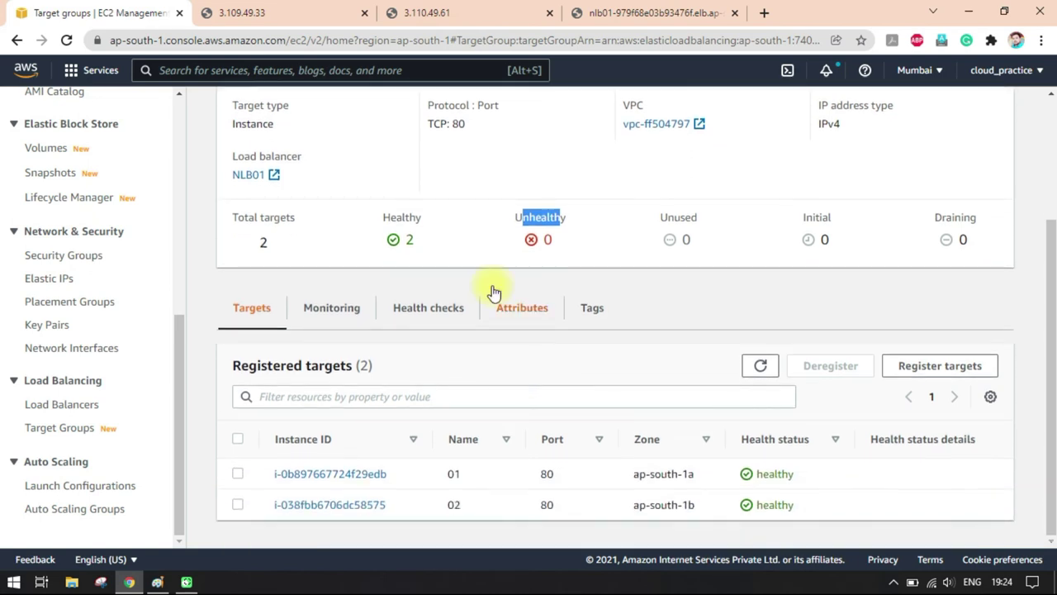
pyautogui.doubleClick(548, 241)
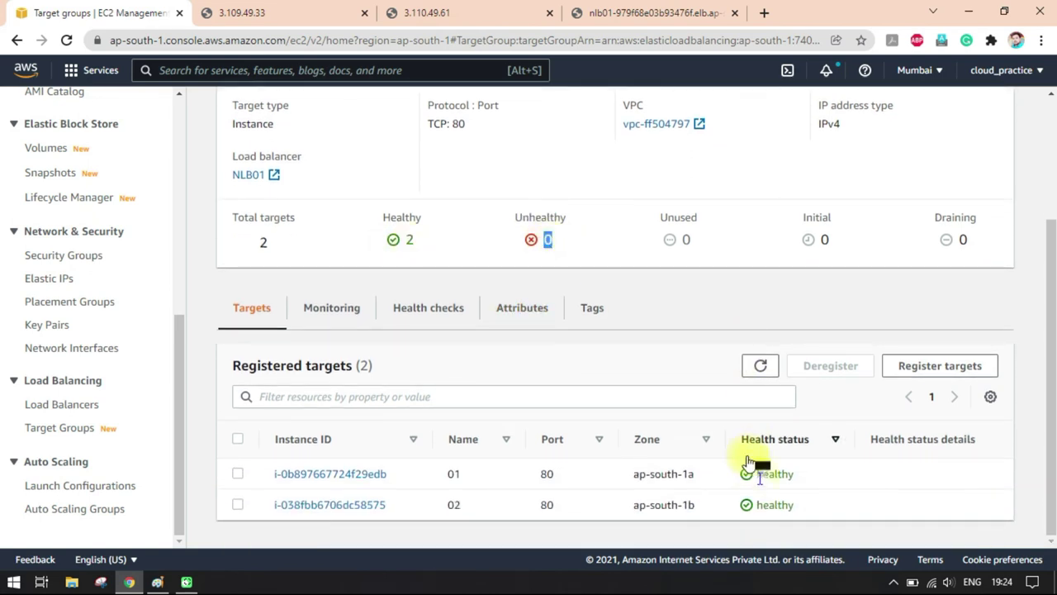
pyautogui.doubleClick(768, 474)
pyautogui.doubleClick(768, 504)
pyautogui.click(765, 500)
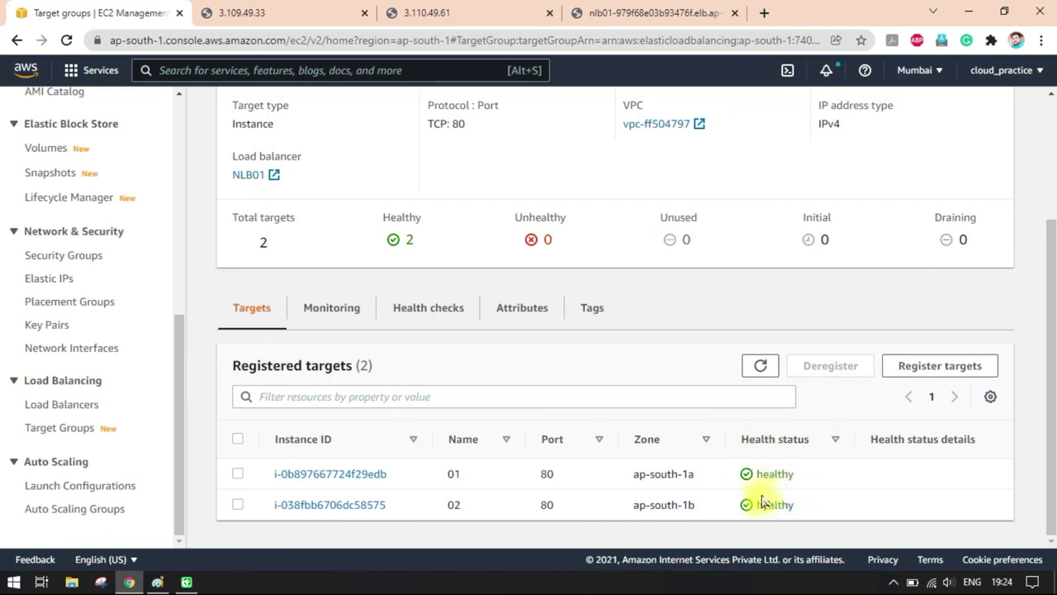
pyautogui.moveTo(750, 503); pyautogui.dragTo(797, 516)
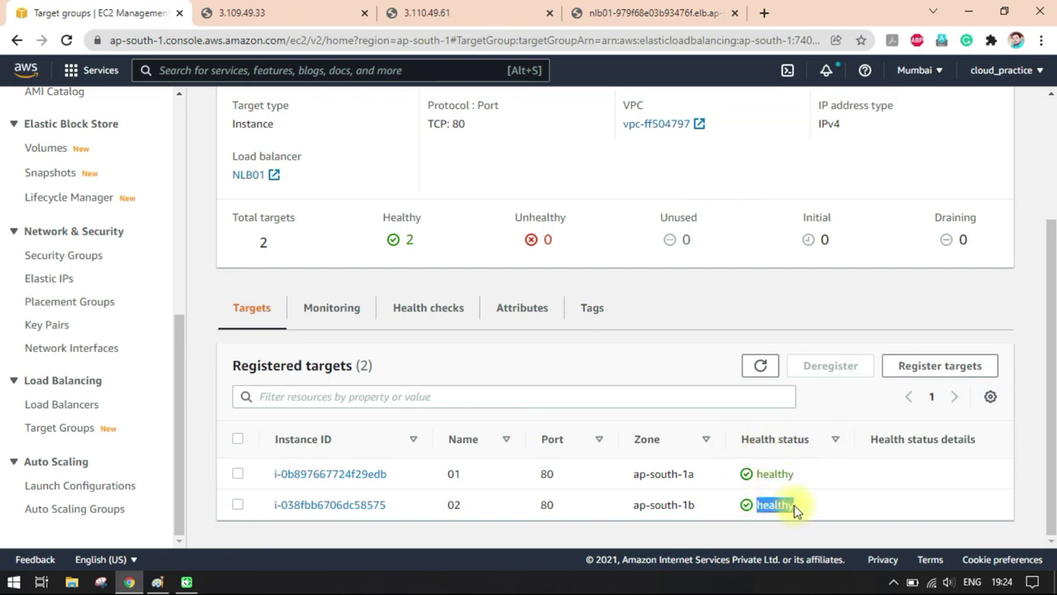
pyautogui.click(795, 506)
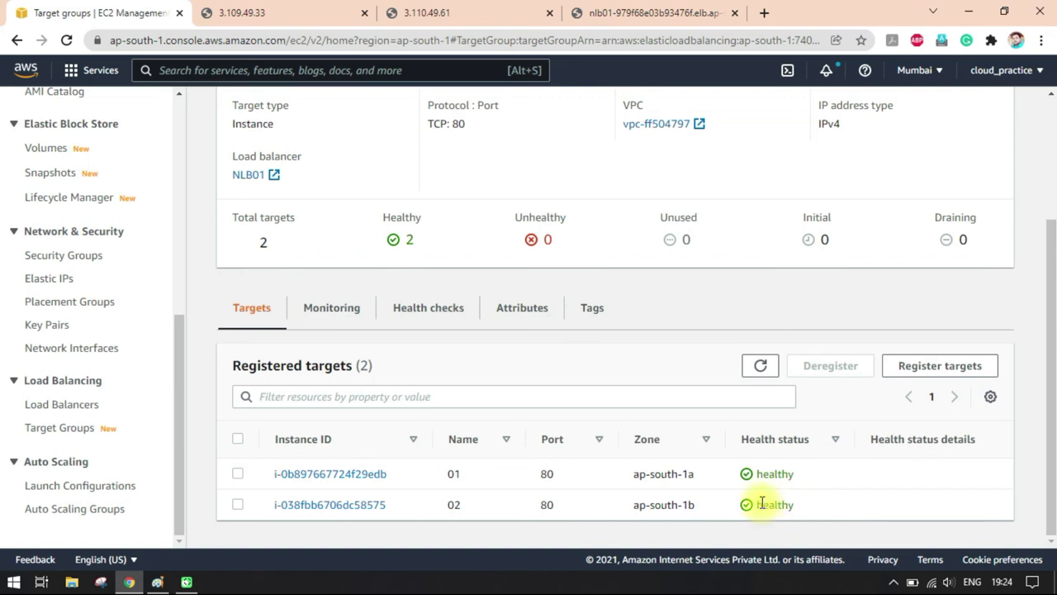
# Reload the page at NLB01's DNS name and check which server responds
pyautogui.doubleClick(761, 504)
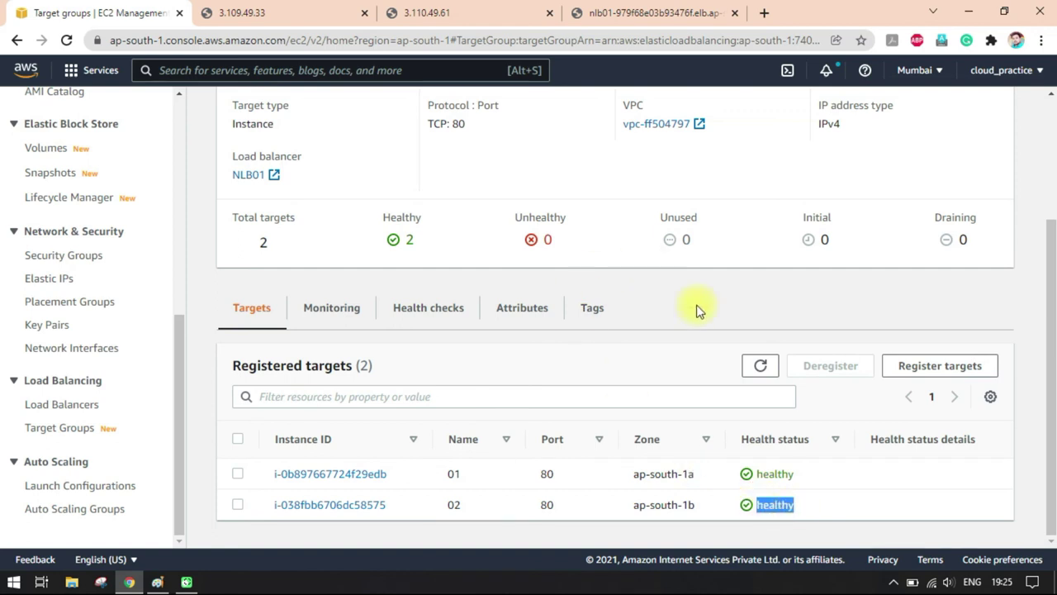
pyautogui.click(620, 13)
pyautogui.click(66, 39)
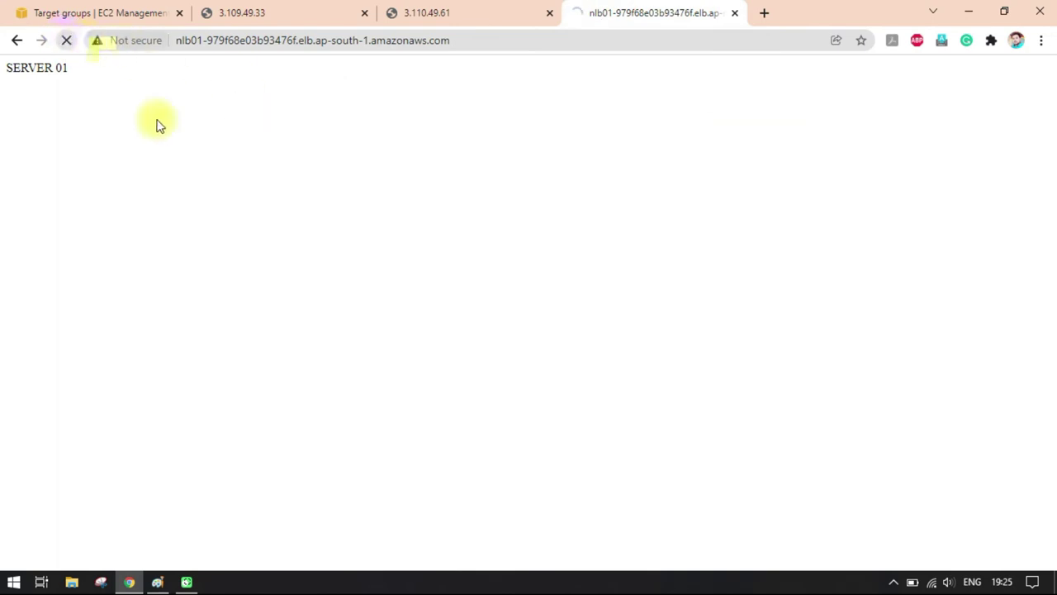
pyautogui.moveTo(69, 73); pyautogui.dragTo(12, 66)
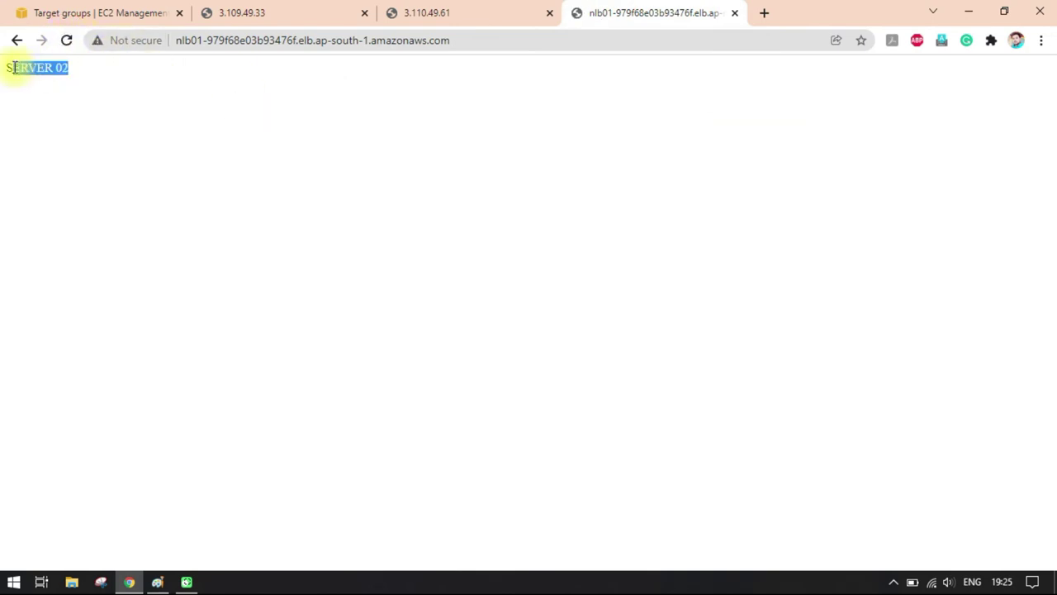
pyautogui.click(131, 77)
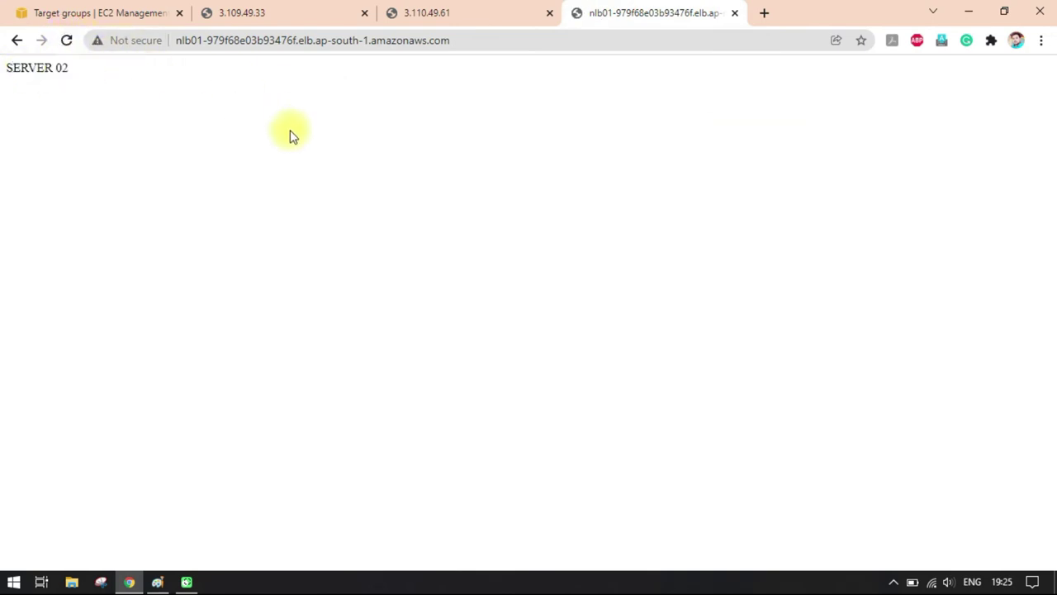
# Review TG01's target health status and the NLB01 DNS address used for the test page
pyautogui.click(107, 15)
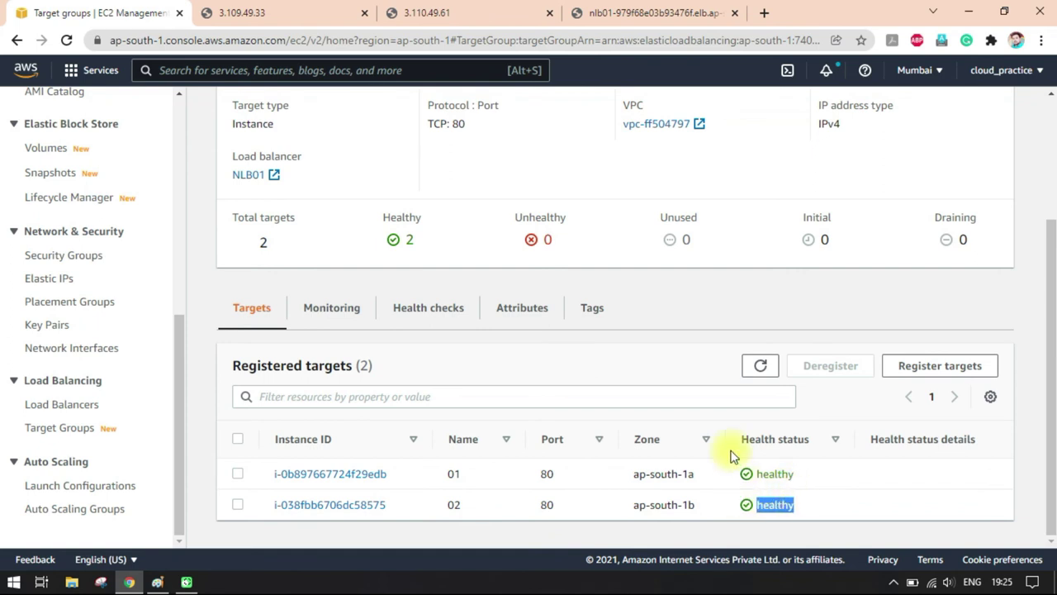
pyautogui.scroll(2, 526, 371)
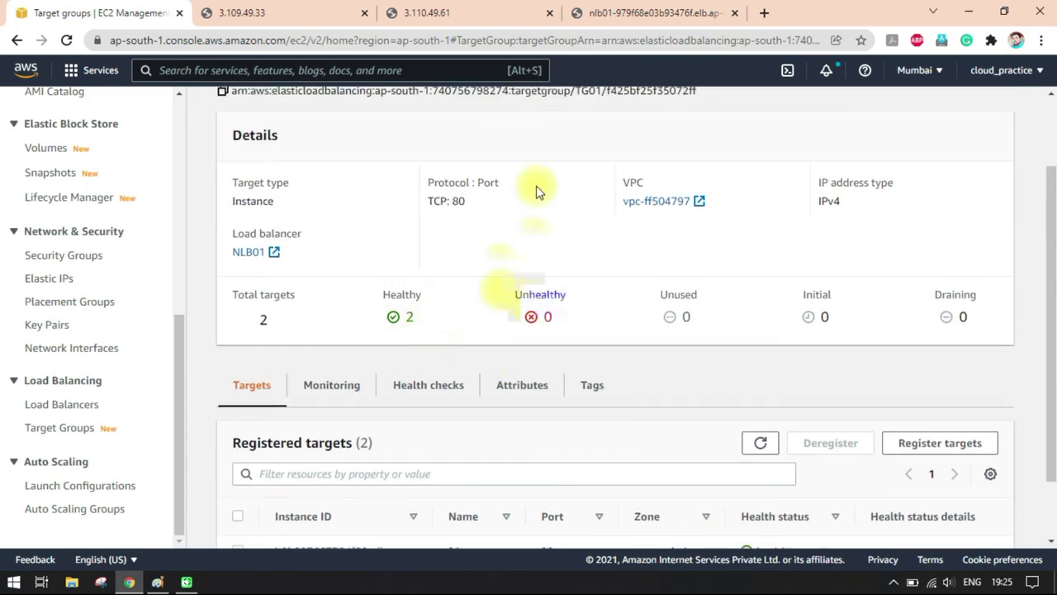
pyautogui.click(596, 15)
pyautogui.moveTo(219, 40); pyautogui.dragTo(465, 42)
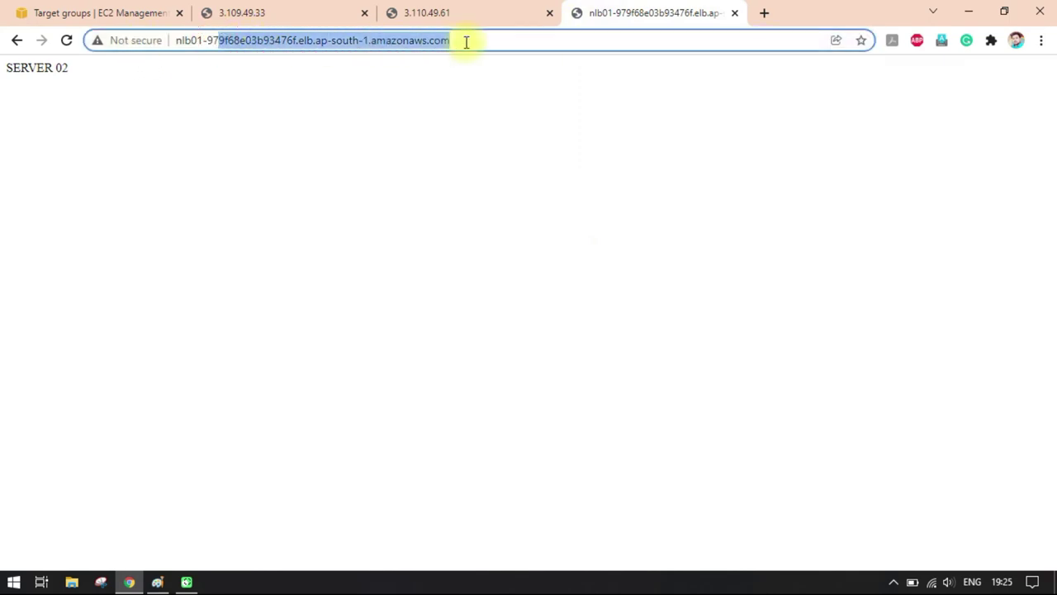
pyautogui.click(470, 102)
pyautogui.click(116, 13)
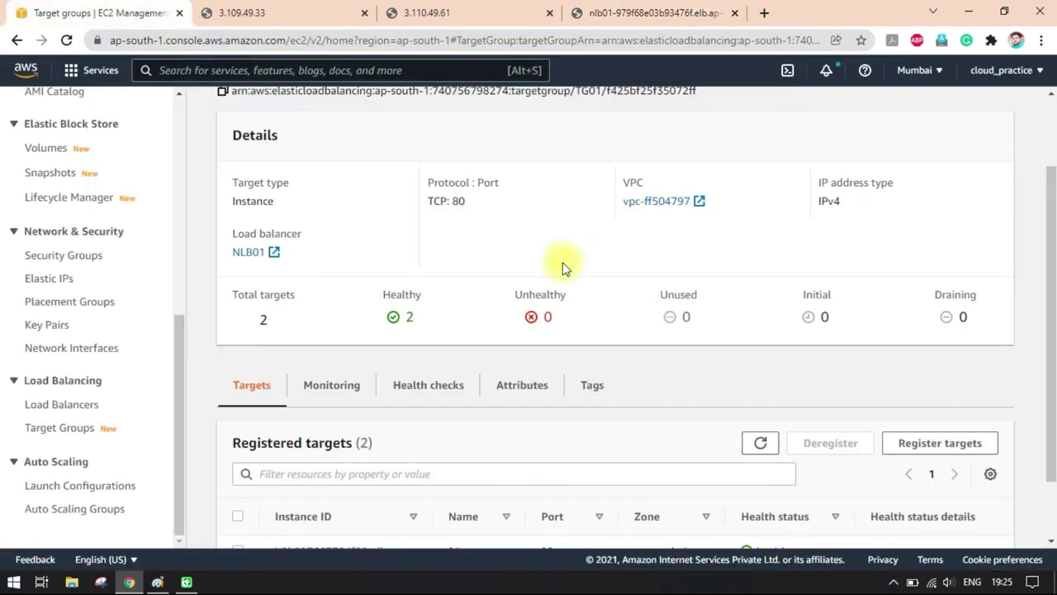
pyautogui.scroll(1, 562, 262)
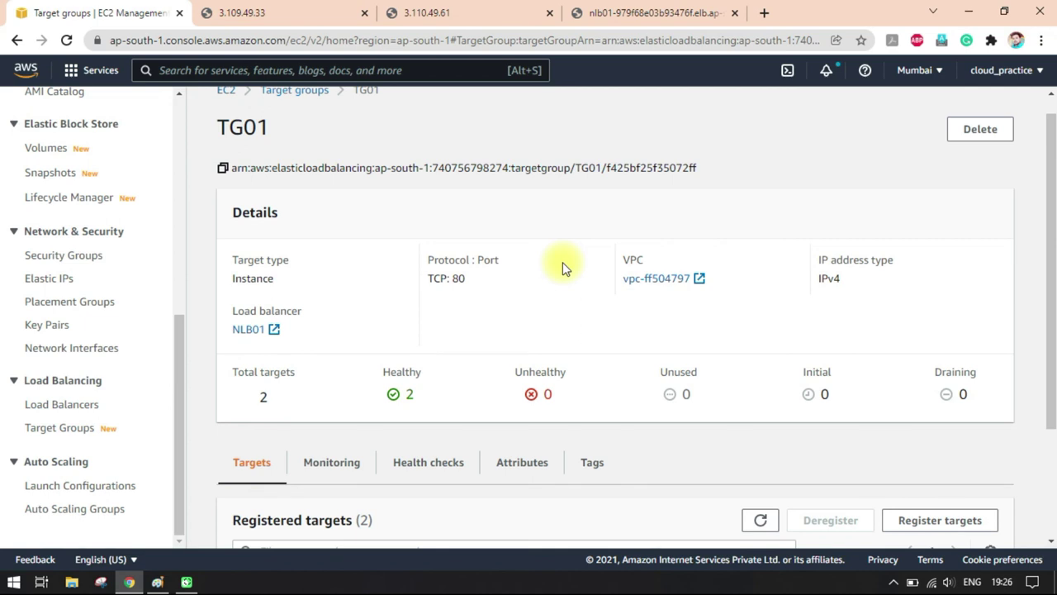
pyautogui.scroll(-2, 560, 302)
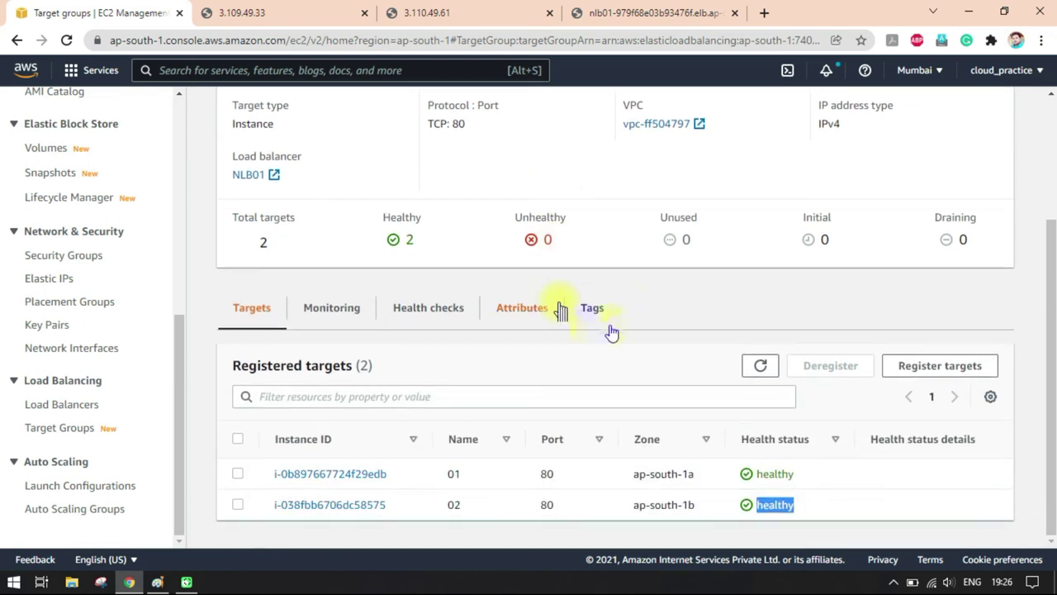
pyautogui.scroll(2, 665, 243)
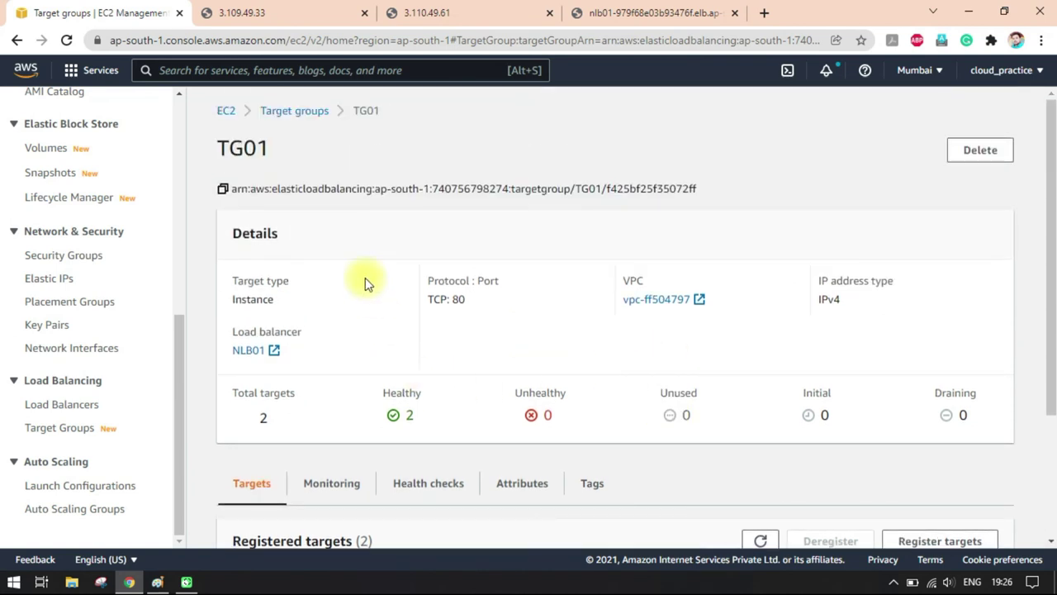
pyautogui.scroll(-2, 535, 311)
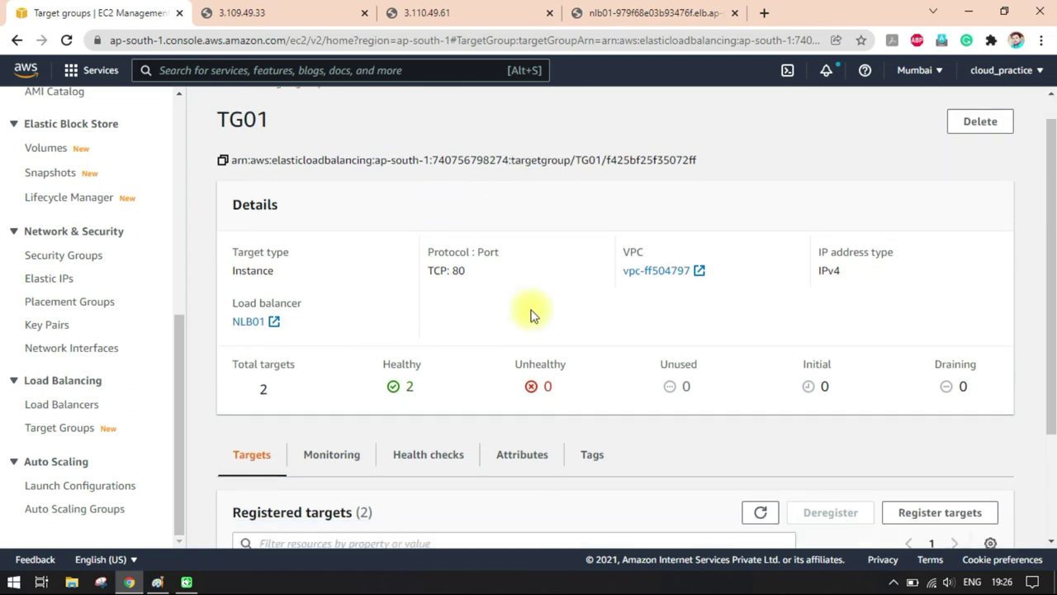
pyautogui.scroll(2, 460, 333)
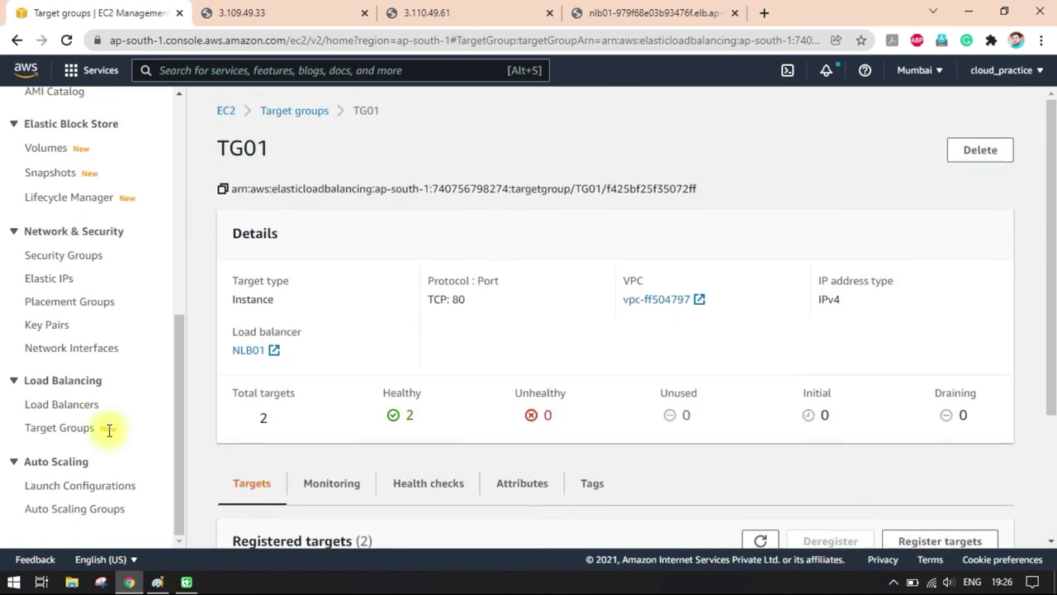
# Open the load balancer list, enlarge NLB01's details and examine its ARN and DNS name in the basic configuration
pyautogui.click(61, 404)
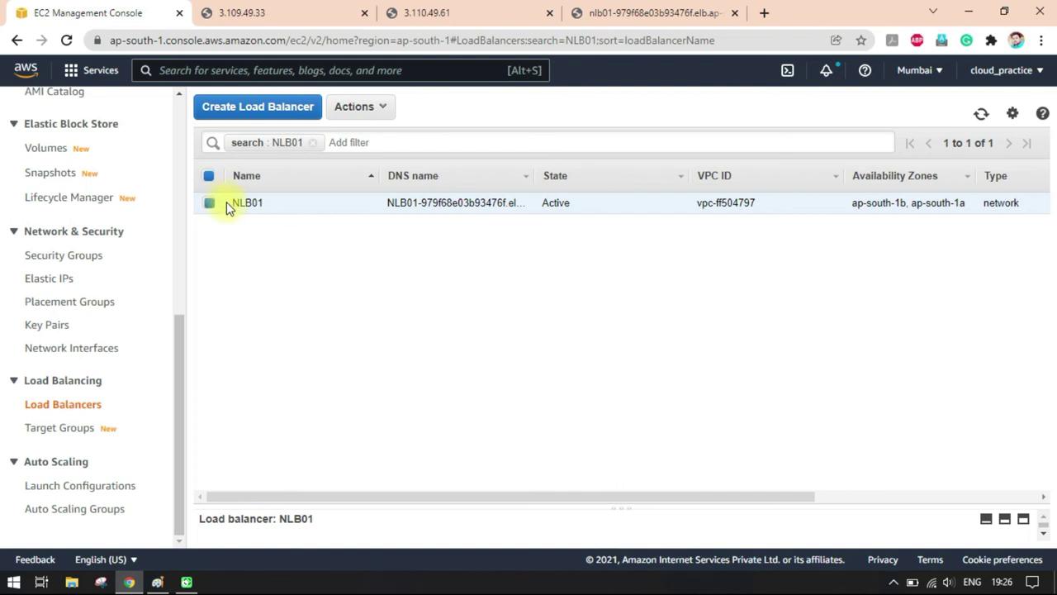
pyautogui.click(1005, 518)
pyautogui.click(1023, 359)
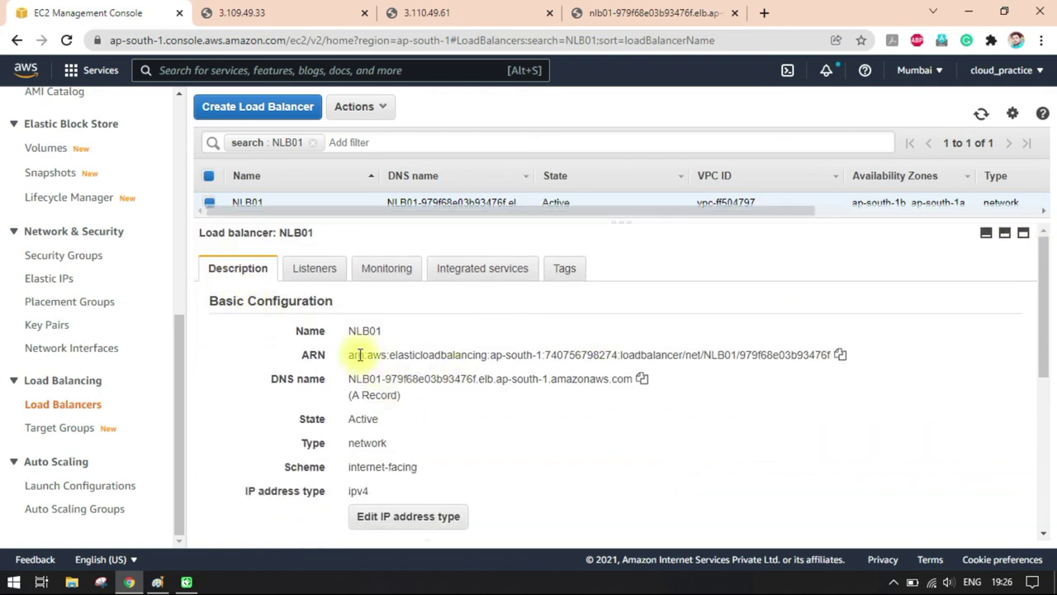
pyautogui.moveTo(487, 355); pyautogui.dragTo(350, 379)
pyautogui.click(609, 342)
pyautogui.click(350, 378)
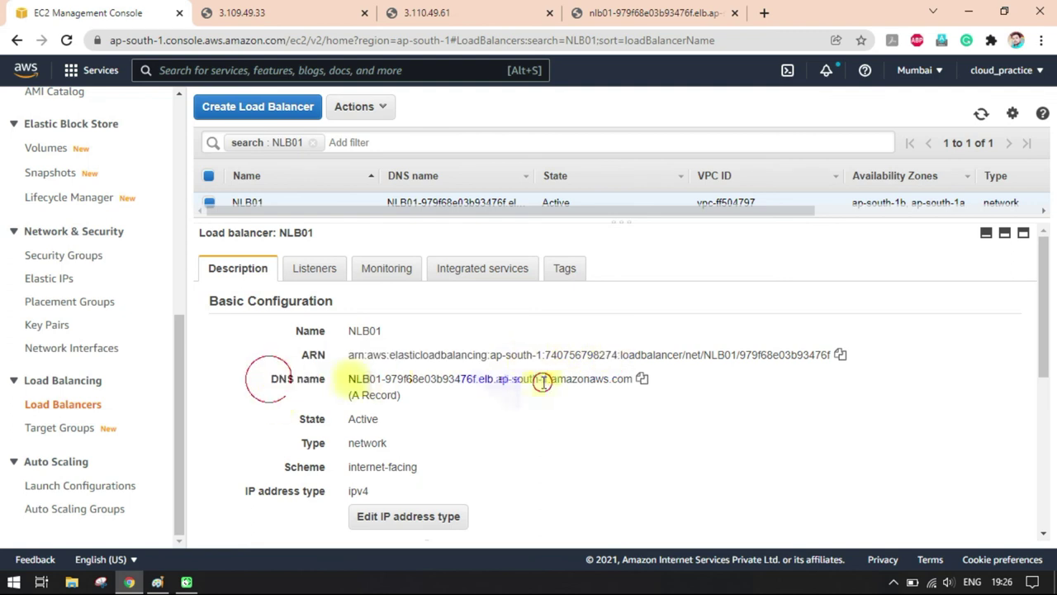
pyautogui.moveTo(350, 378); pyautogui.dragTo(622, 379)
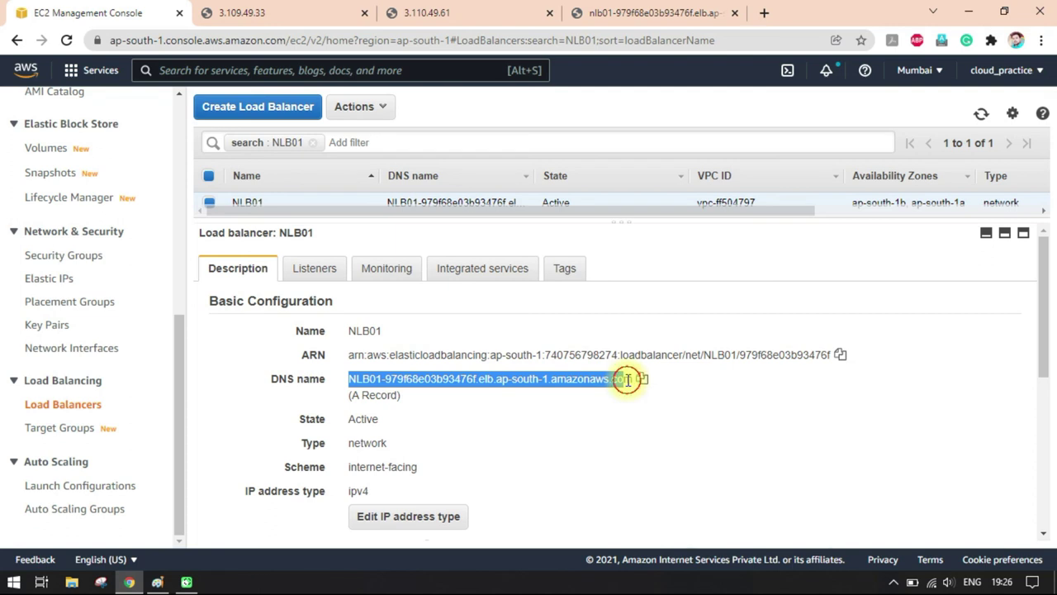
pyautogui.click(628, 378)
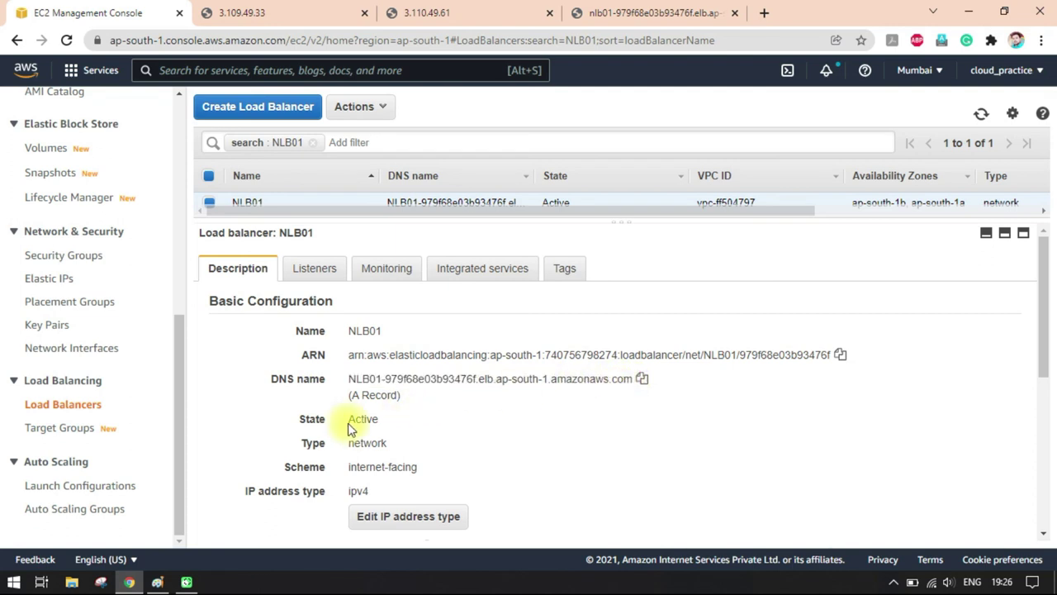
# Review NLB01's listeners, CloudWatch monitoring graphs, integrated services and tags
pyautogui.click(318, 273)
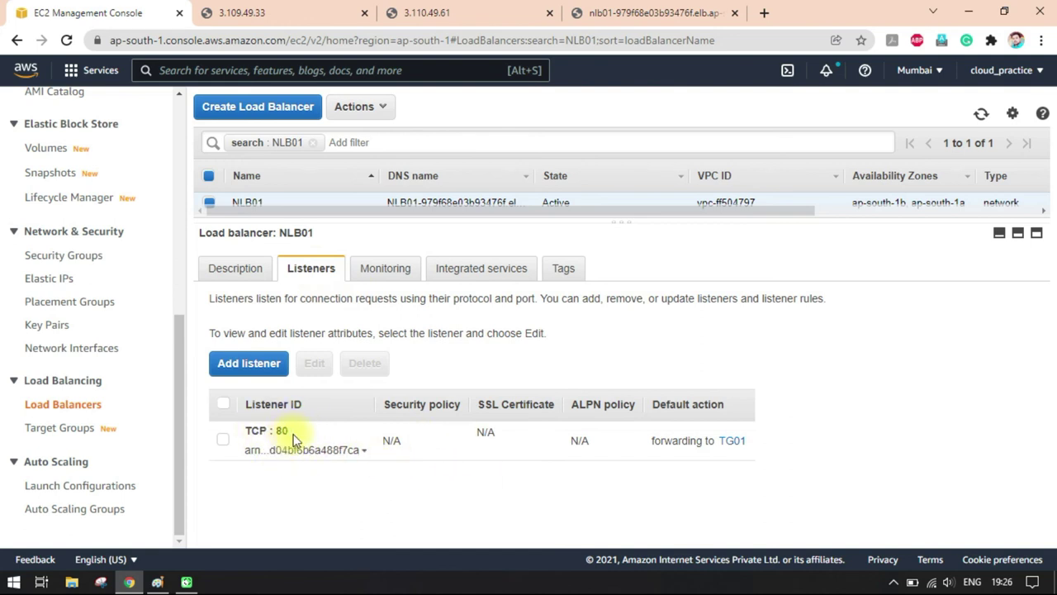
pyautogui.click(381, 273)
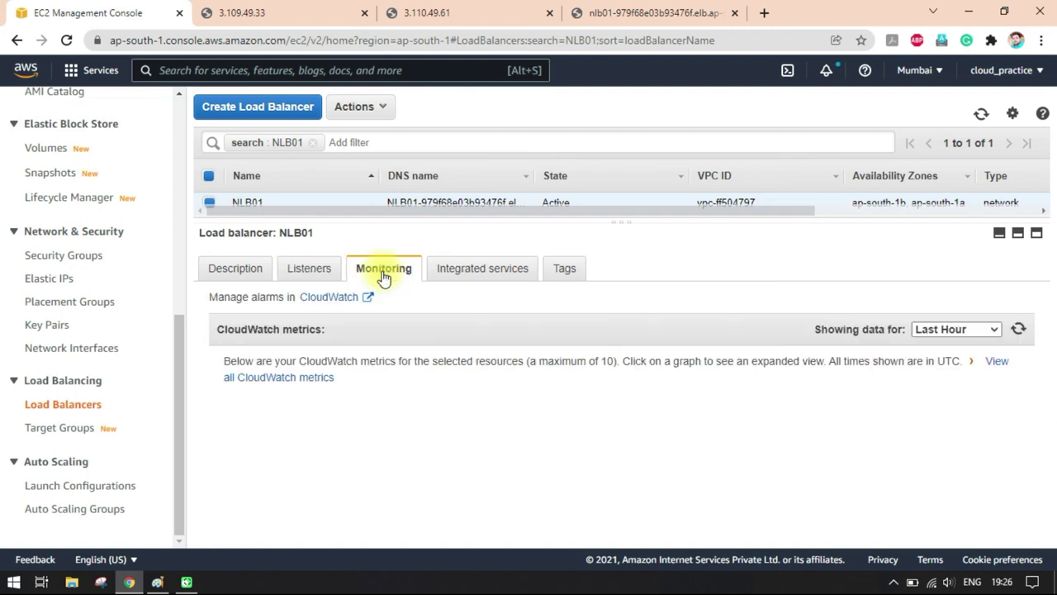
pyautogui.scroll(-3, 791, 467)
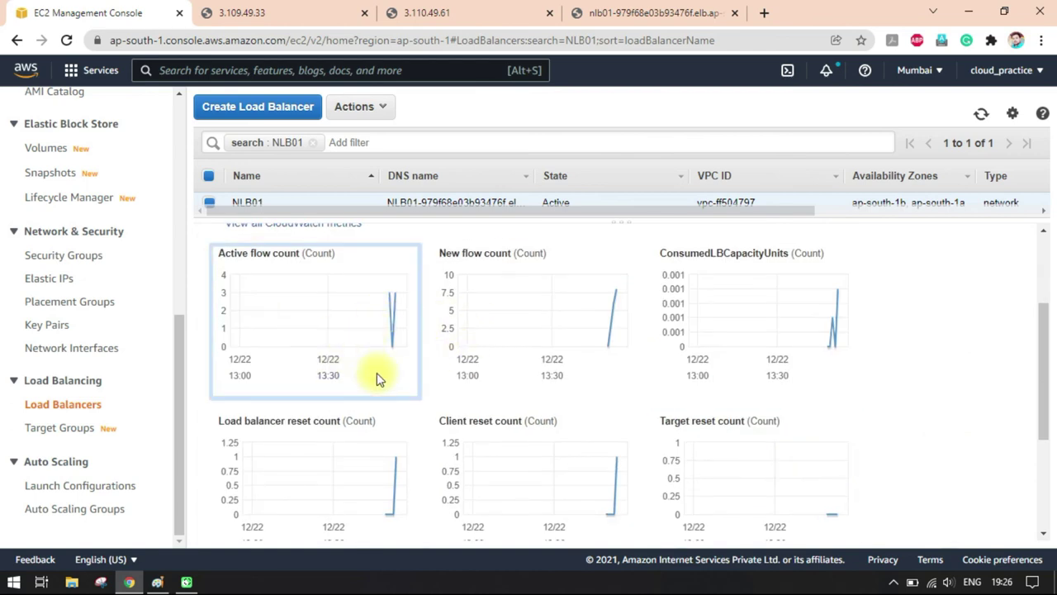
pyautogui.scroll(1, 378, 373)
pyautogui.scroll(2, 628, 376)
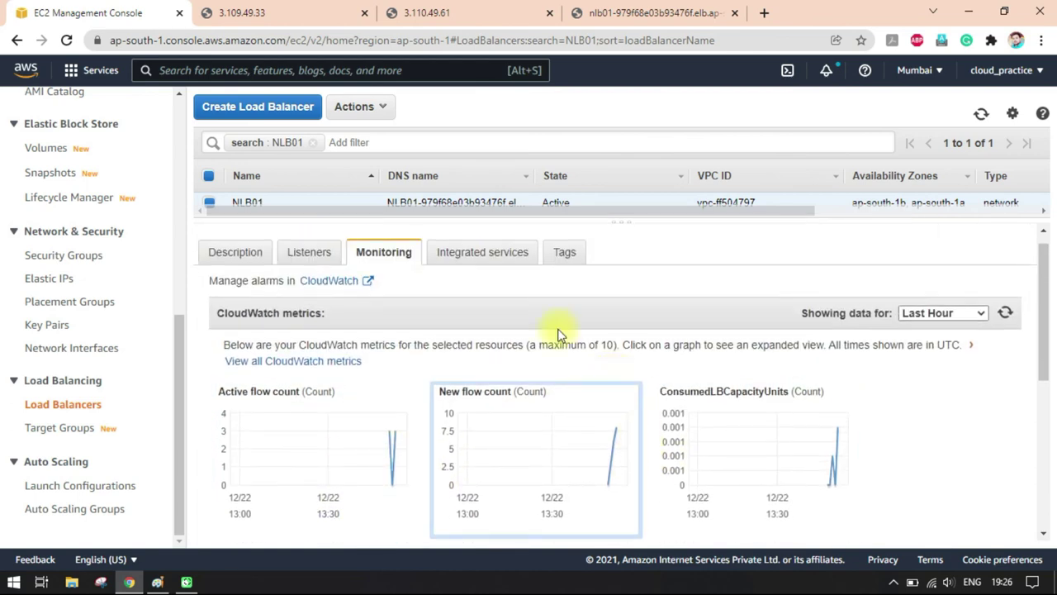
pyautogui.click(483, 273)
pyautogui.click(567, 271)
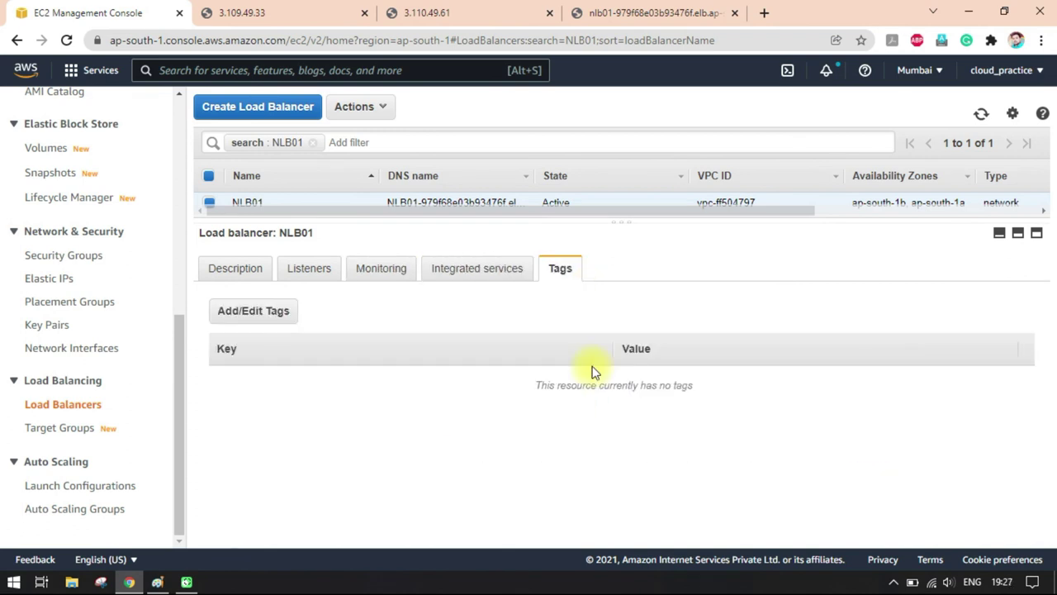
pyautogui.click(1023, 234)
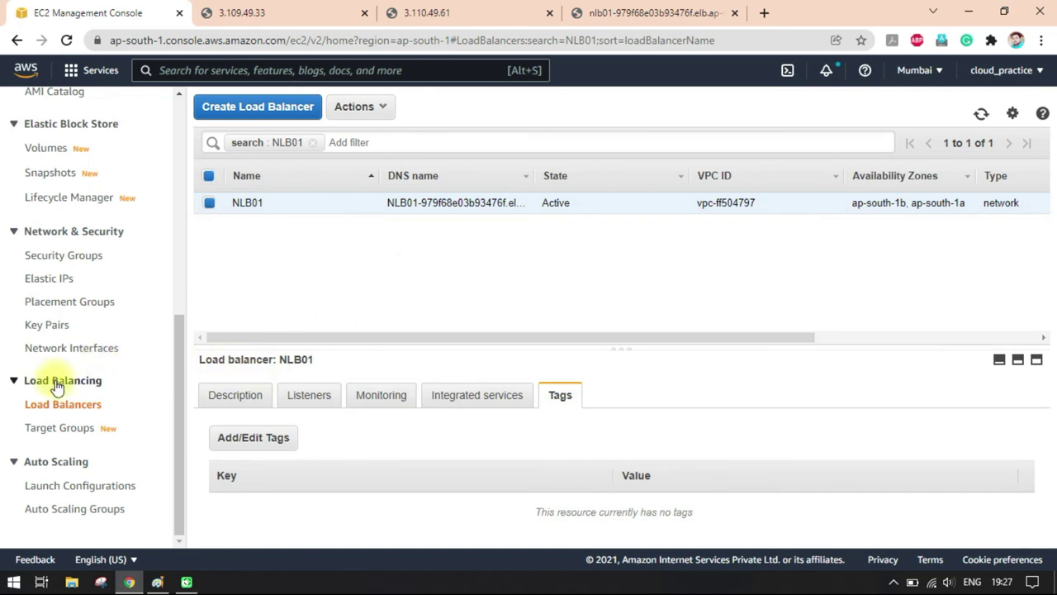
# Open target group TG01 and examine its protocol and port, target counts and registered instances
pyautogui.click(56, 426)
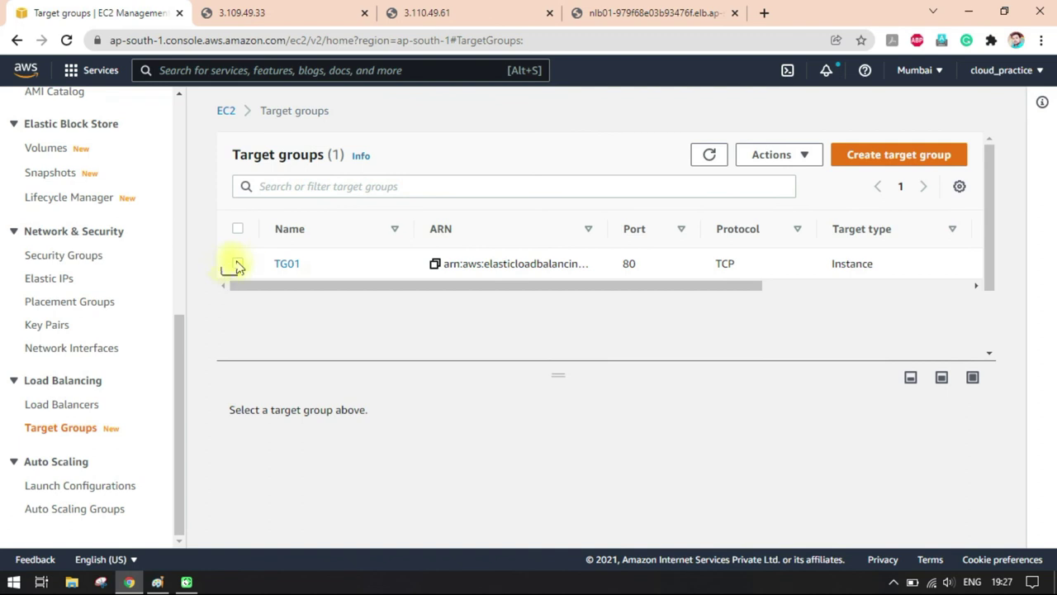
pyautogui.click(284, 263)
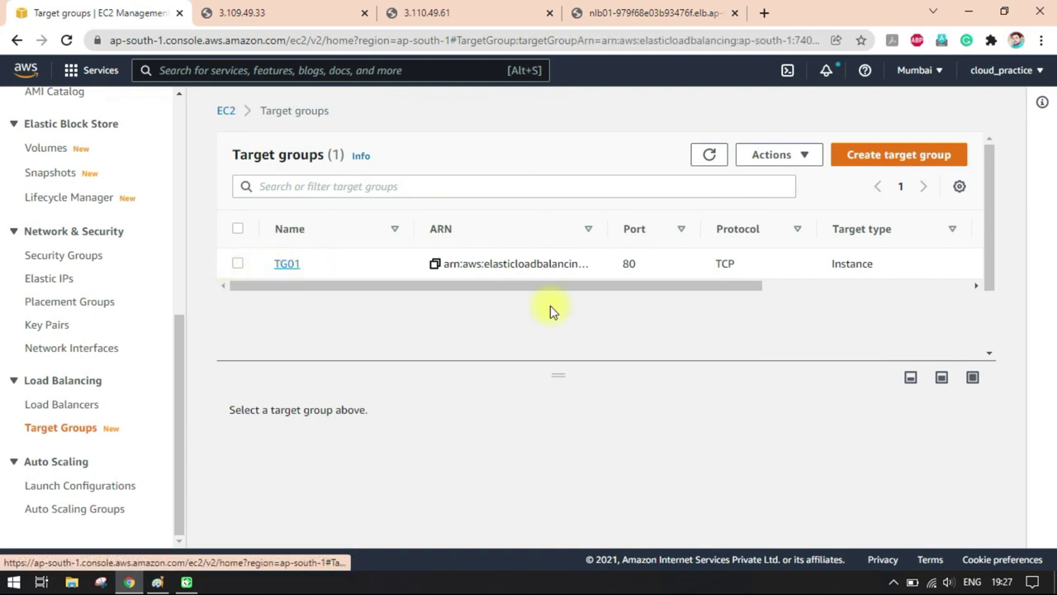
pyautogui.scroll(-1, 561, 350)
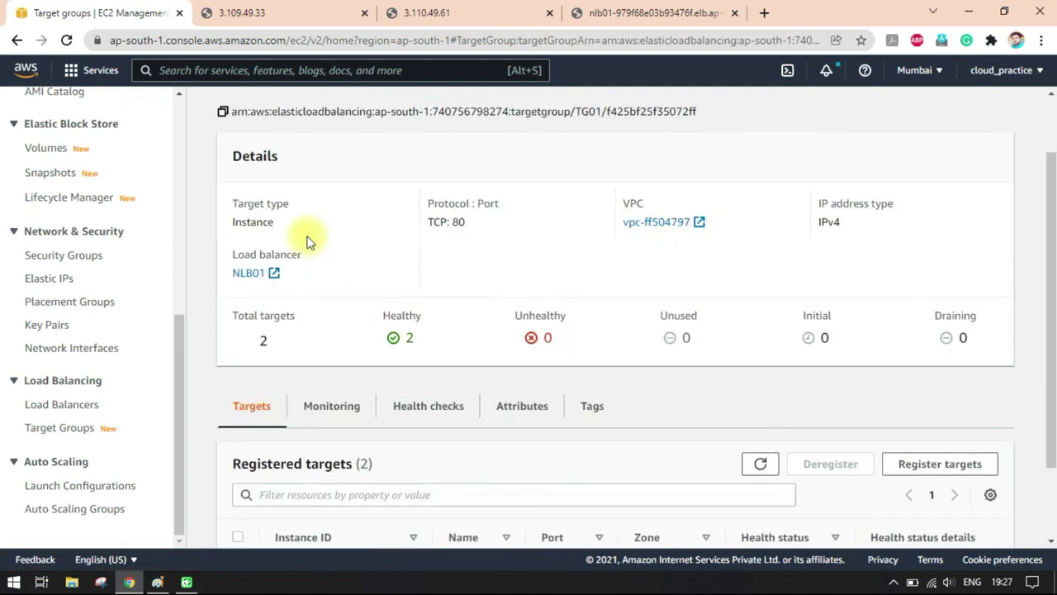
pyautogui.doubleClick(242, 156)
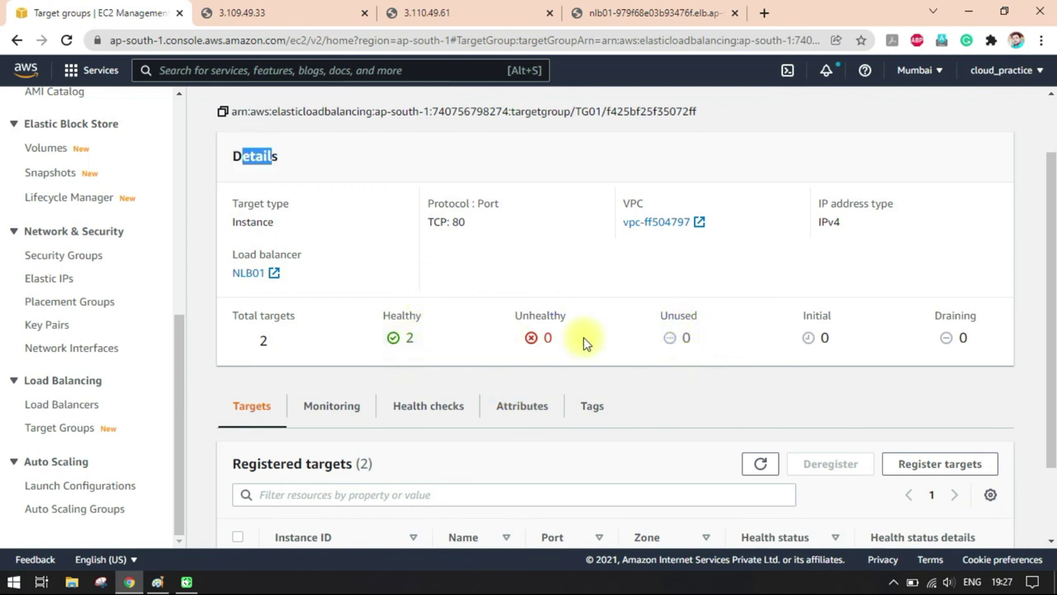
pyautogui.moveTo(428, 203); pyautogui.dragTo(501, 206)
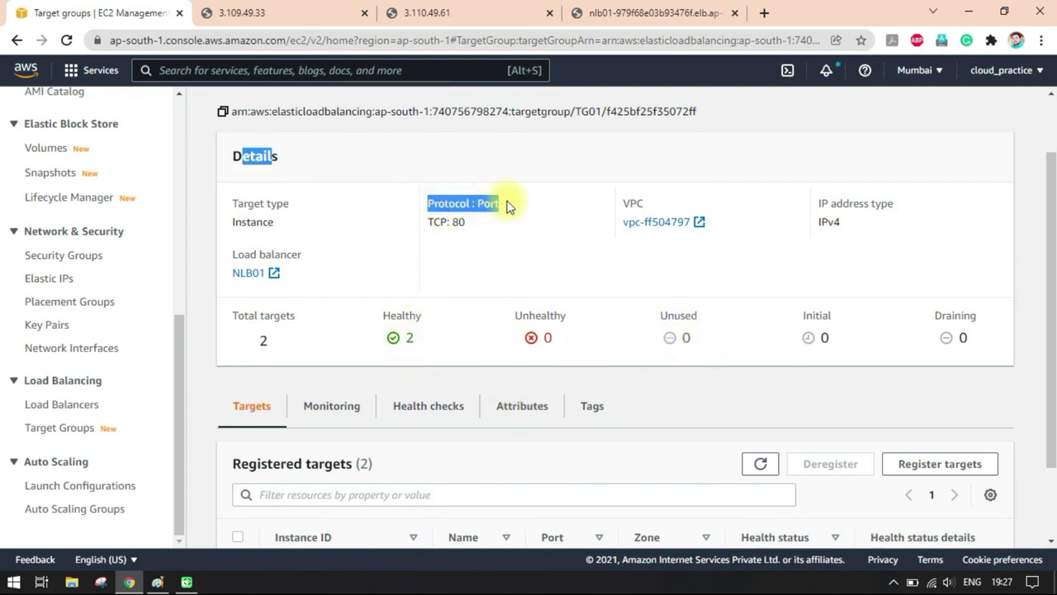
pyautogui.click(514, 224)
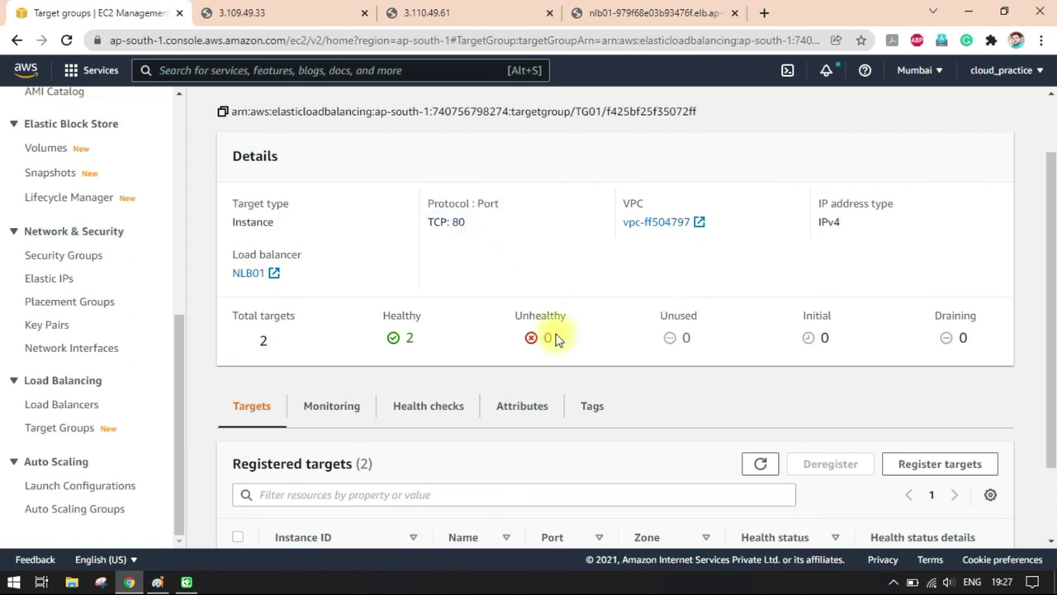
pyautogui.scroll(-2, 550, 337)
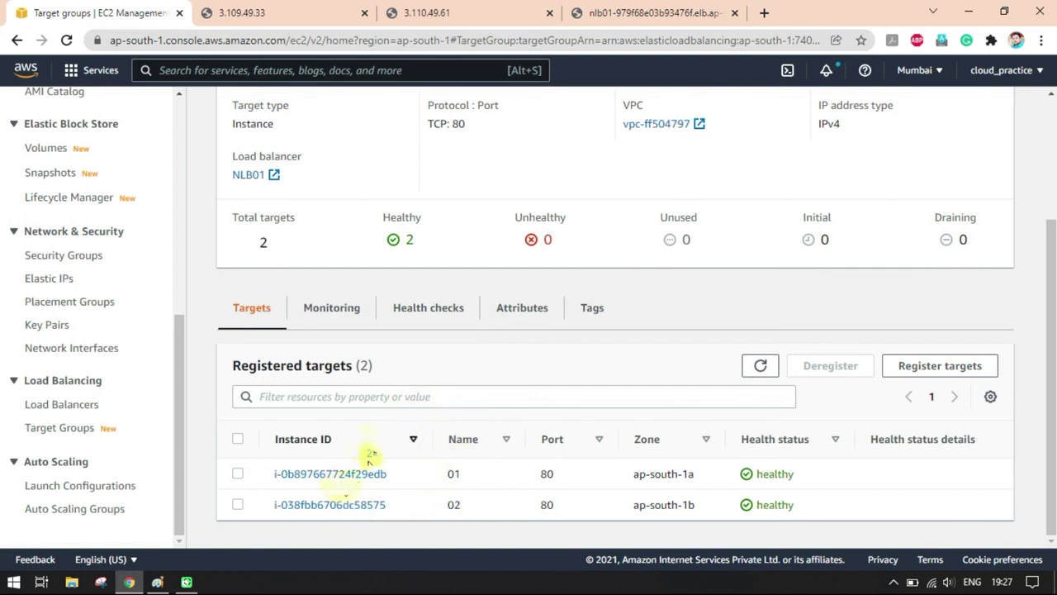
# View TG01's monitoring section and examine its health check settings
pyautogui.click(331, 309)
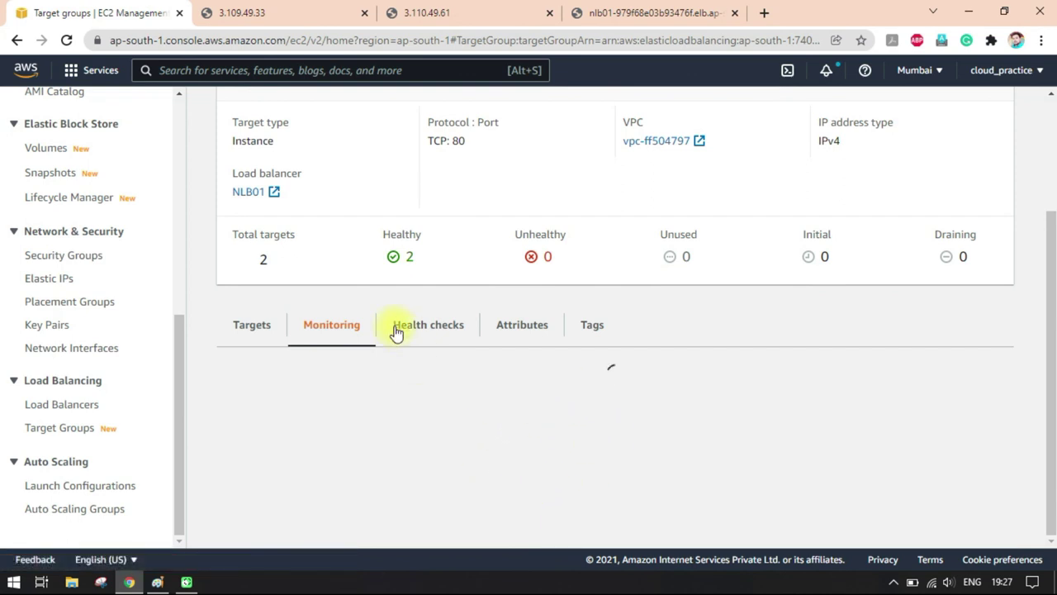
pyautogui.click(437, 310)
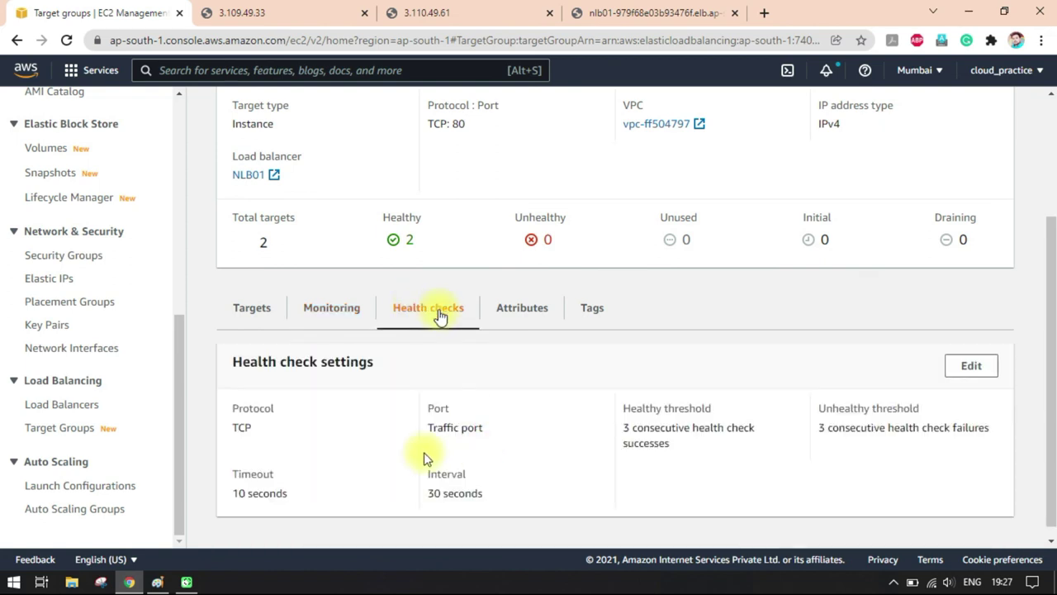
pyautogui.click(235, 363)
pyautogui.moveTo(236, 363); pyautogui.dragTo(373, 363)
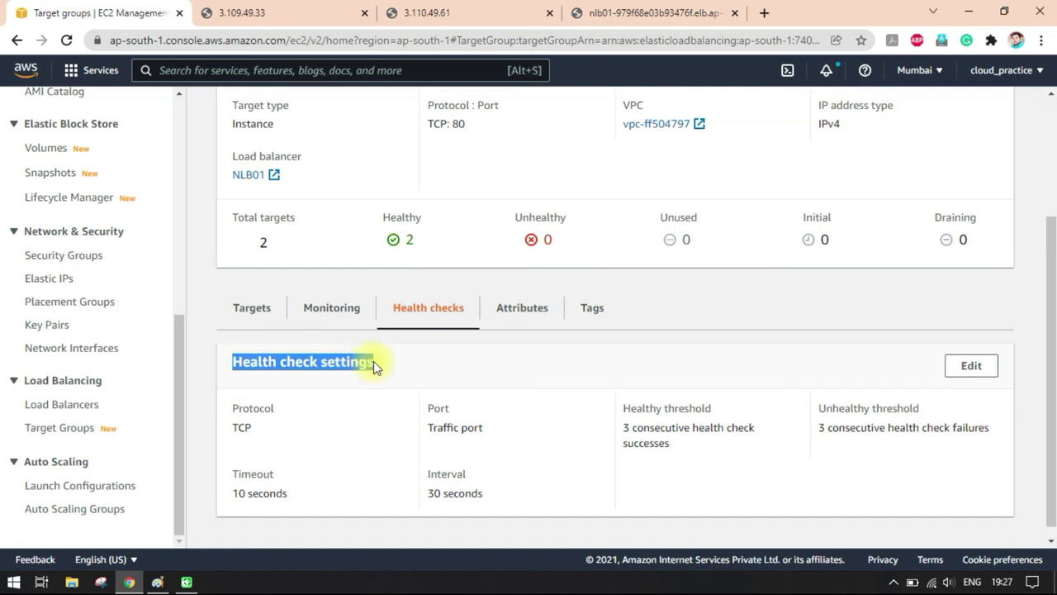
pyautogui.click(399, 369)
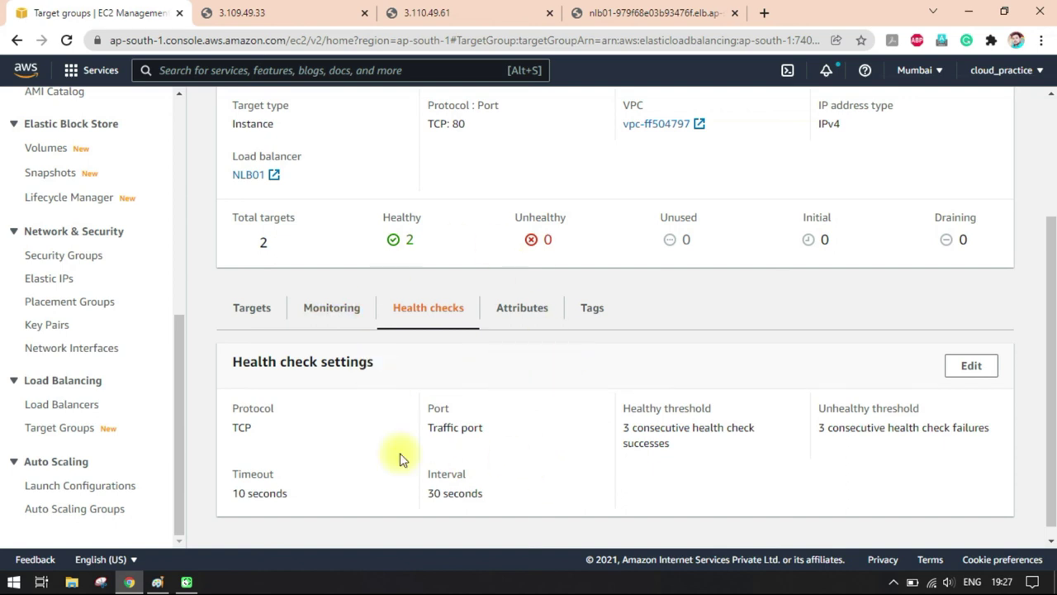
# Examine target group TG01's health check settings, attributes and tags
pyautogui.moveTo(235, 361); pyautogui.dragTo(391, 368)
pyautogui.click(394, 371)
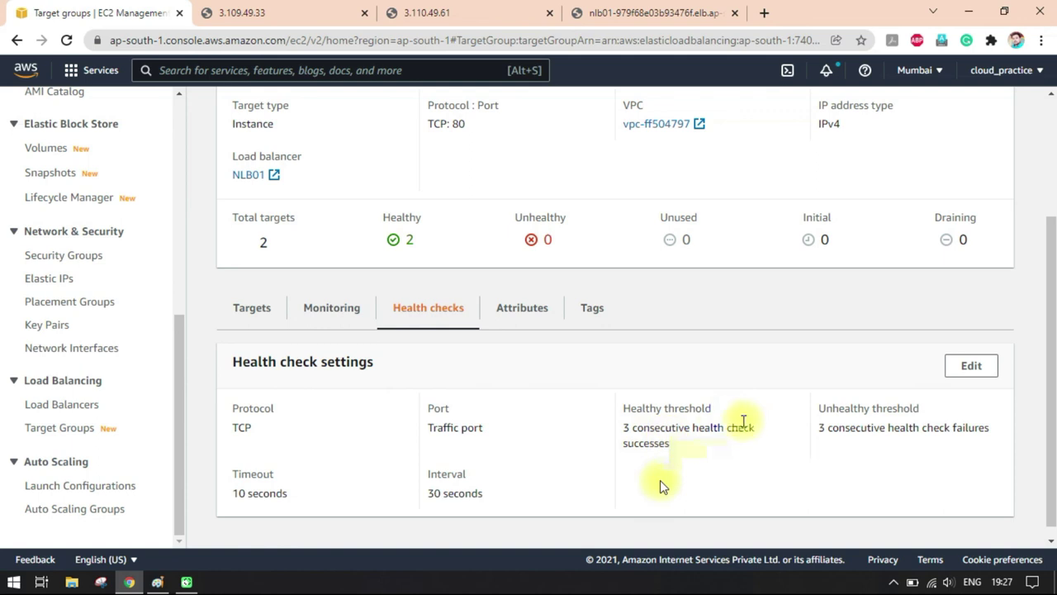
pyautogui.click(524, 307)
pyautogui.scroll(-1, 464, 483)
pyautogui.moveTo(276, 381); pyautogui.dragTo(231, 360)
pyautogui.click(285, 426)
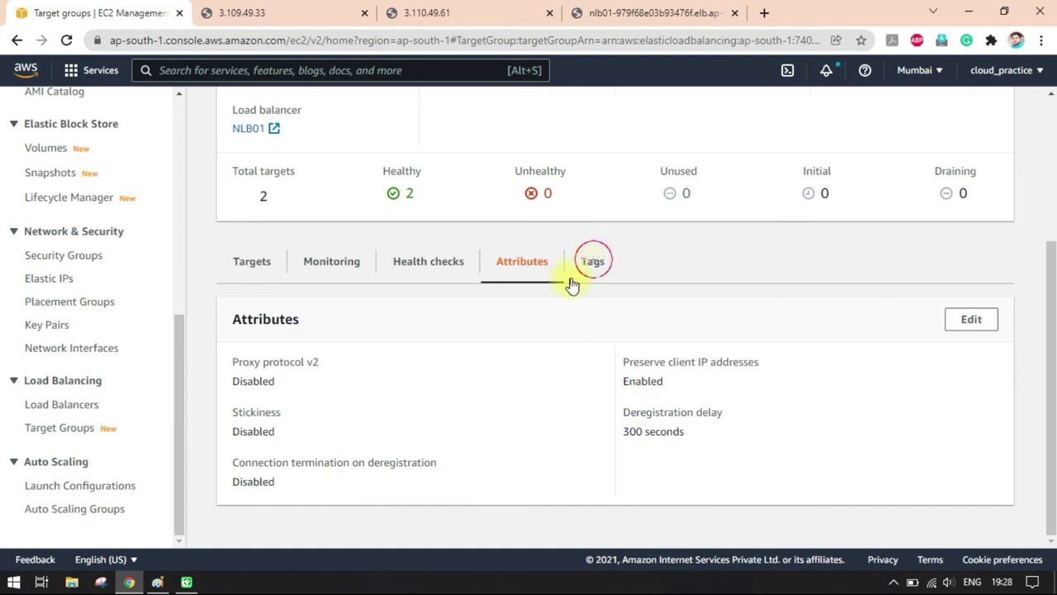
pyautogui.click(594, 261)
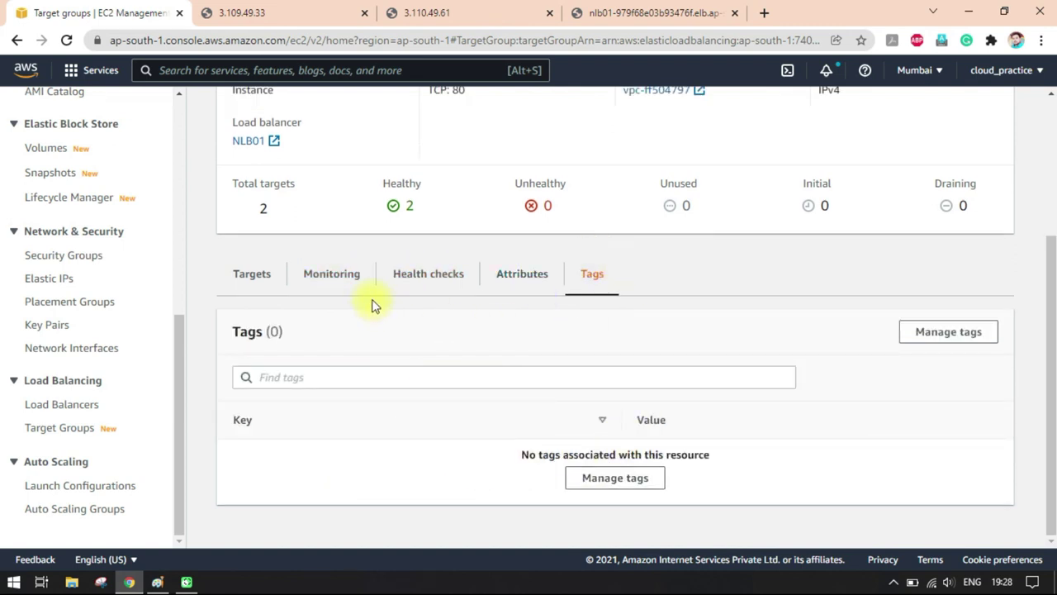
# Review TG01's registered targets, selecting instance 01 to see the deregister option and clearing the selection again
pyautogui.click(251, 274)
pyautogui.scroll(3, 495, 388)
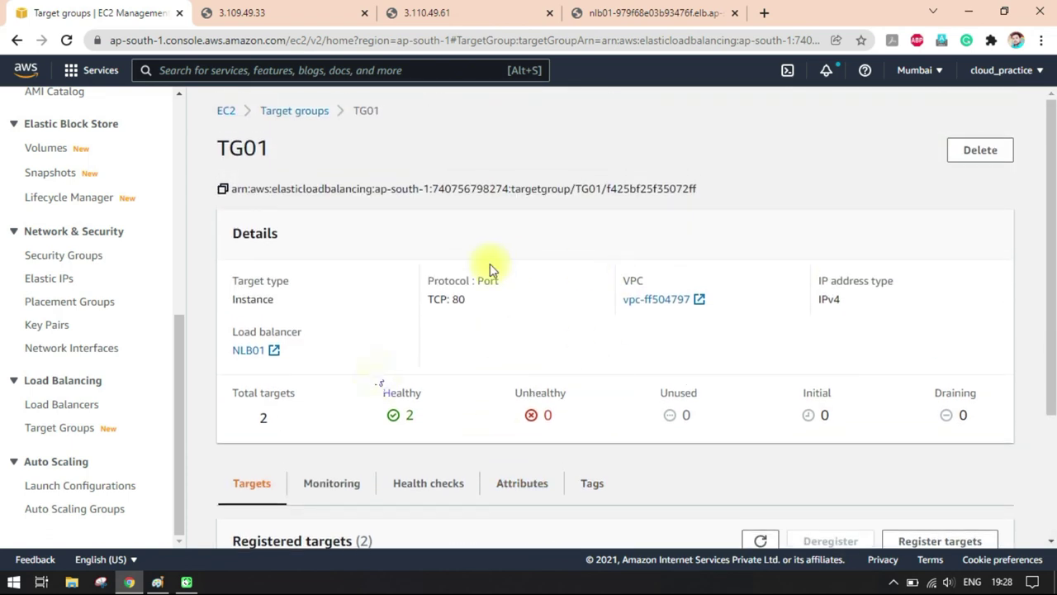
pyautogui.scroll(-3, 490, 263)
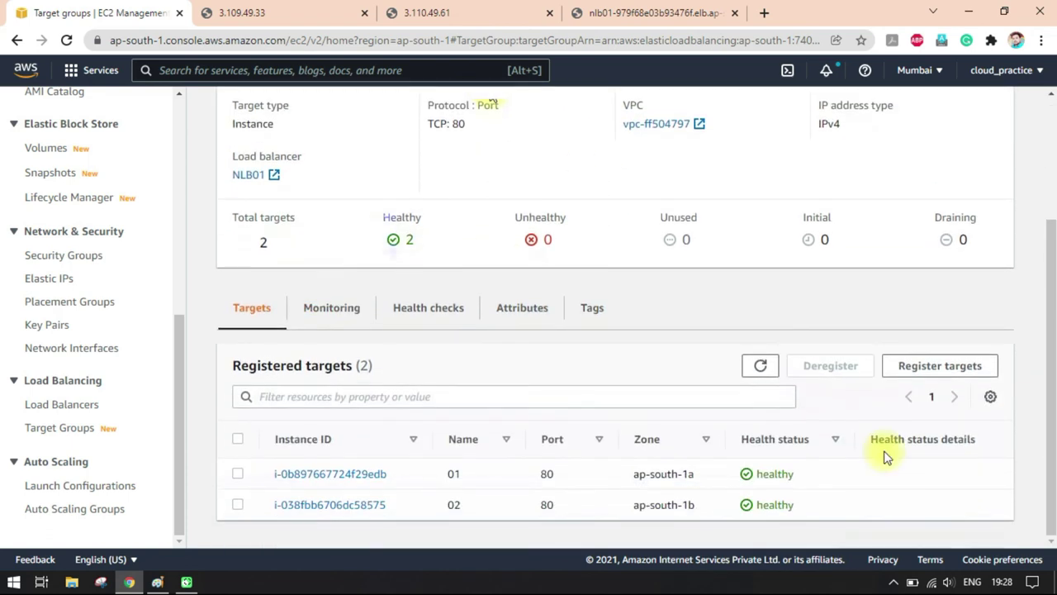
pyautogui.click(247, 479)
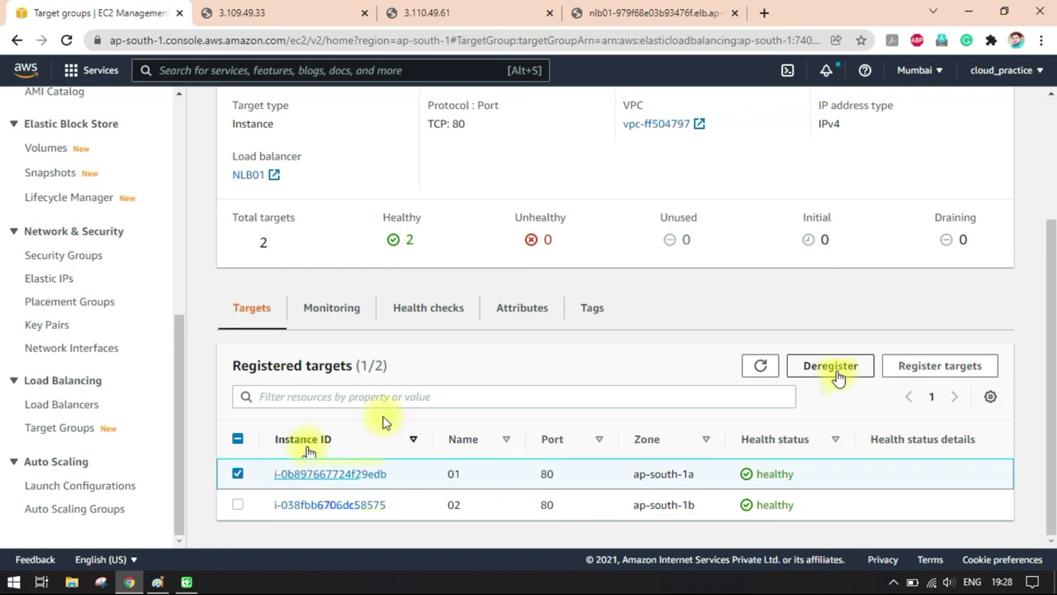
pyautogui.click(238, 474)
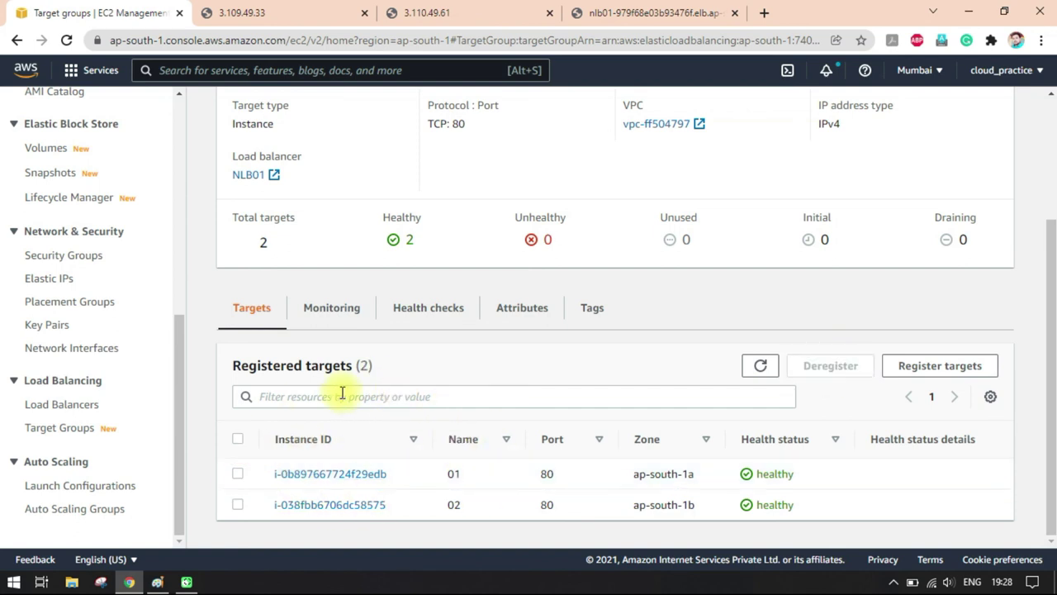
pyautogui.scroll(1, 411, 408)
pyautogui.scroll(3, 410, 408)
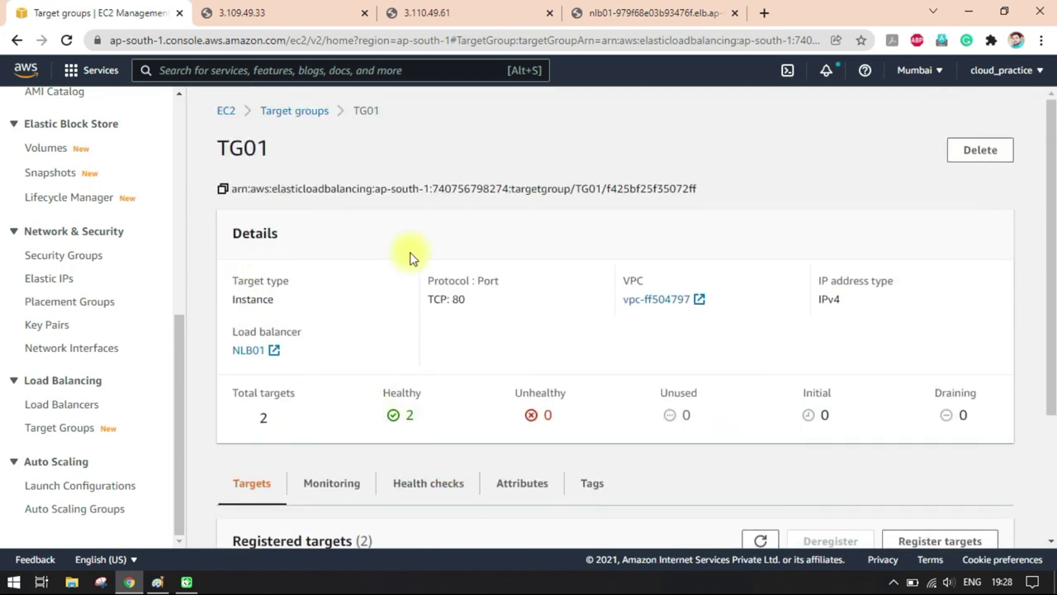
# Open the load balancer list, reload the NLB01 DNS page and compare its response with both servers' own pages
pyautogui.click(75, 404)
pyautogui.click(611, 13)
pyautogui.click(66, 40)
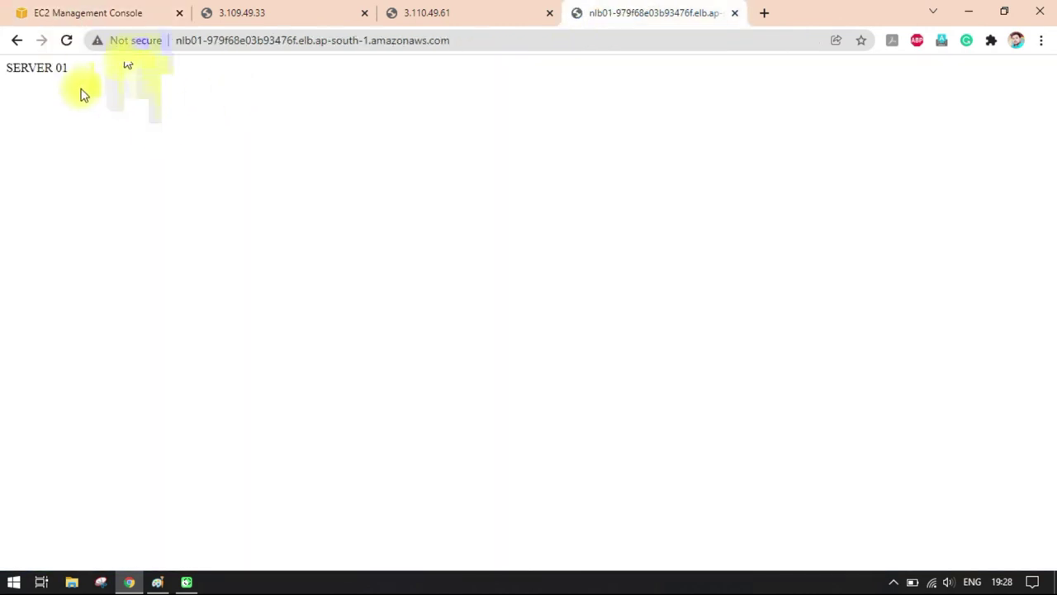
pyautogui.moveTo(7, 69); pyautogui.dragTo(179, 97)
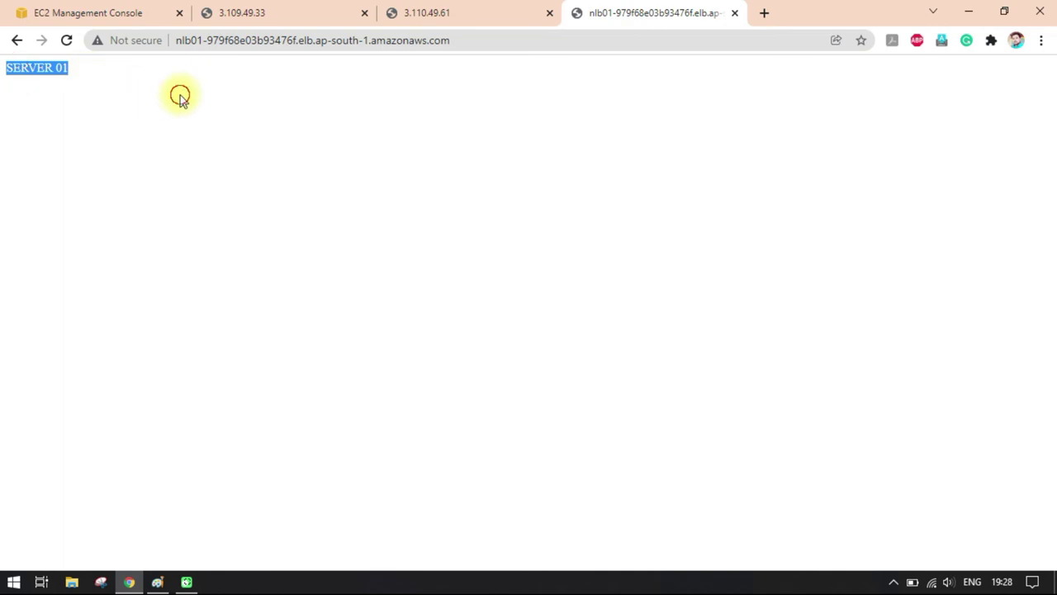
pyautogui.click(288, 10)
pyautogui.click(467, 10)
pyautogui.click(330, 9)
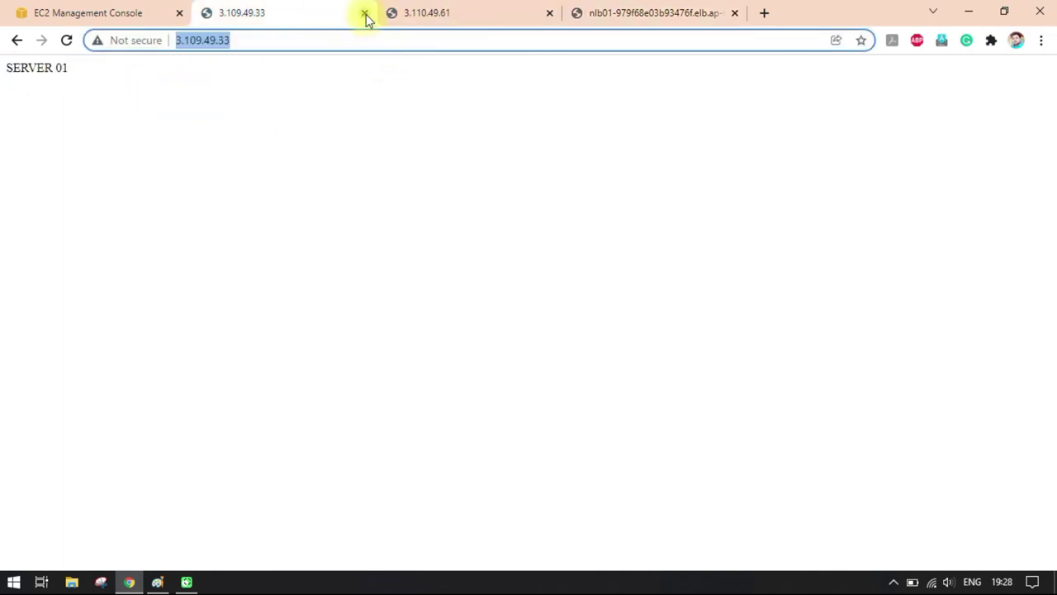
# Close the two individual server pages, 3.109.49.33 and 3.110.49.61, and return to the EC2 console
pyautogui.click(365, 14)
pyautogui.click(364, 13)
pyautogui.click(83, 12)
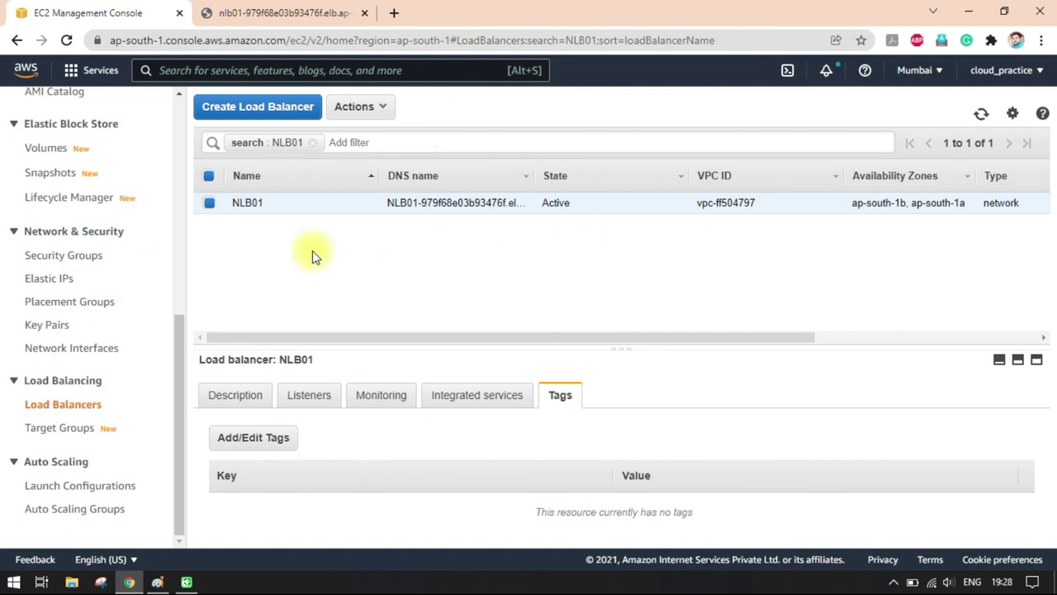
# Delete load balancer NLB01 and reload its DNS name page to test whether it still responds
pyautogui.click(60, 429)
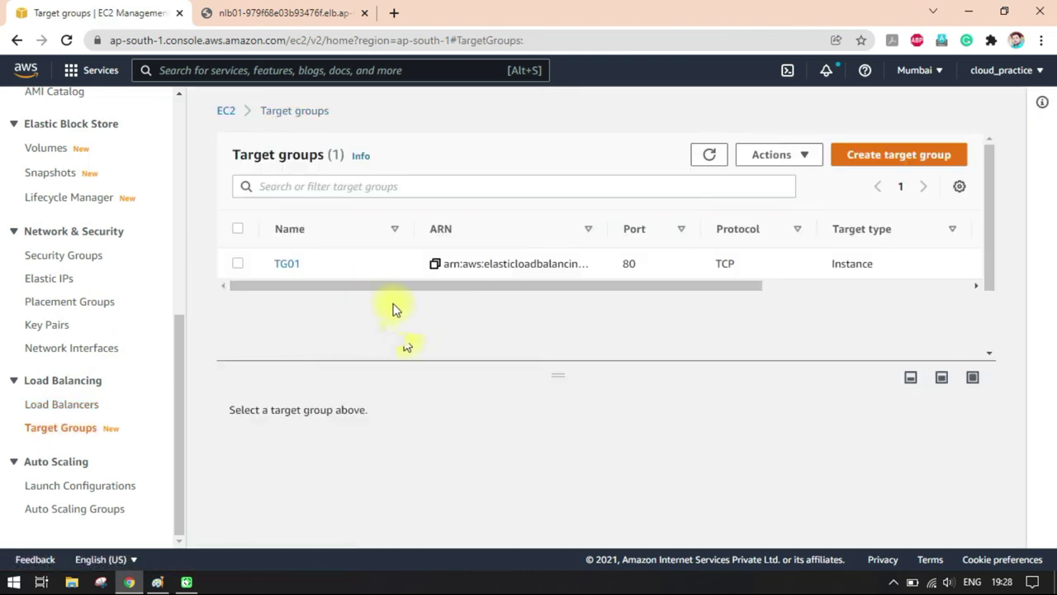
pyautogui.click(133, 398)
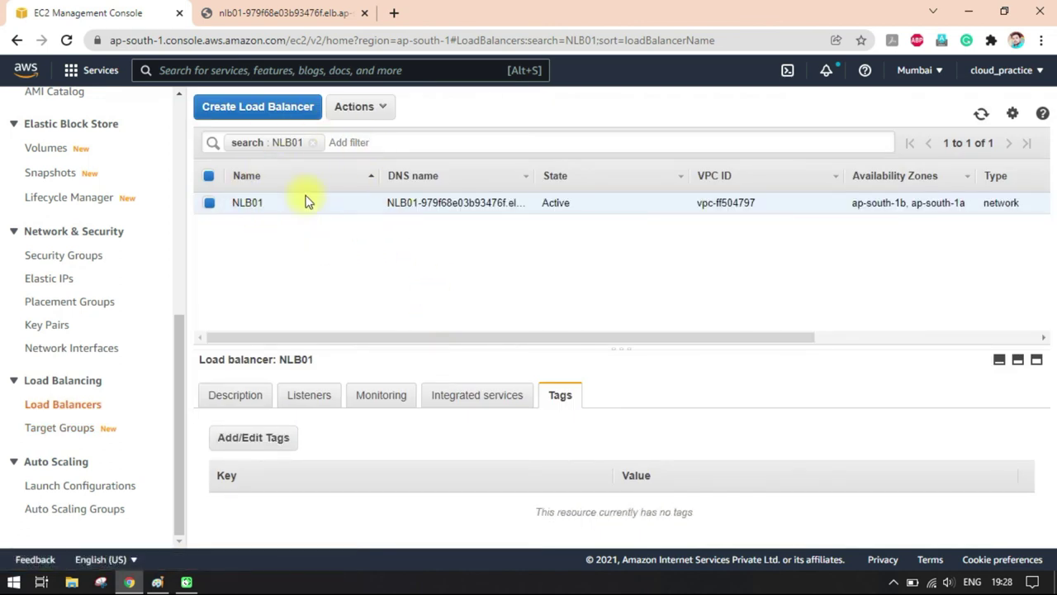
pyautogui.click(380, 111)
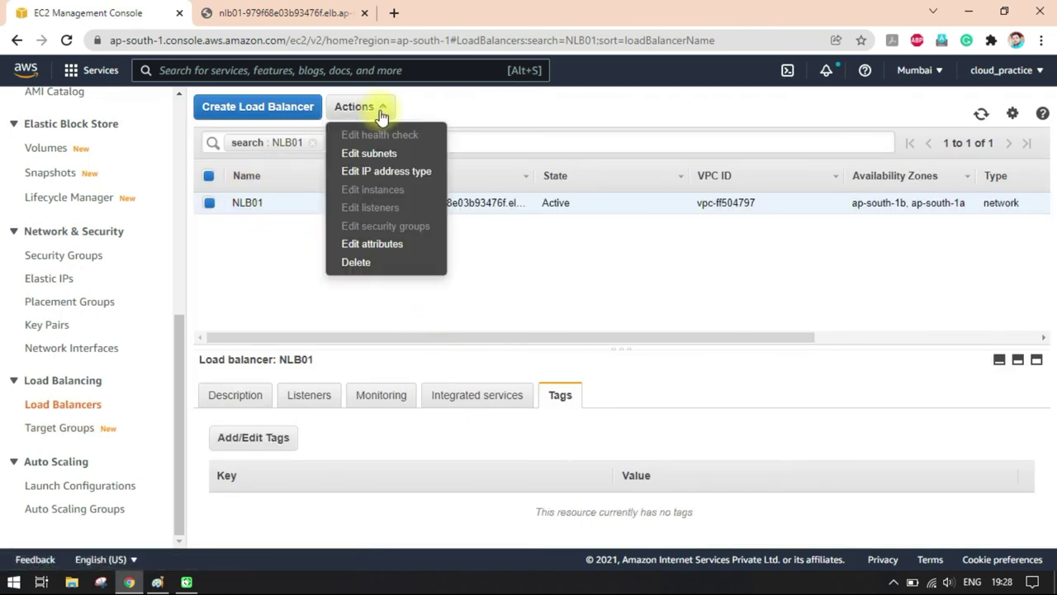
pyautogui.click(357, 263)
pyautogui.click(725, 376)
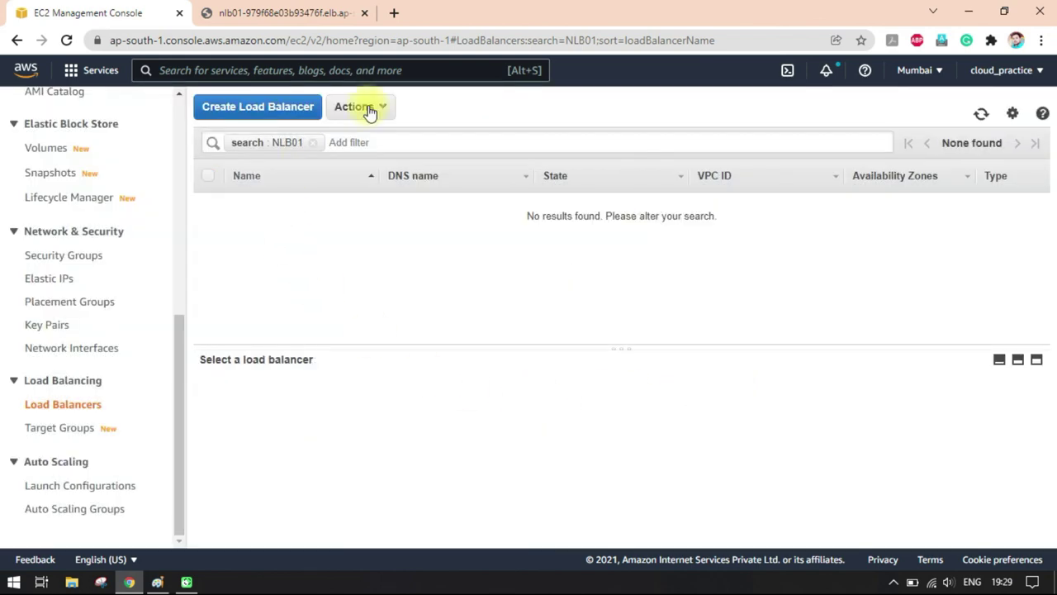
pyautogui.click(331, 12)
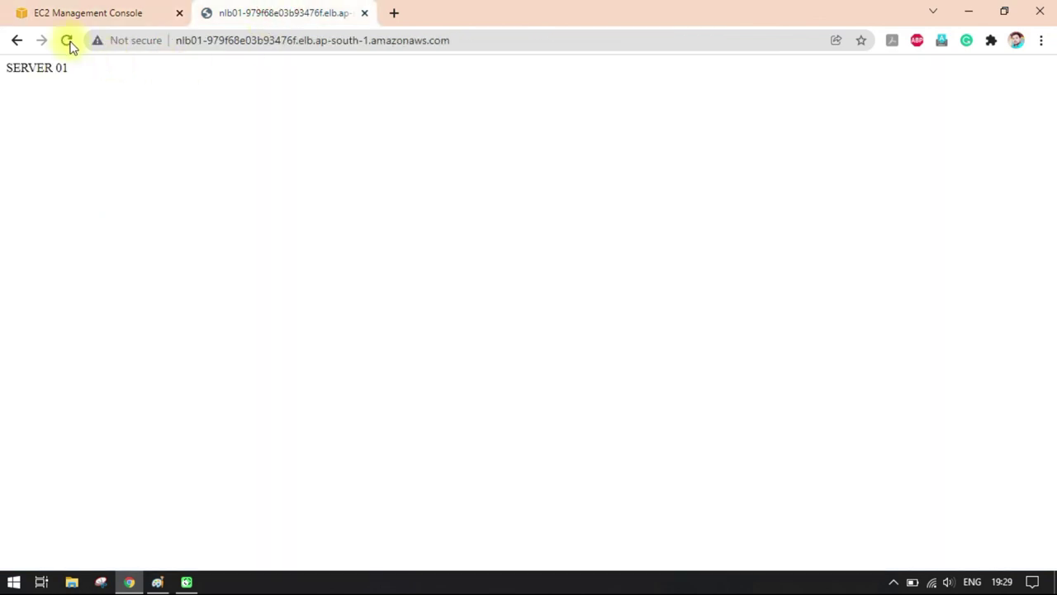
pyautogui.click(67, 40)
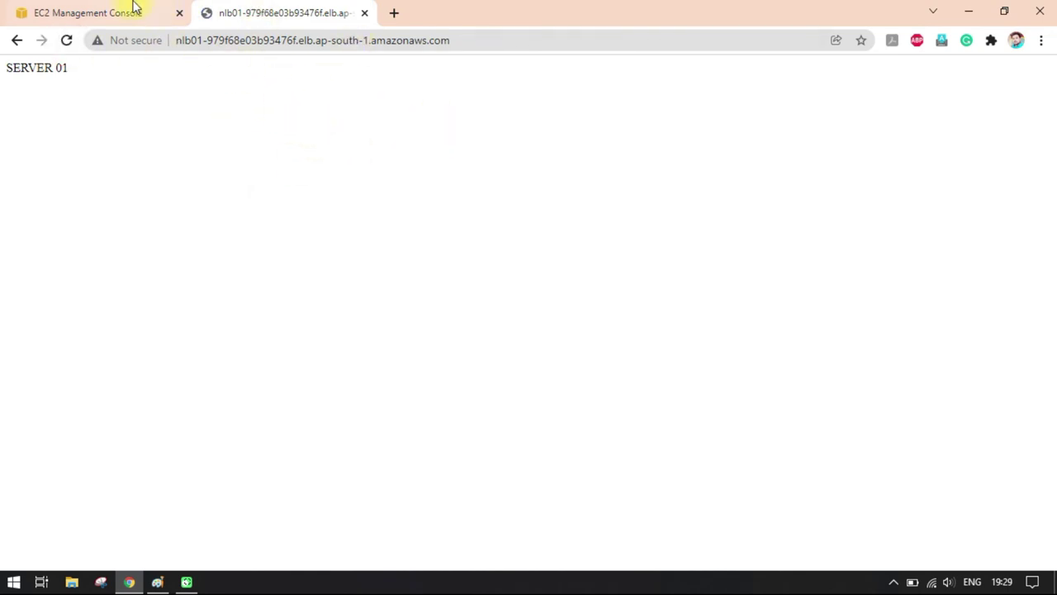
# Delete target group TG01 and dismiss the deletion notice
pyautogui.click(138, 10)
pyautogui.click(56, 427)
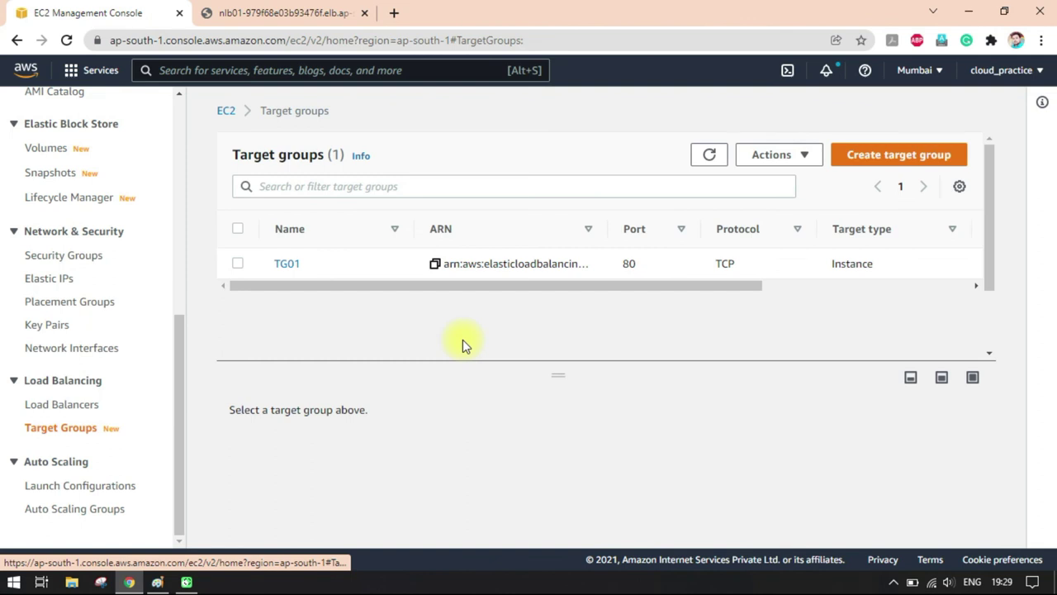
pyautogui.click(239, 263)
pyautogui.click(795, 159)
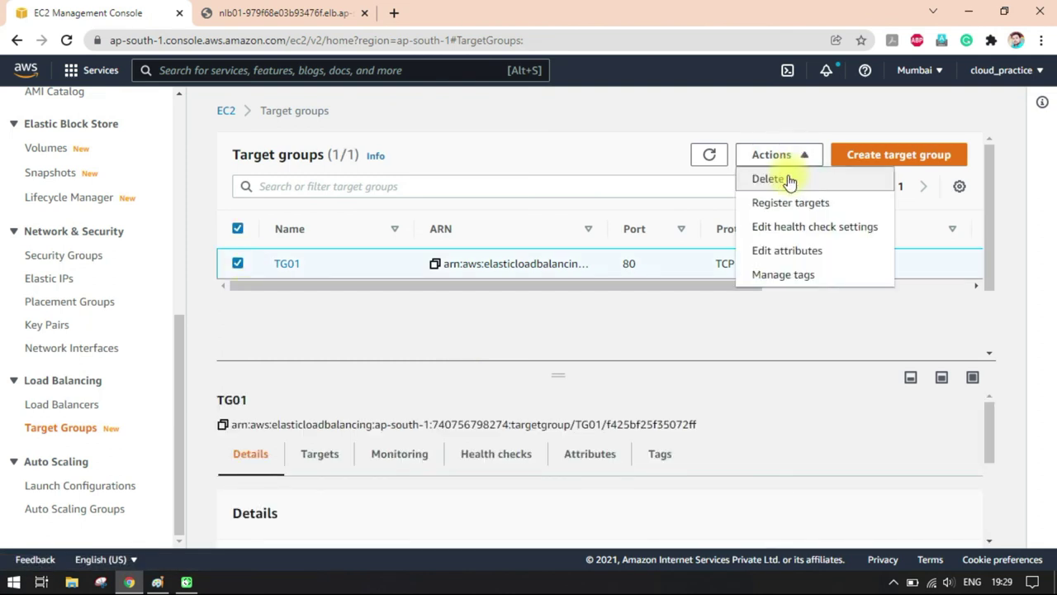
pyautogui.click(788, 180)
pyautogui.click(772, 411)
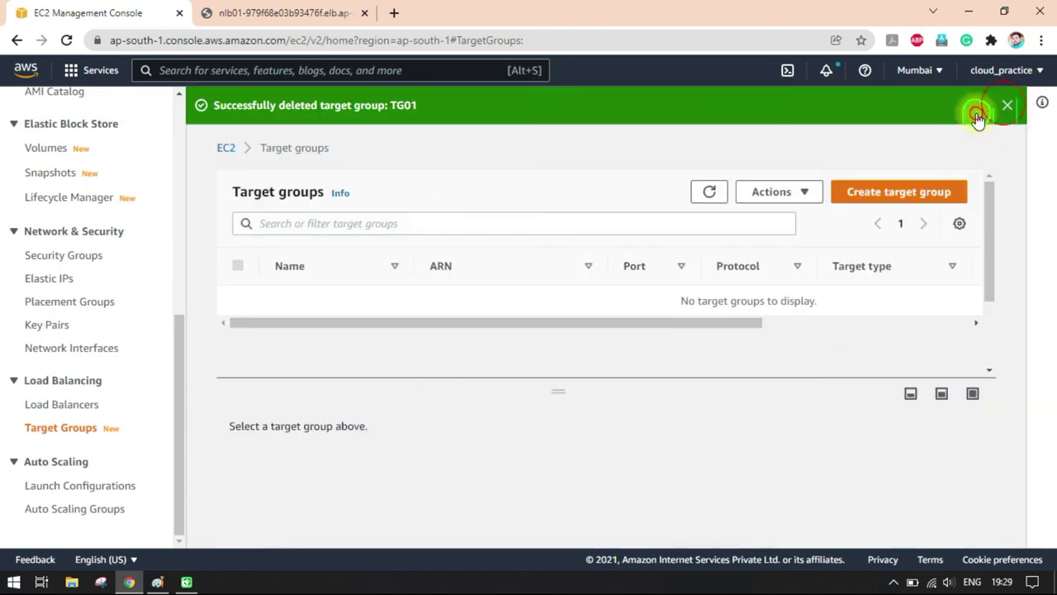
pyautogui.click(1007, 105)
# Open the running instances from the EC2 dashboard and clear the instance state filter to review all instances
pyautogui.scroll(5, 114, 168)
pyautogui.scroll(1, 70, 264)
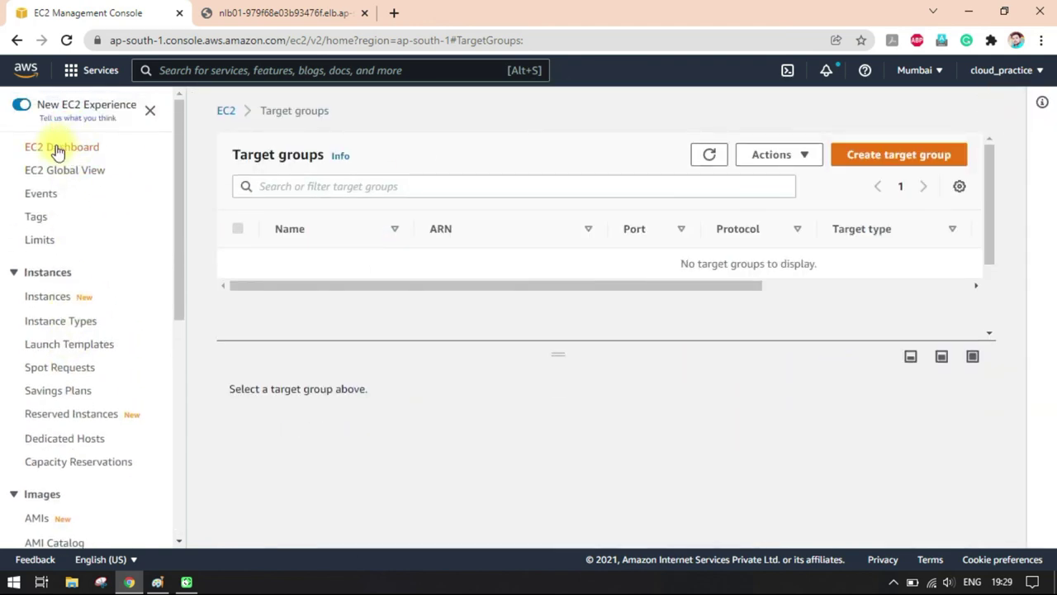
pyautogui.click(60, 147)
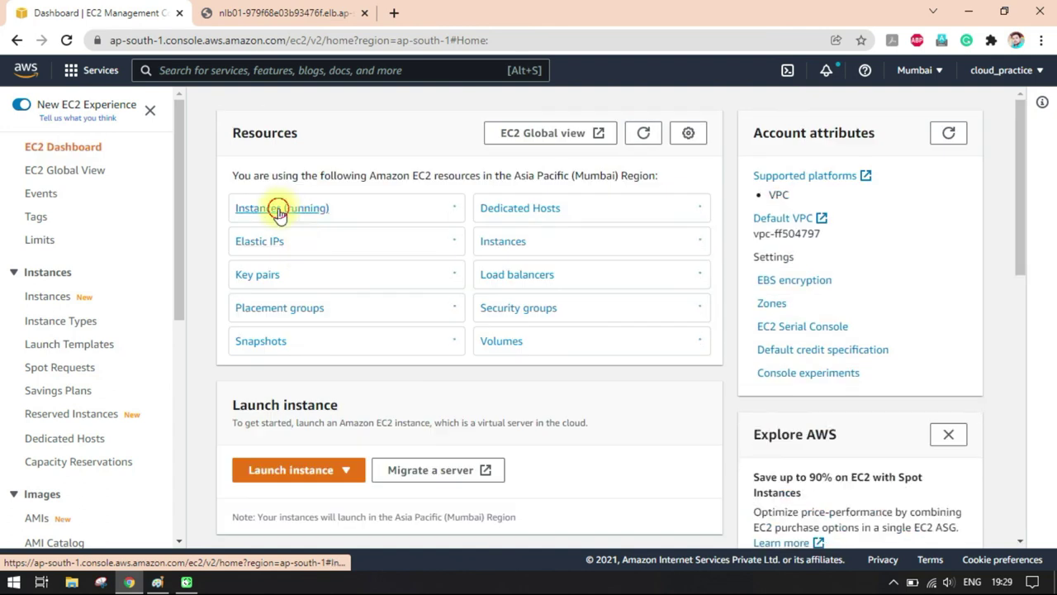
pyautogui.click(278, 207)
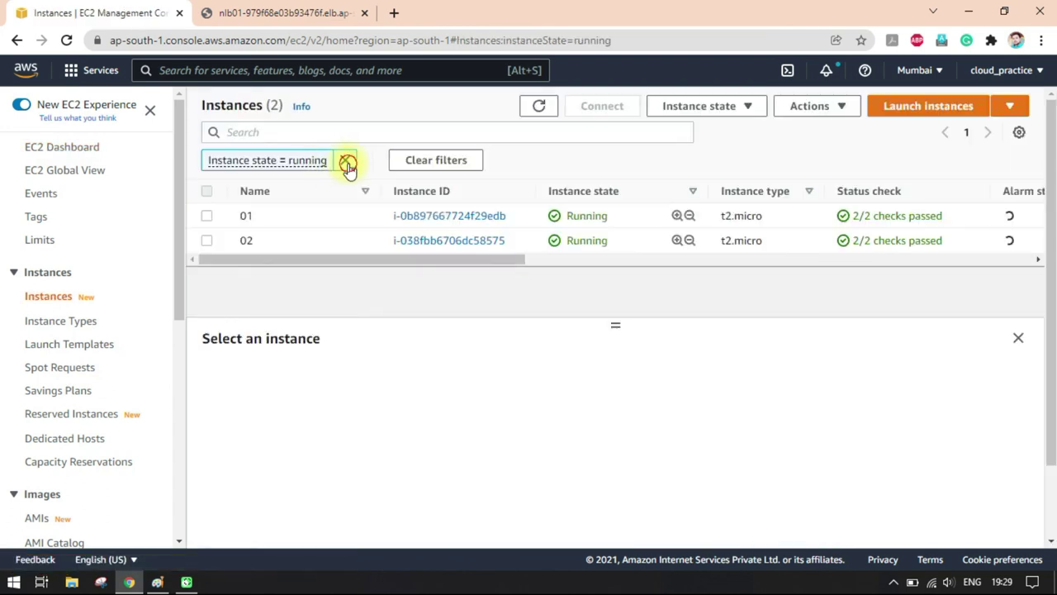
pyautogui.click(401, 162)
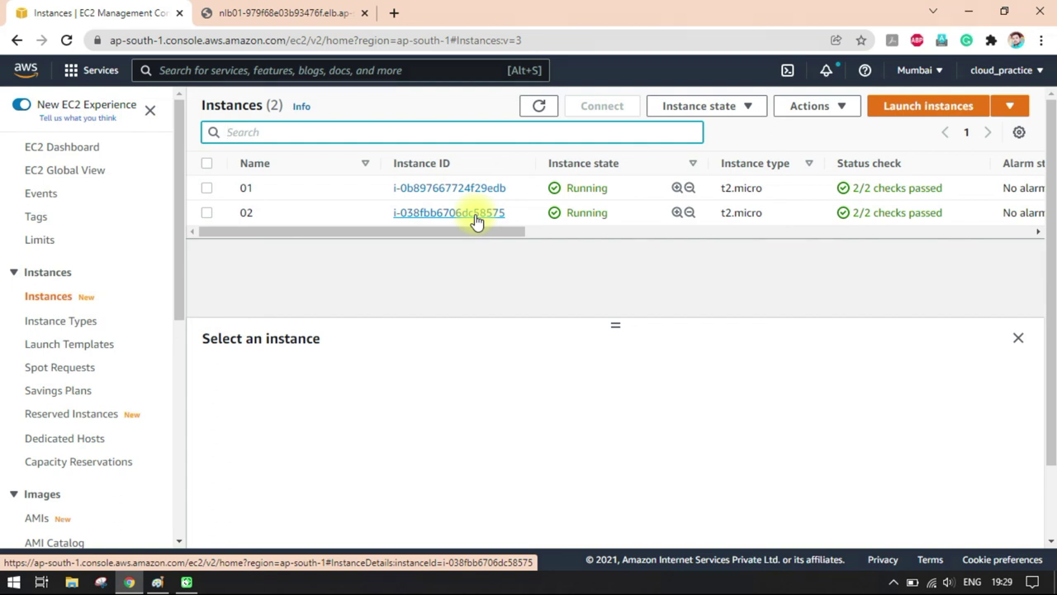
pyautogui.moveTo(452, 234); pyautogui.dragTo(405, 236)
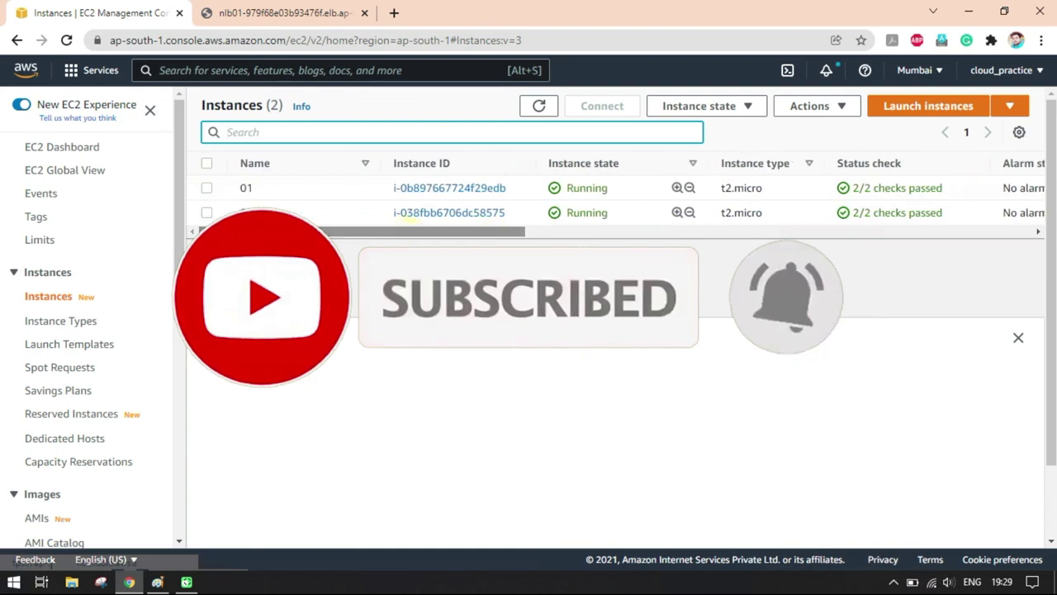